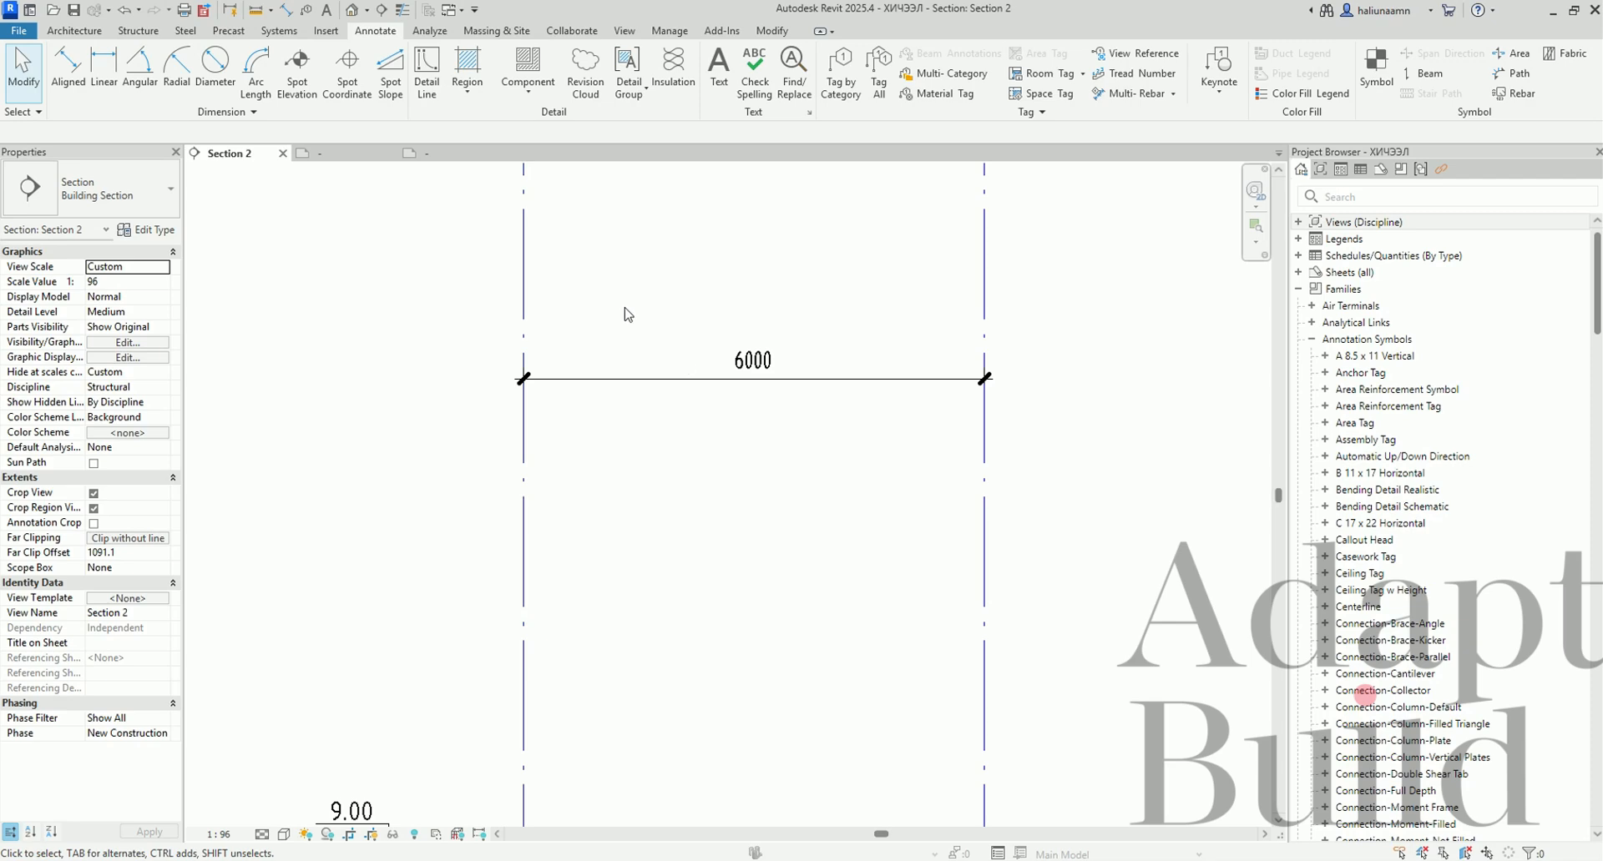
Place an aligned dimension string across grids Y4, Y3, Y2 and Y1 above the existing 6000 dimension, adjusting its height slightly.
key(d)
key(i)
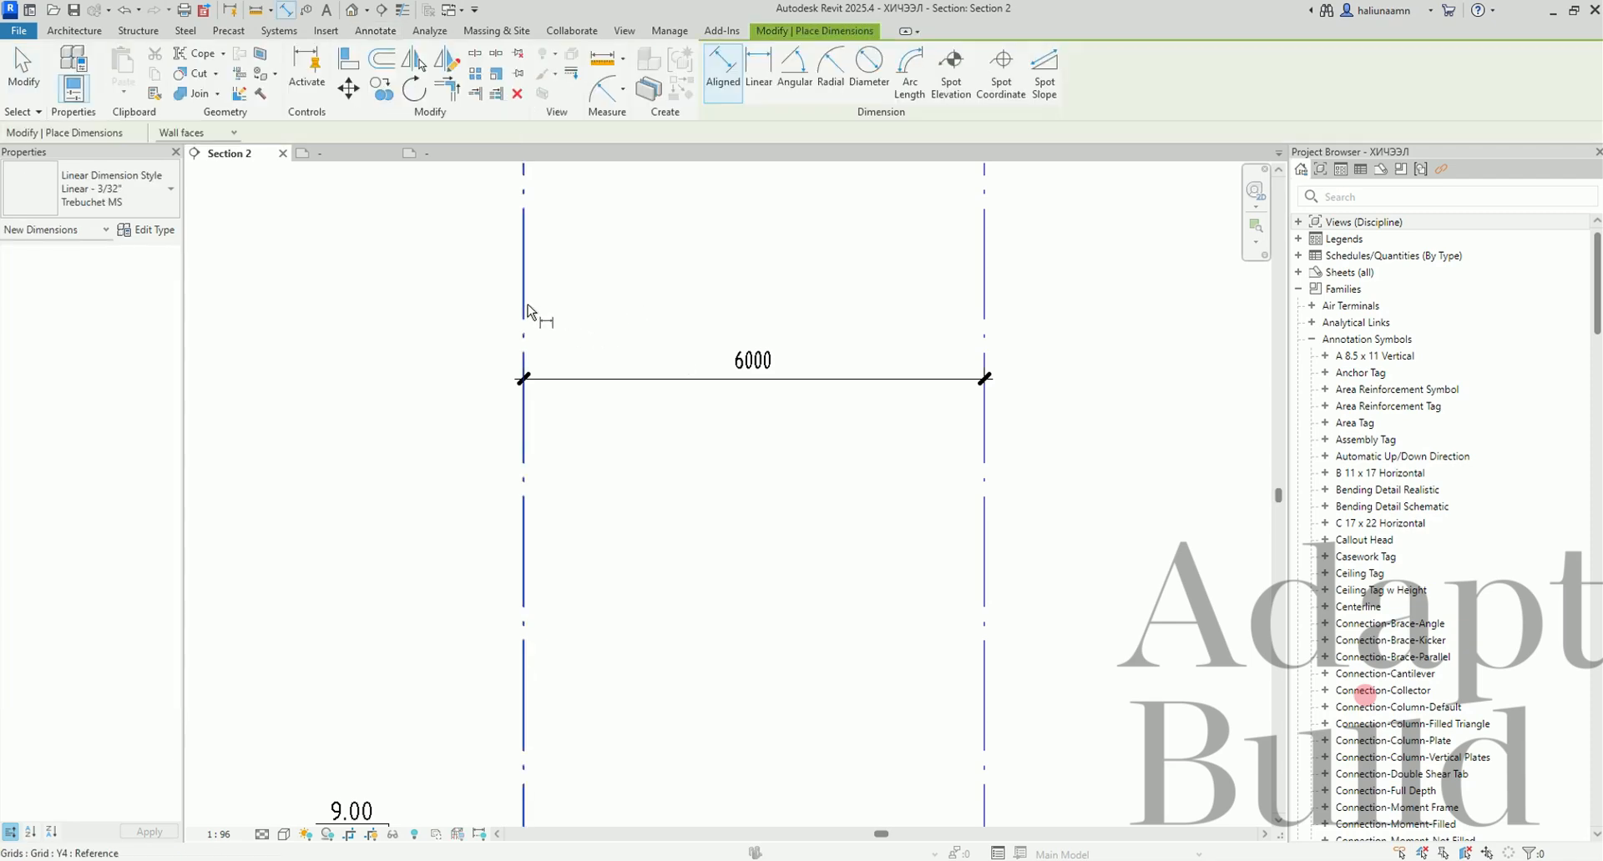
click(523, 309)
click(984, 310)
scroll(422, 417, down, 3)
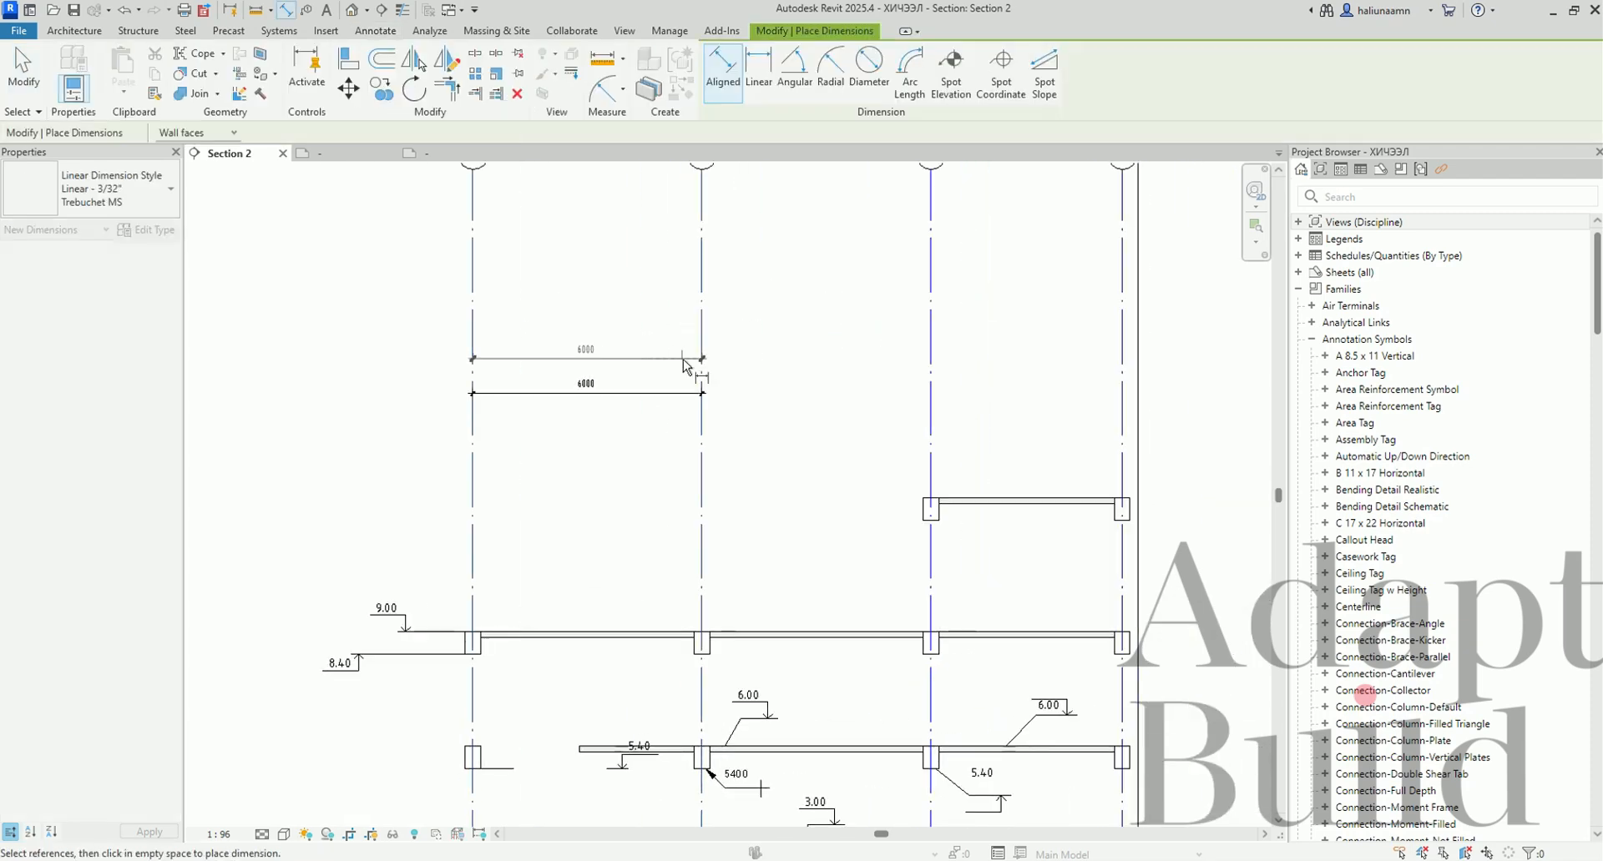
click(931, 361)
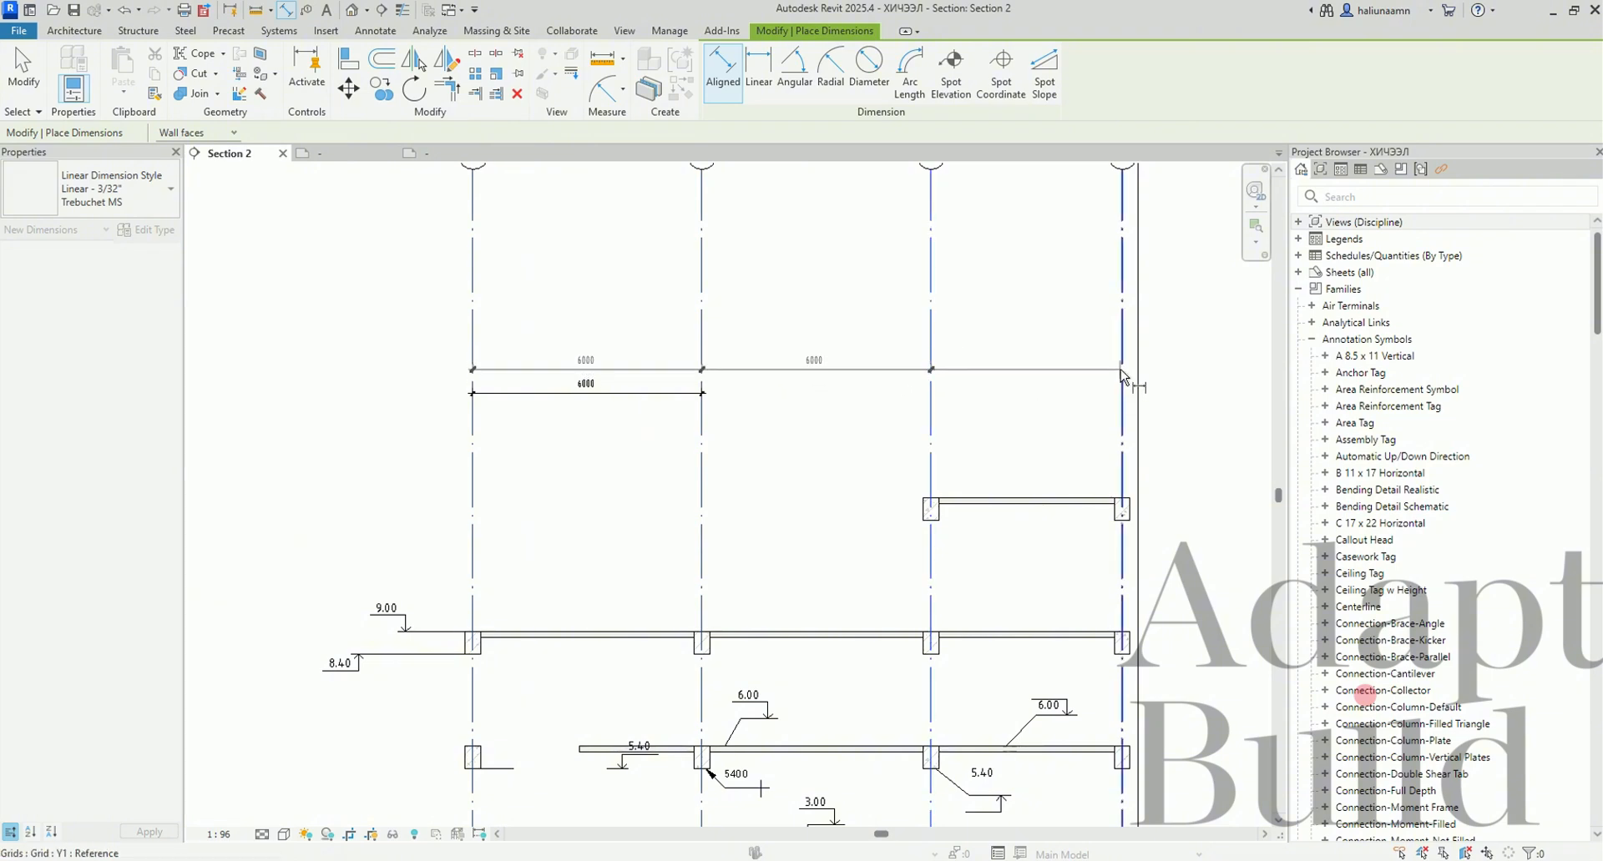
click(1121, 370)
click(1127, 346)
key(Escape)
key(Escape)
click(1055, 346)
mouse_move(1056, 346)
mouse_down()
mouse_move(1047, 365)
mouse_move(1045, 284)
mouse_move(1066, 385)
mouse_move(1058, 341)
mouse_move(1051, 360)
mouse_up()
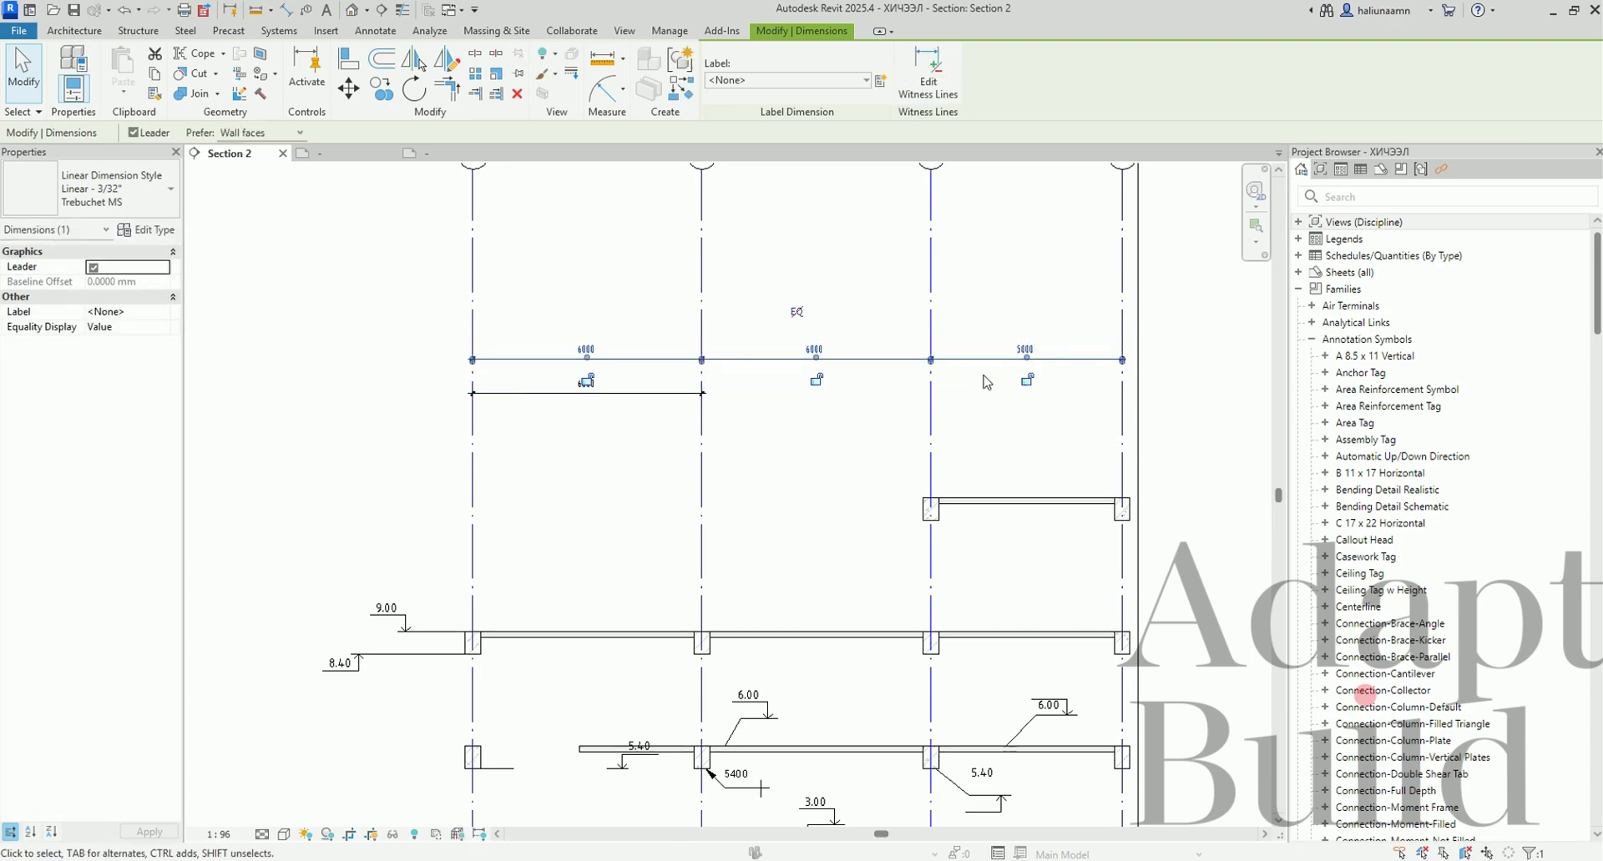
Try to extend the lower dimension between grids Y4 and Y3 to grid Y2 and the adjacent beam face.
click(657, 394)
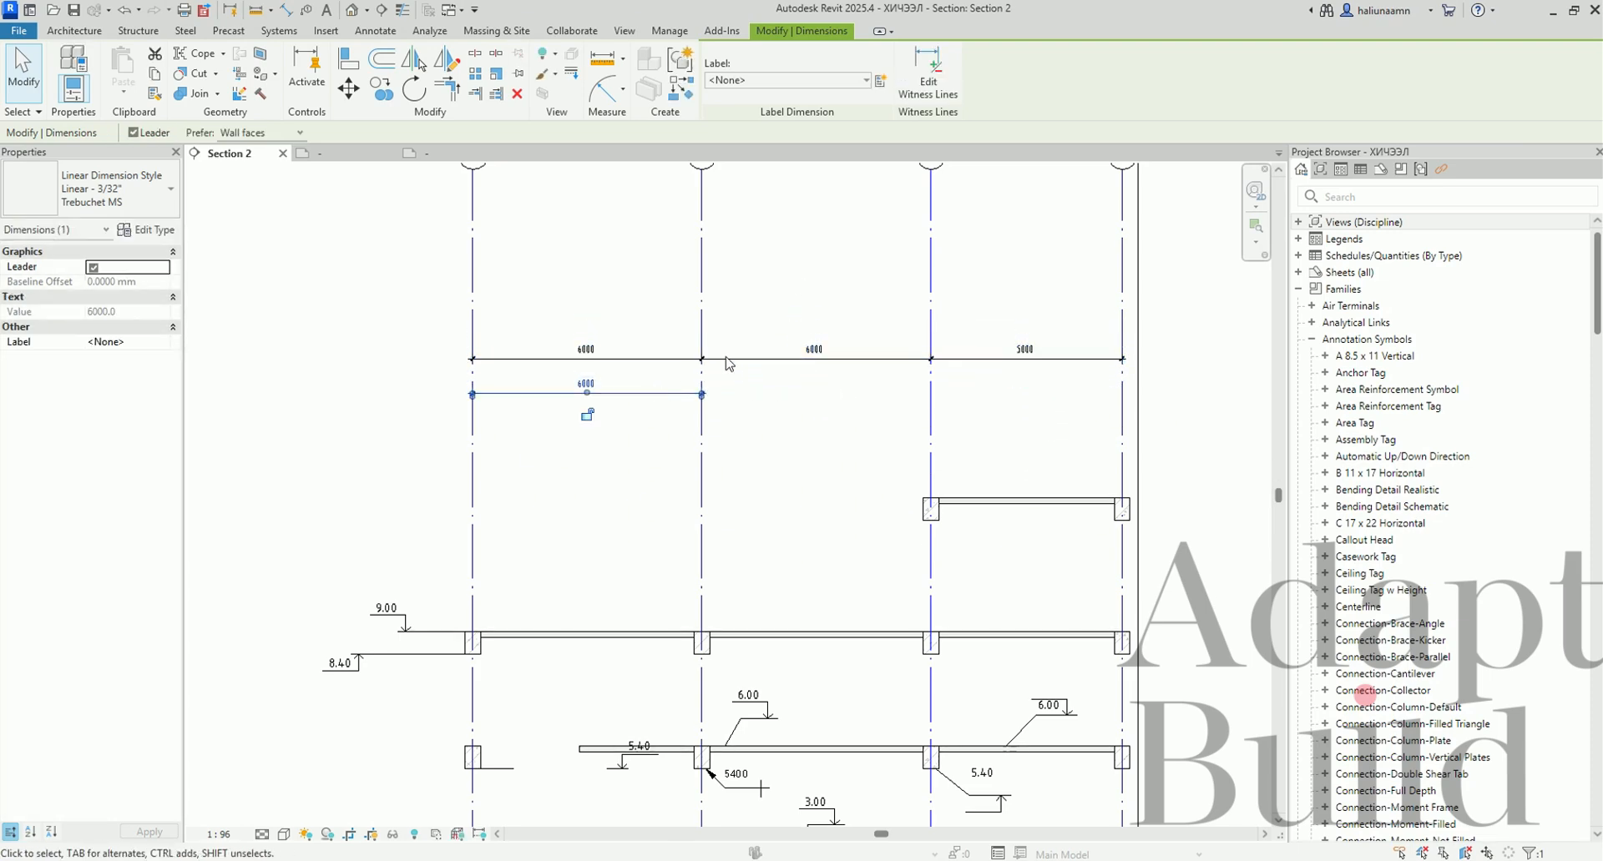
click(934, 397)
click(939, 508)
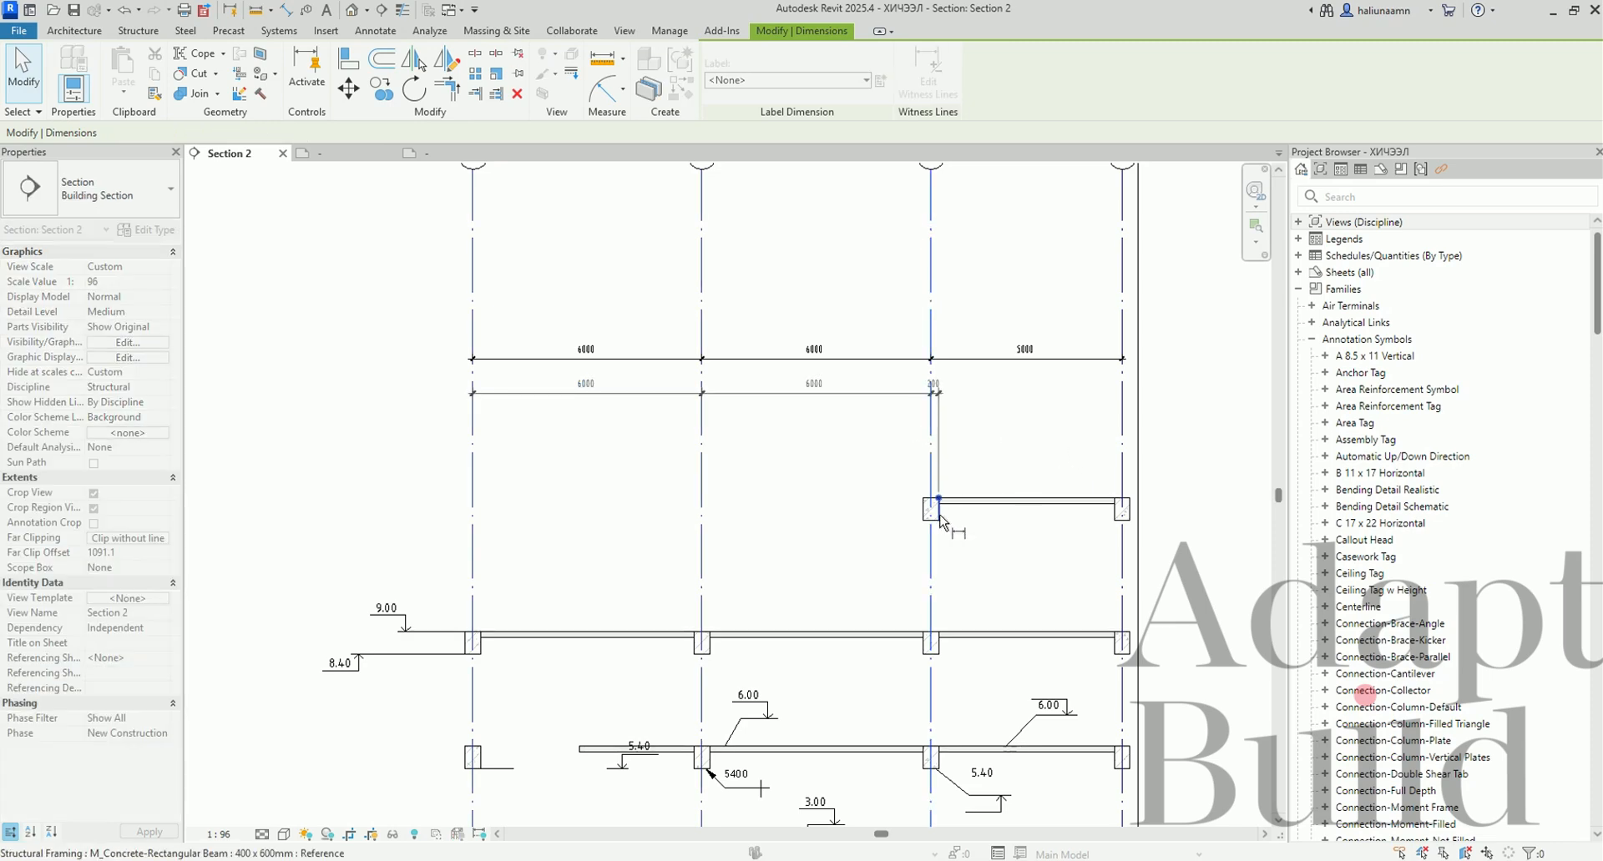
click(1033, 456)
key(ctrl+z)
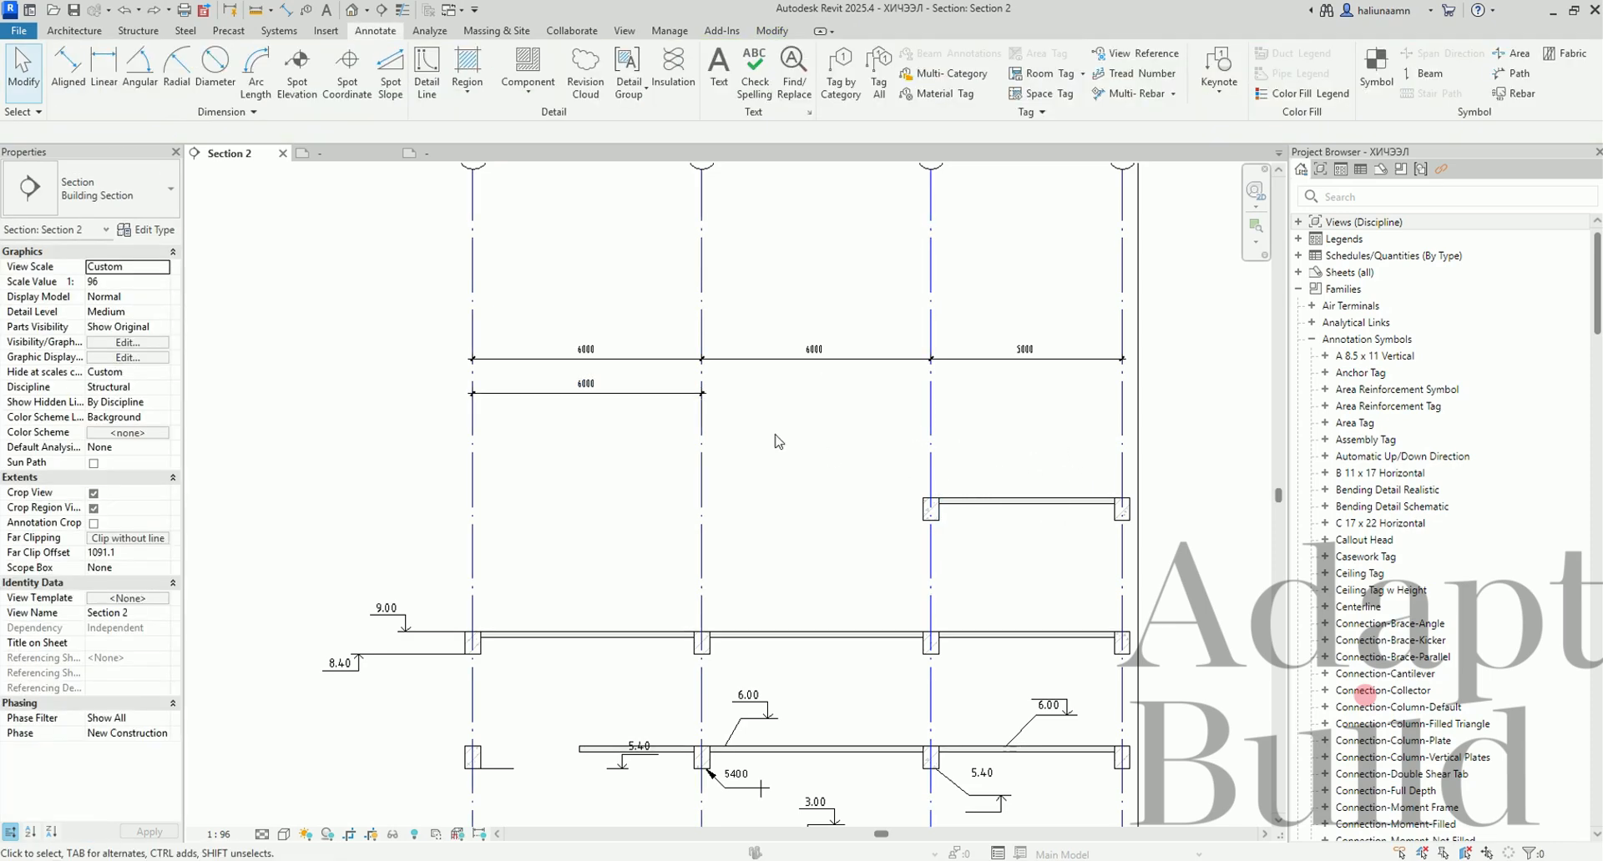
Examine the type properties and the available dimension types for the lower dimension between grids Y4 and Y3.
click(593, 396)
scroll(555, 395, up, 5)
middle_drag(576, 433, 576, 438)
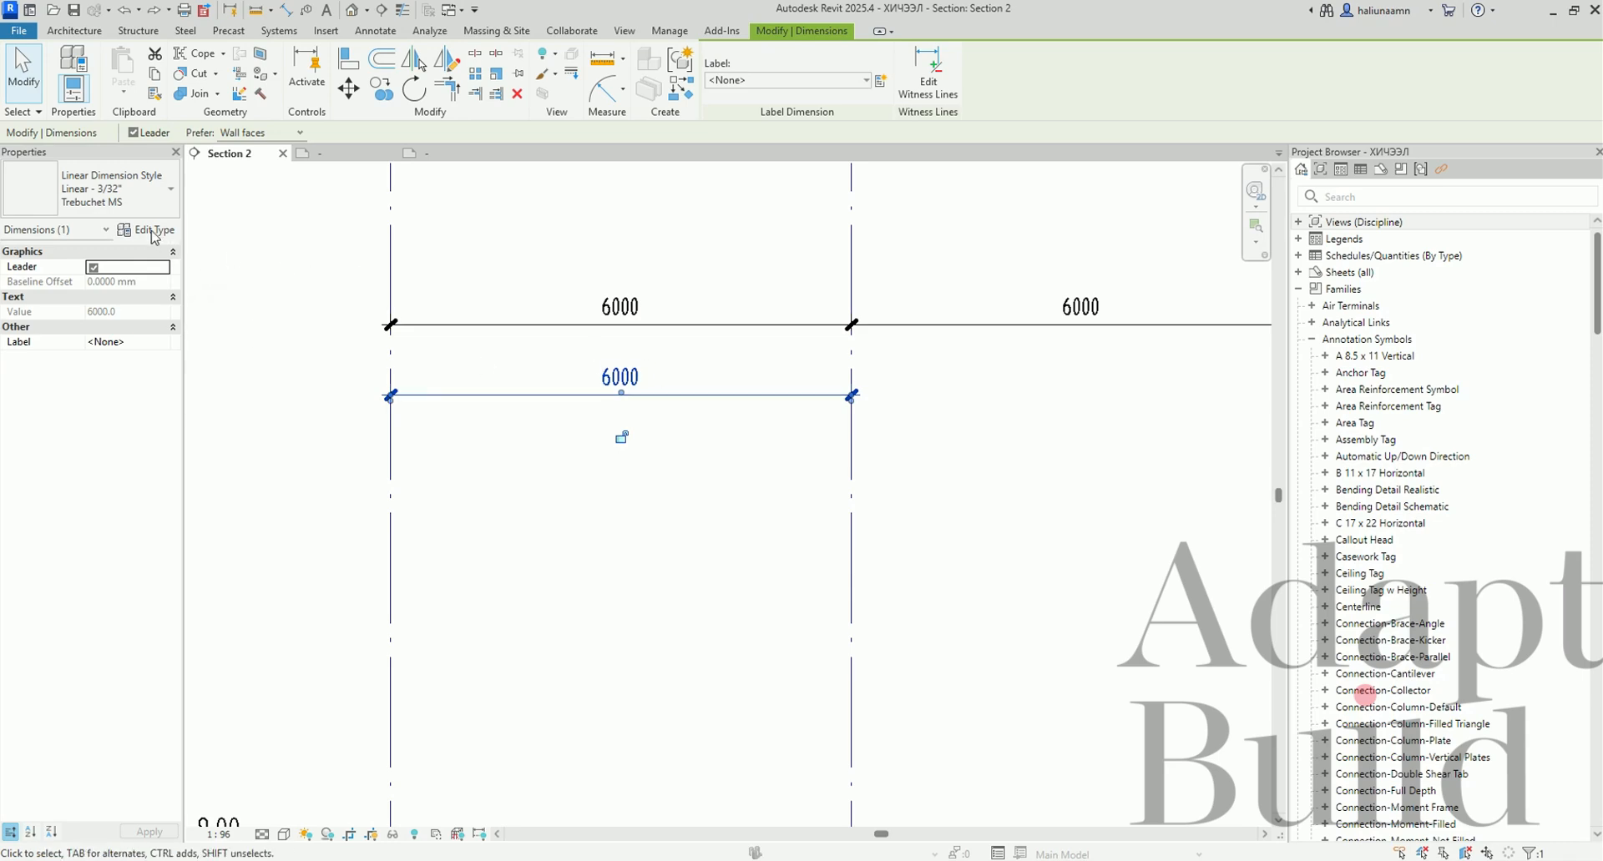
click(152, 233)
click(956, 253)
key(Escape)
key(Escape)
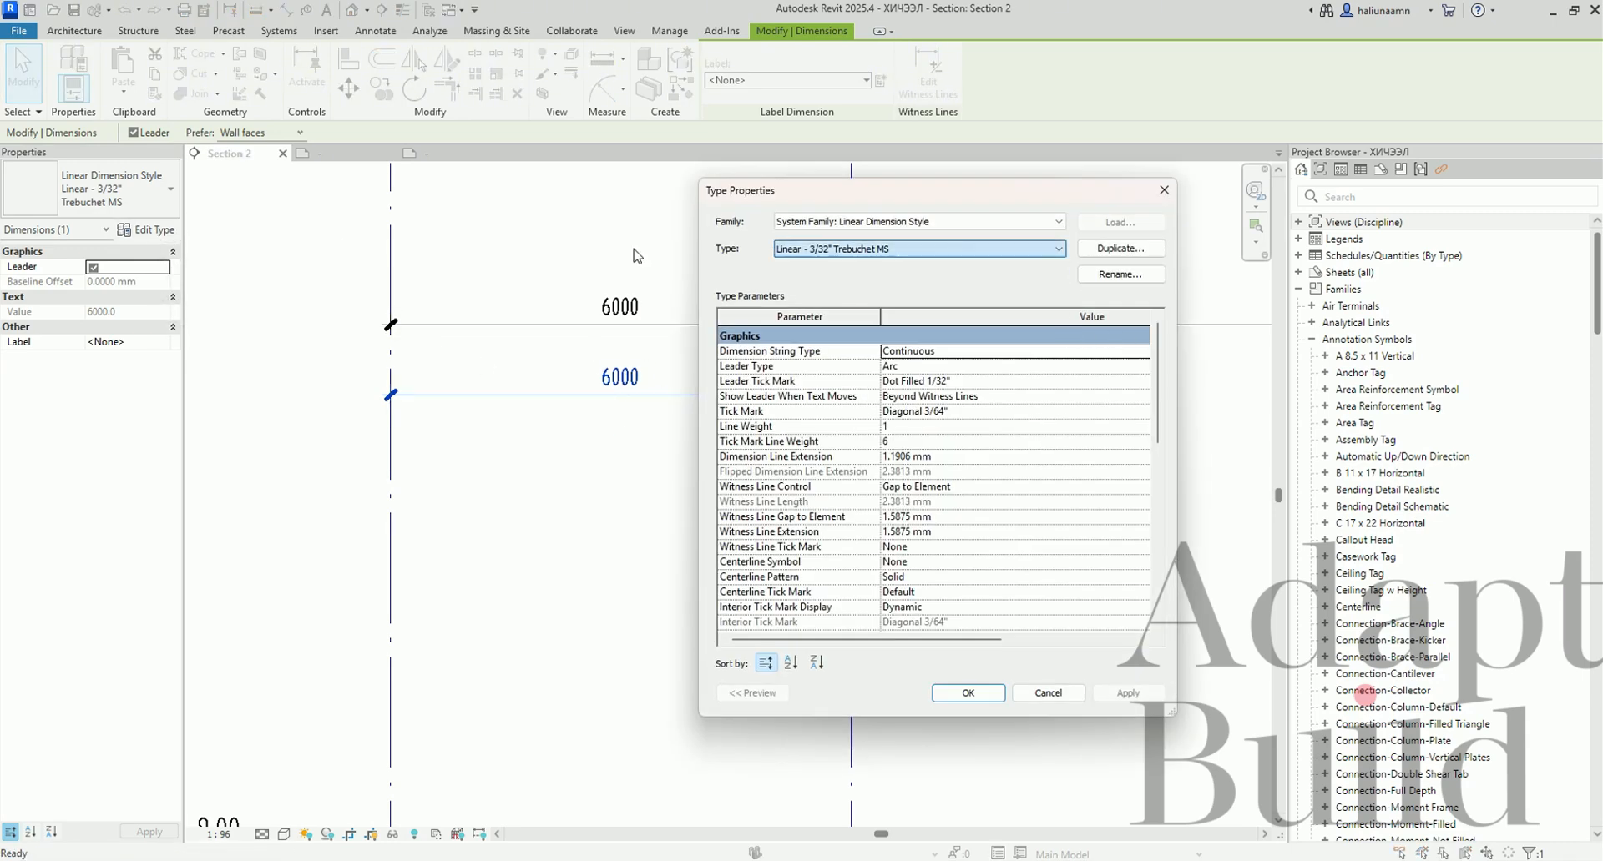
click(119, 199)
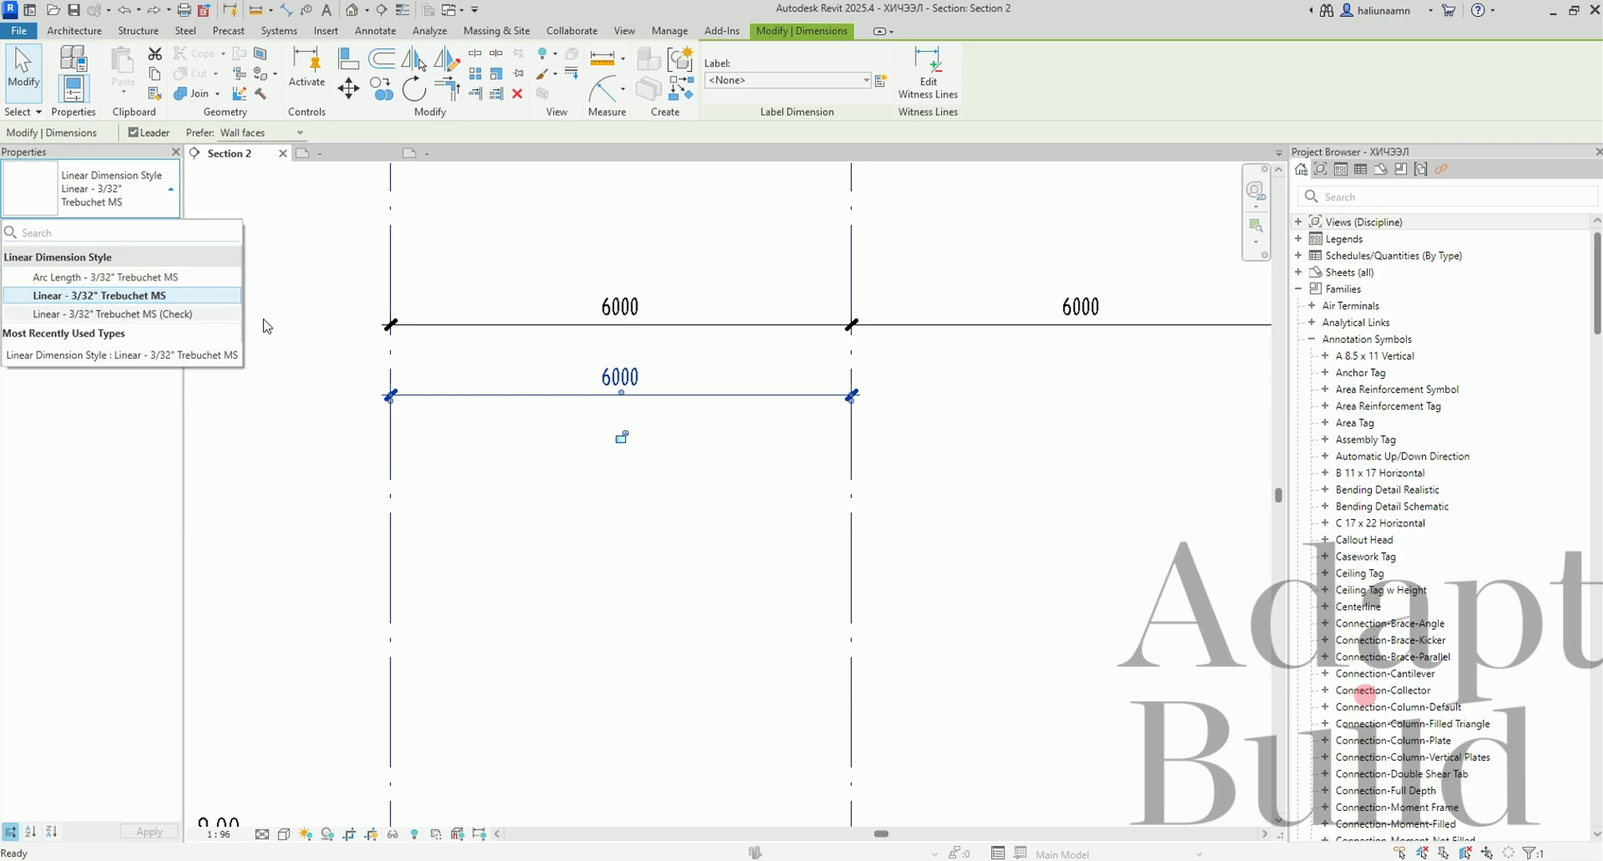
click(694, 420)
Rename the type of the lower dimension between grids Y4 and Y3 to "Хэмжээс 2.5мм".
scroll(610, 413, down, 3)
click(664, 405)
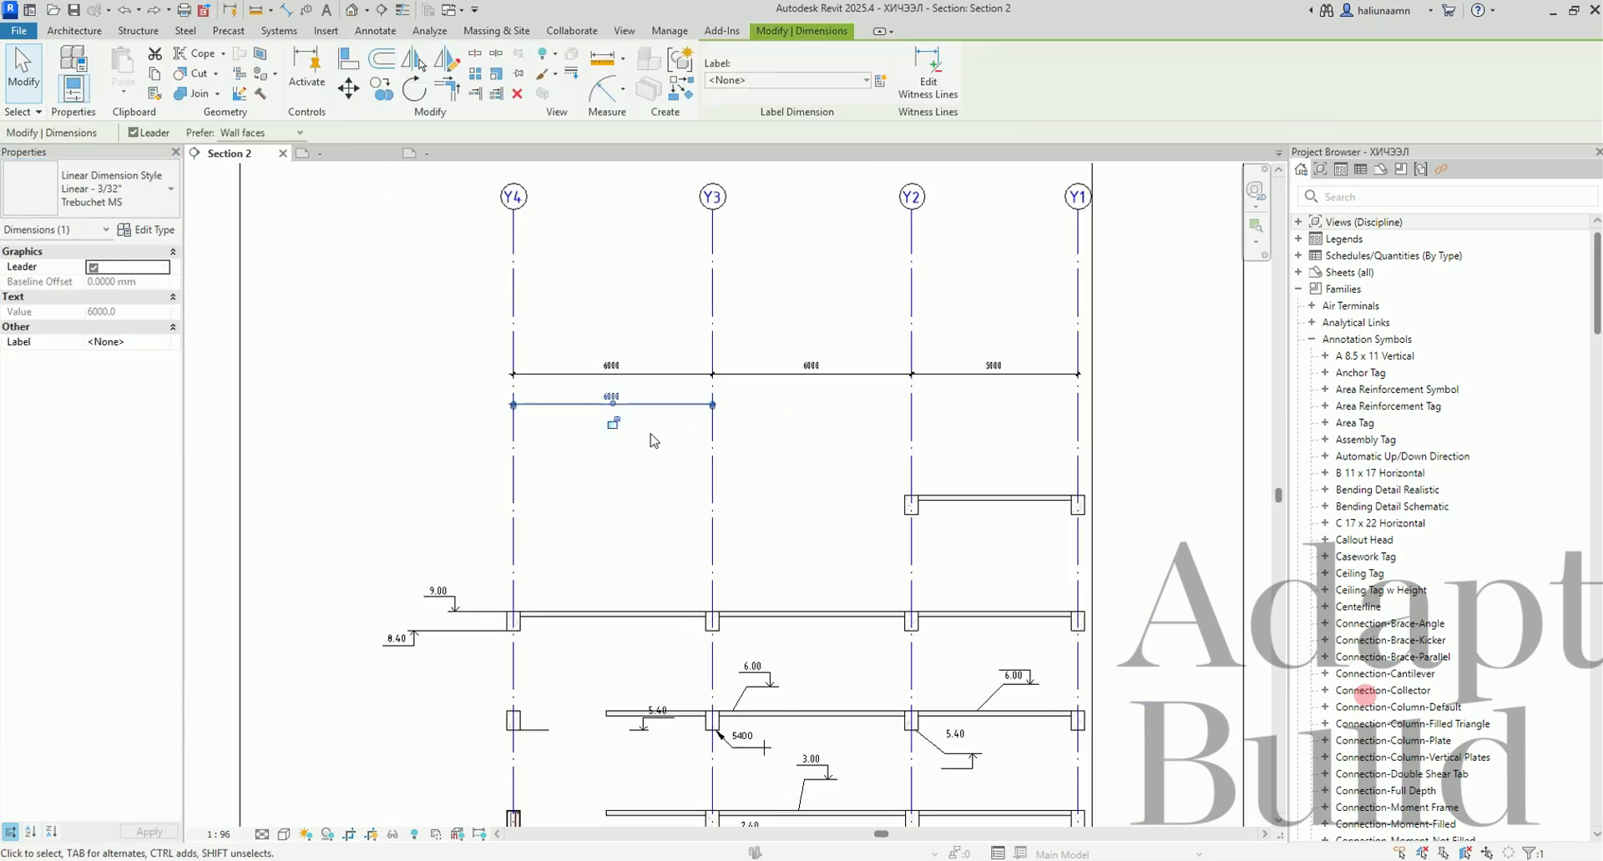
scroll(483, 615, up, 3)
scroll(523, 537, down, 3)
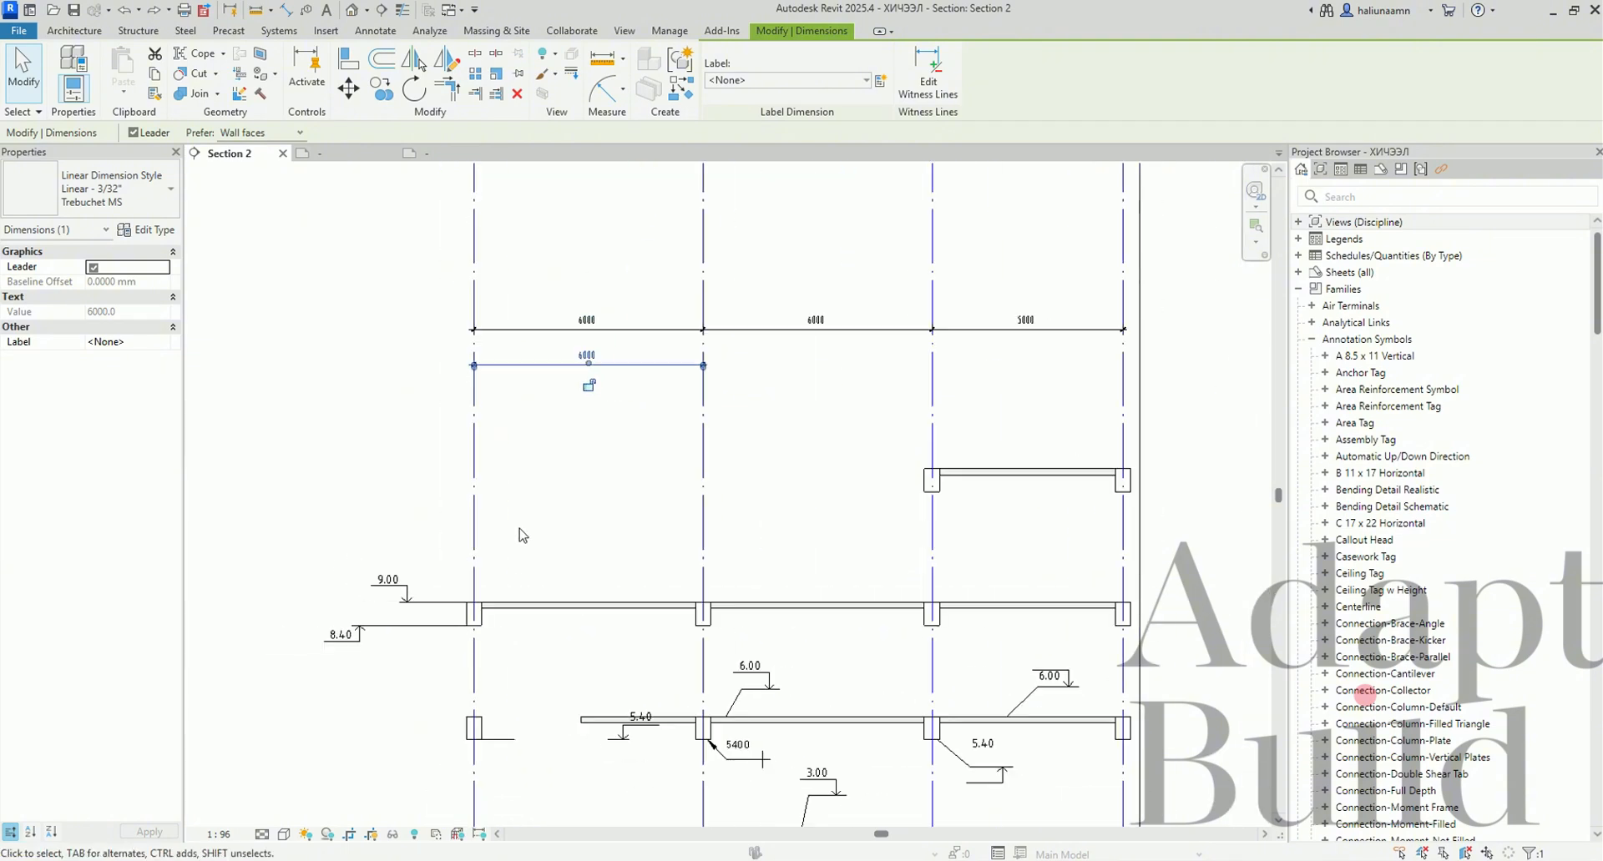
scroll(537, 354, up, 3)
scroll(690, 498, up, 3)
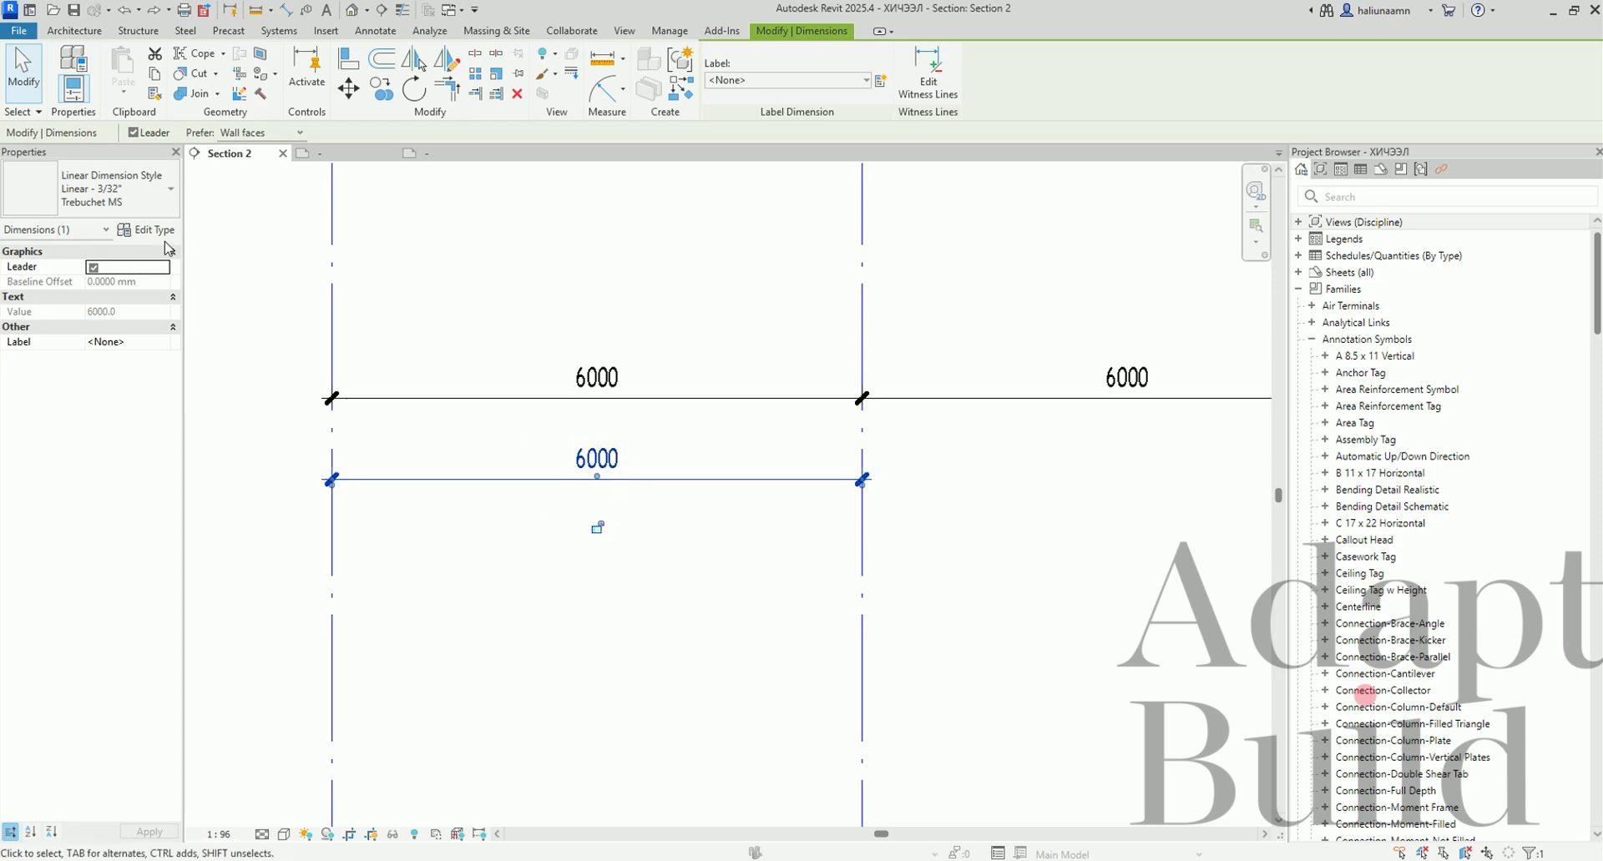
click(155, 230)
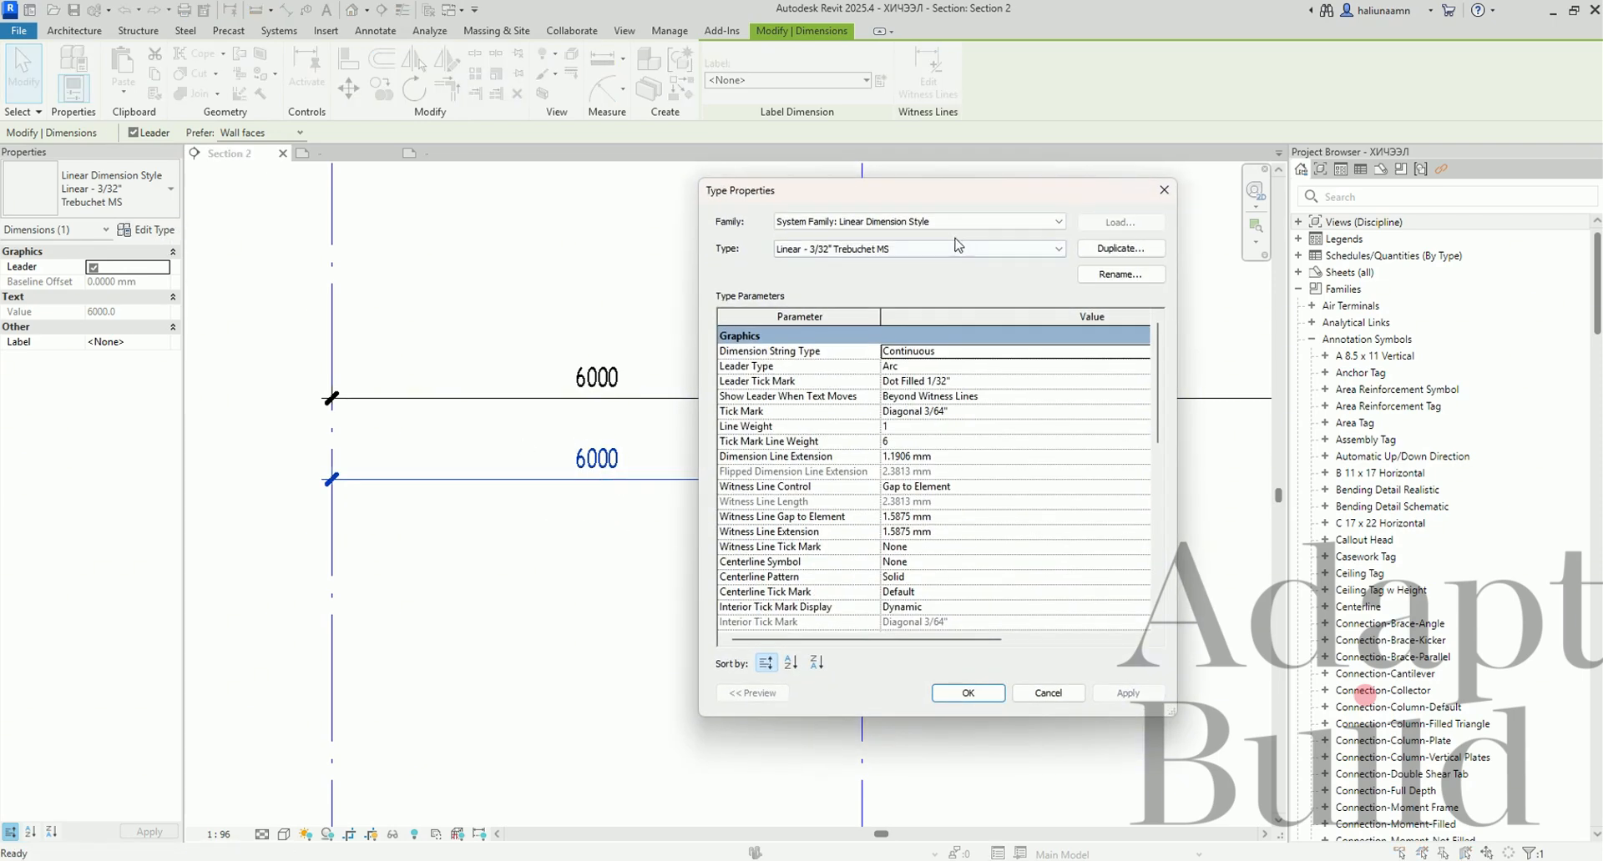
click(1121, 274)
text(ht)
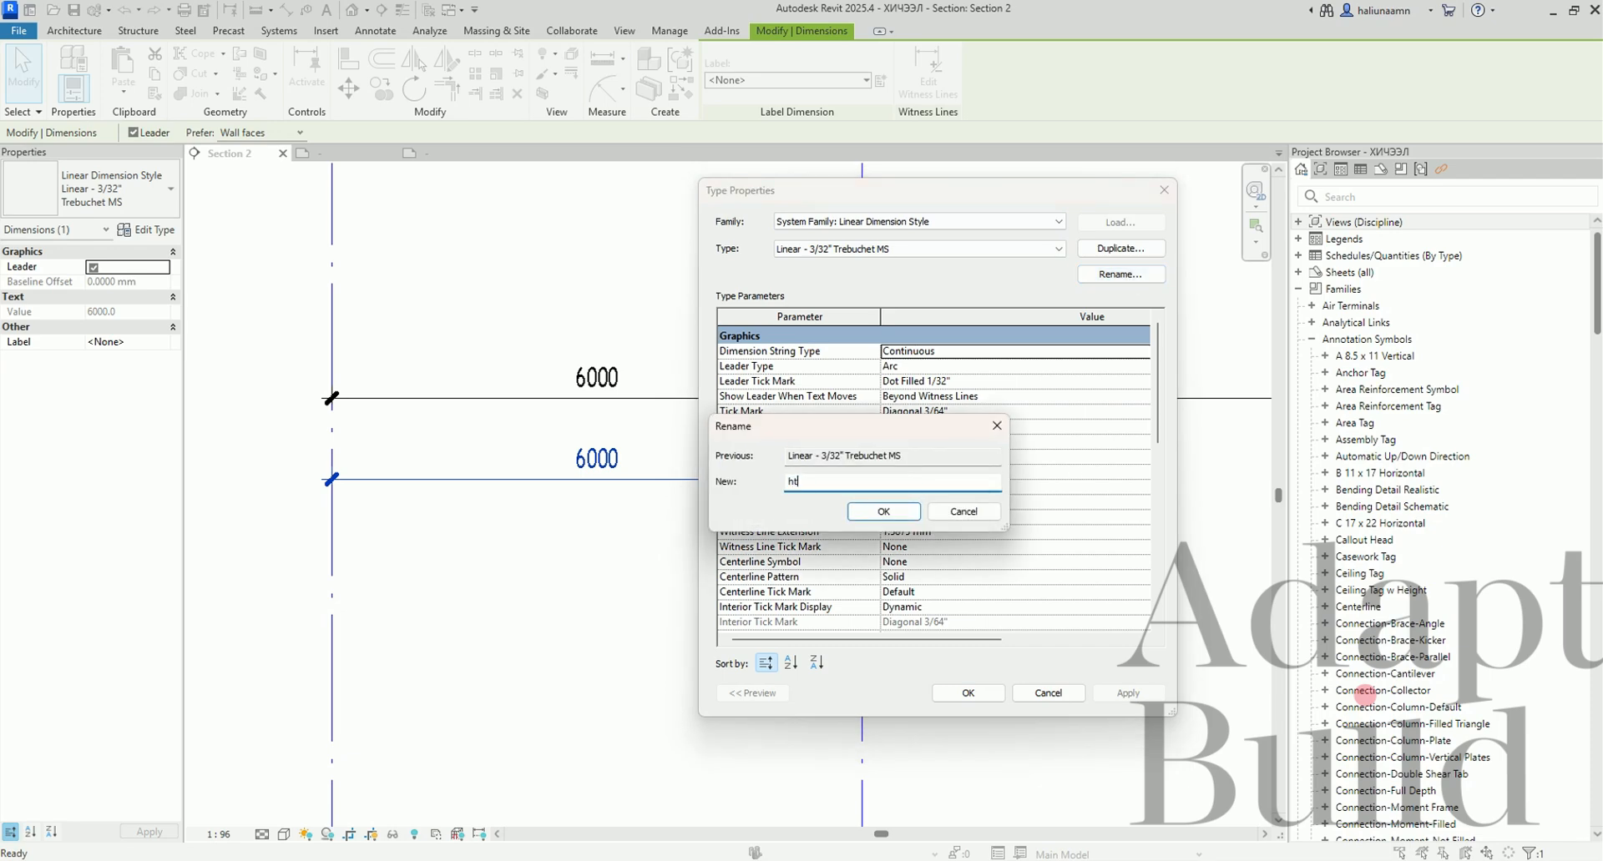
key(BackSpace)
key(BackSpace)
text(Xac)
click(868, 512)
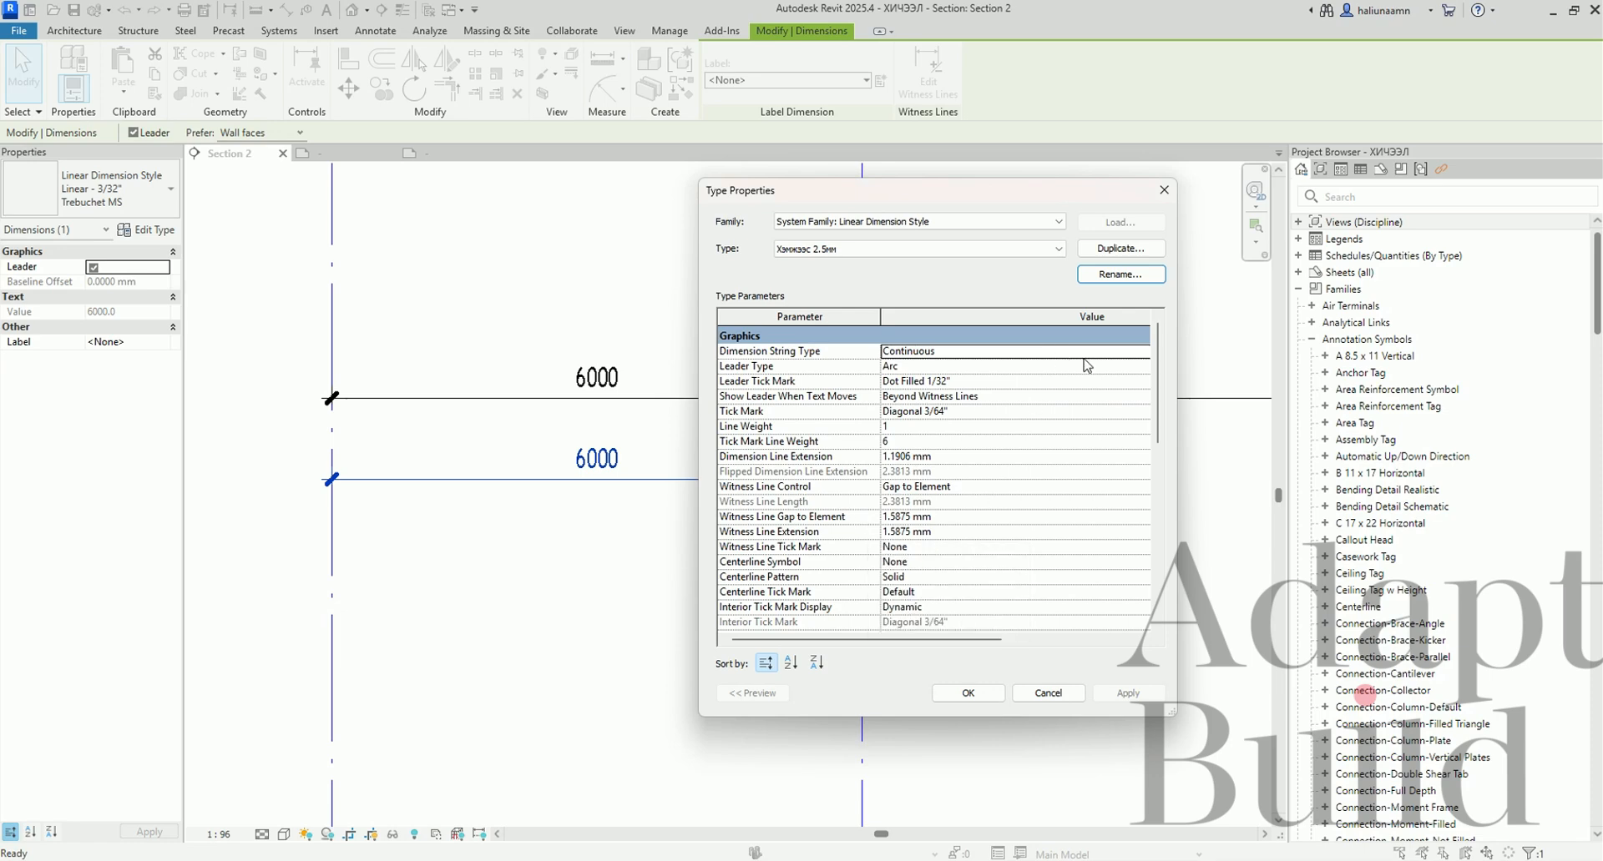
Look through the dimension type's parameters and enlarge the Type Properties dialog to show them fully.
key(alt+Tab)
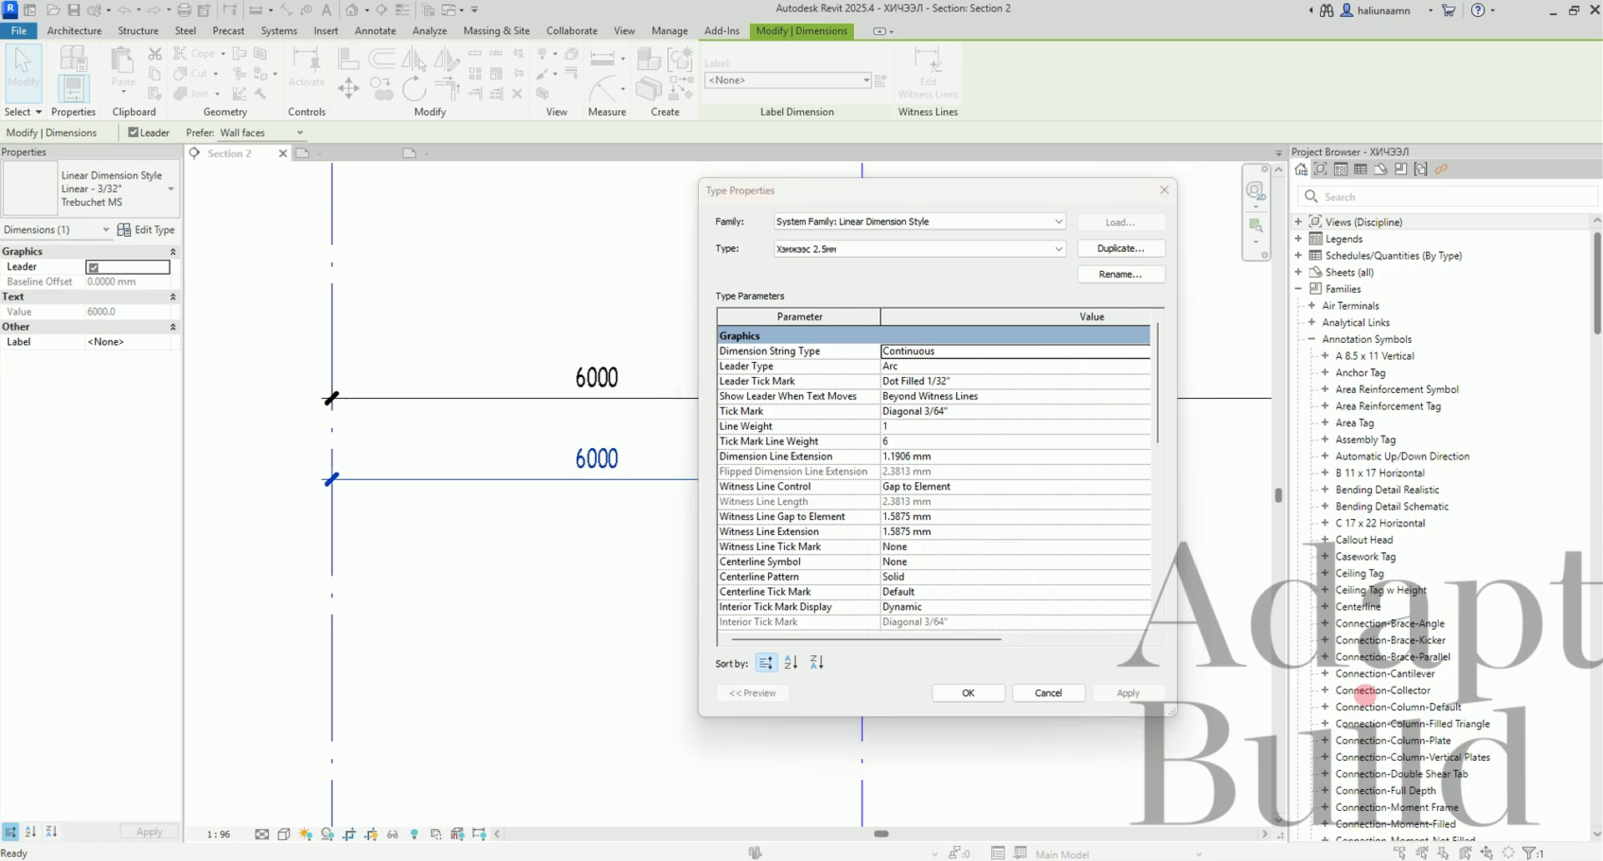
click(914, 356)
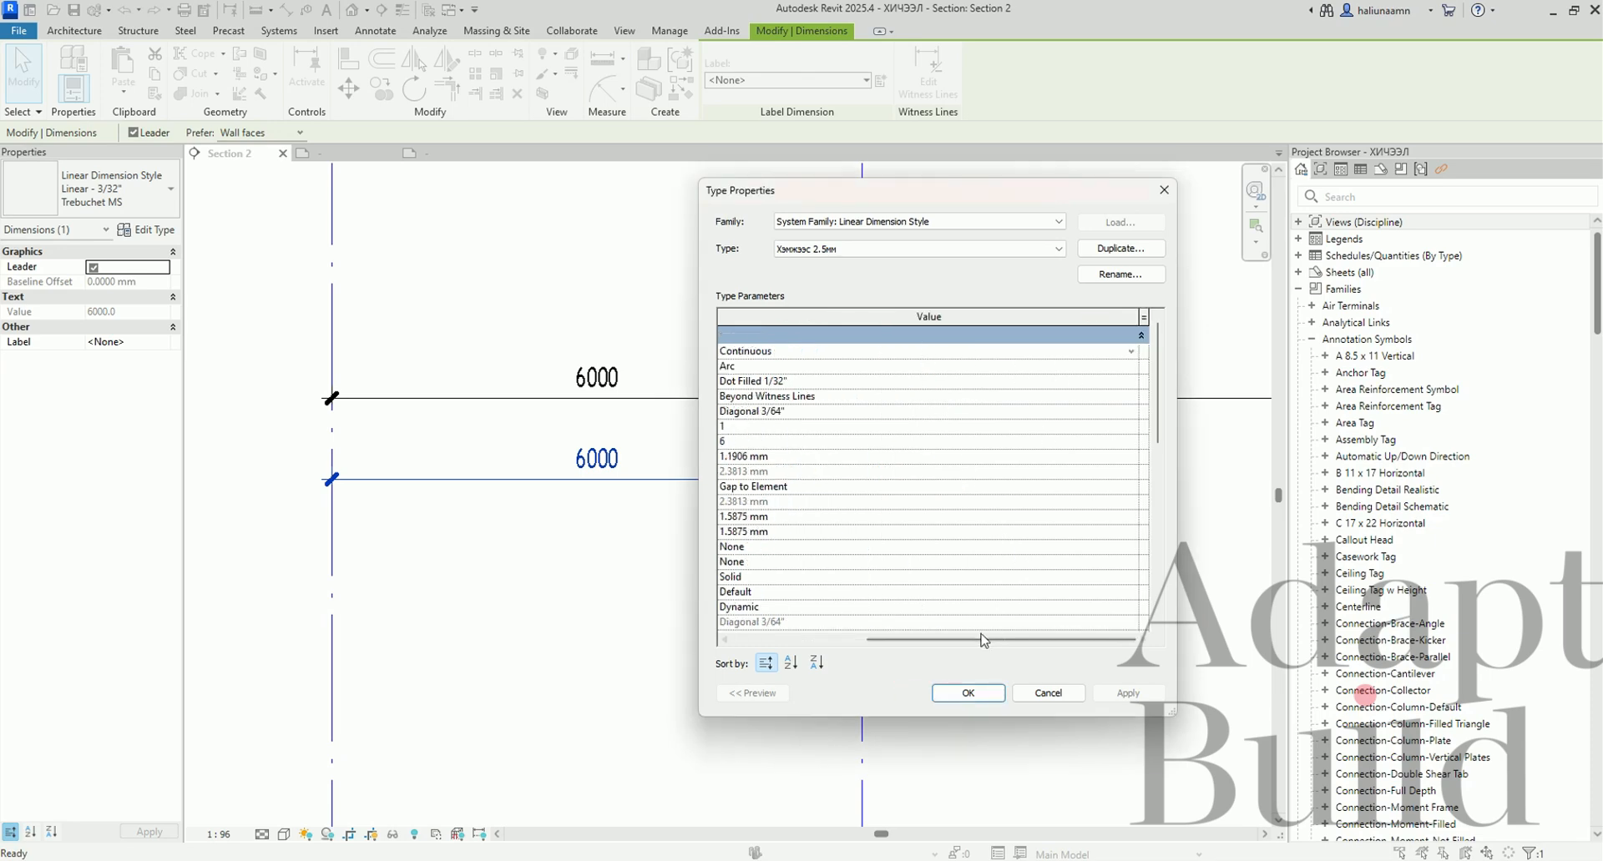
drag(966, 641, 831, 641)
scroll(909, 402, down, 10)
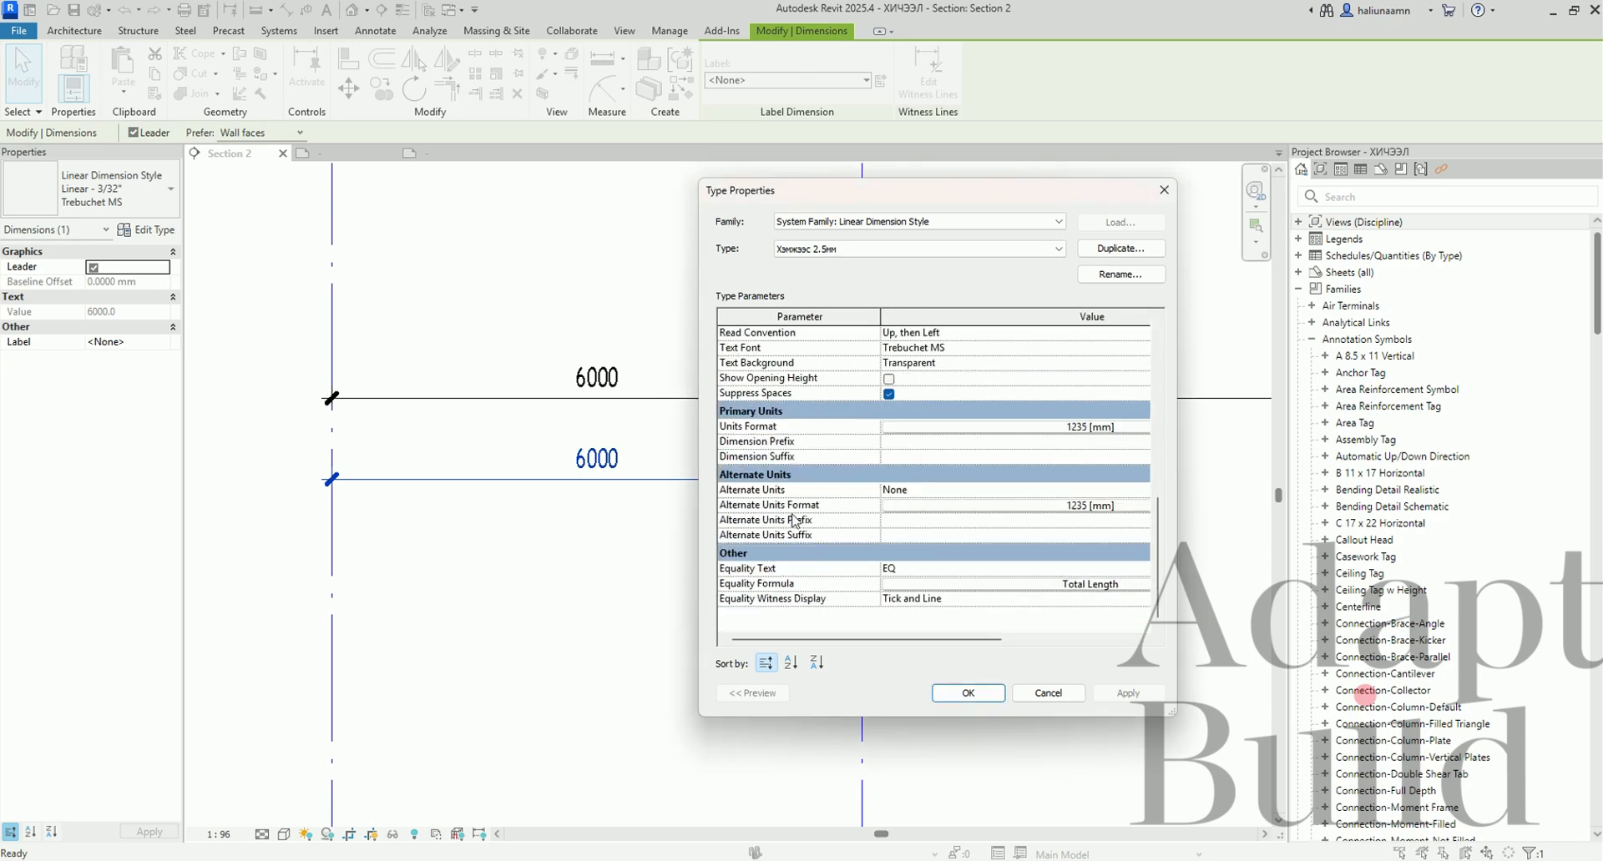
scroll(885, 421, up, 10)
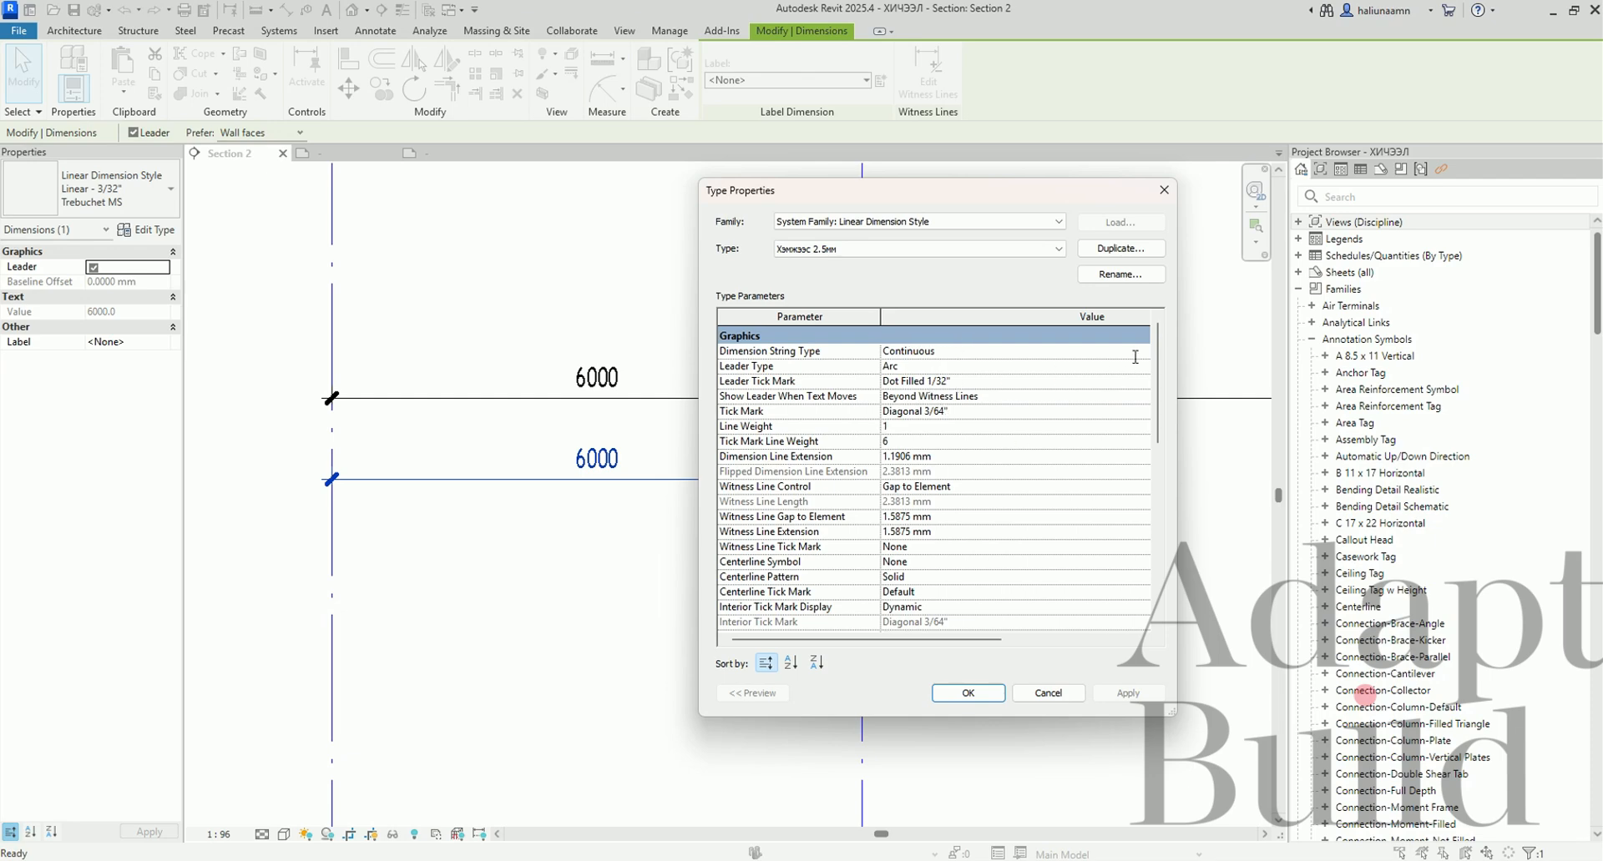
drag(988, 640, 1119, 645)
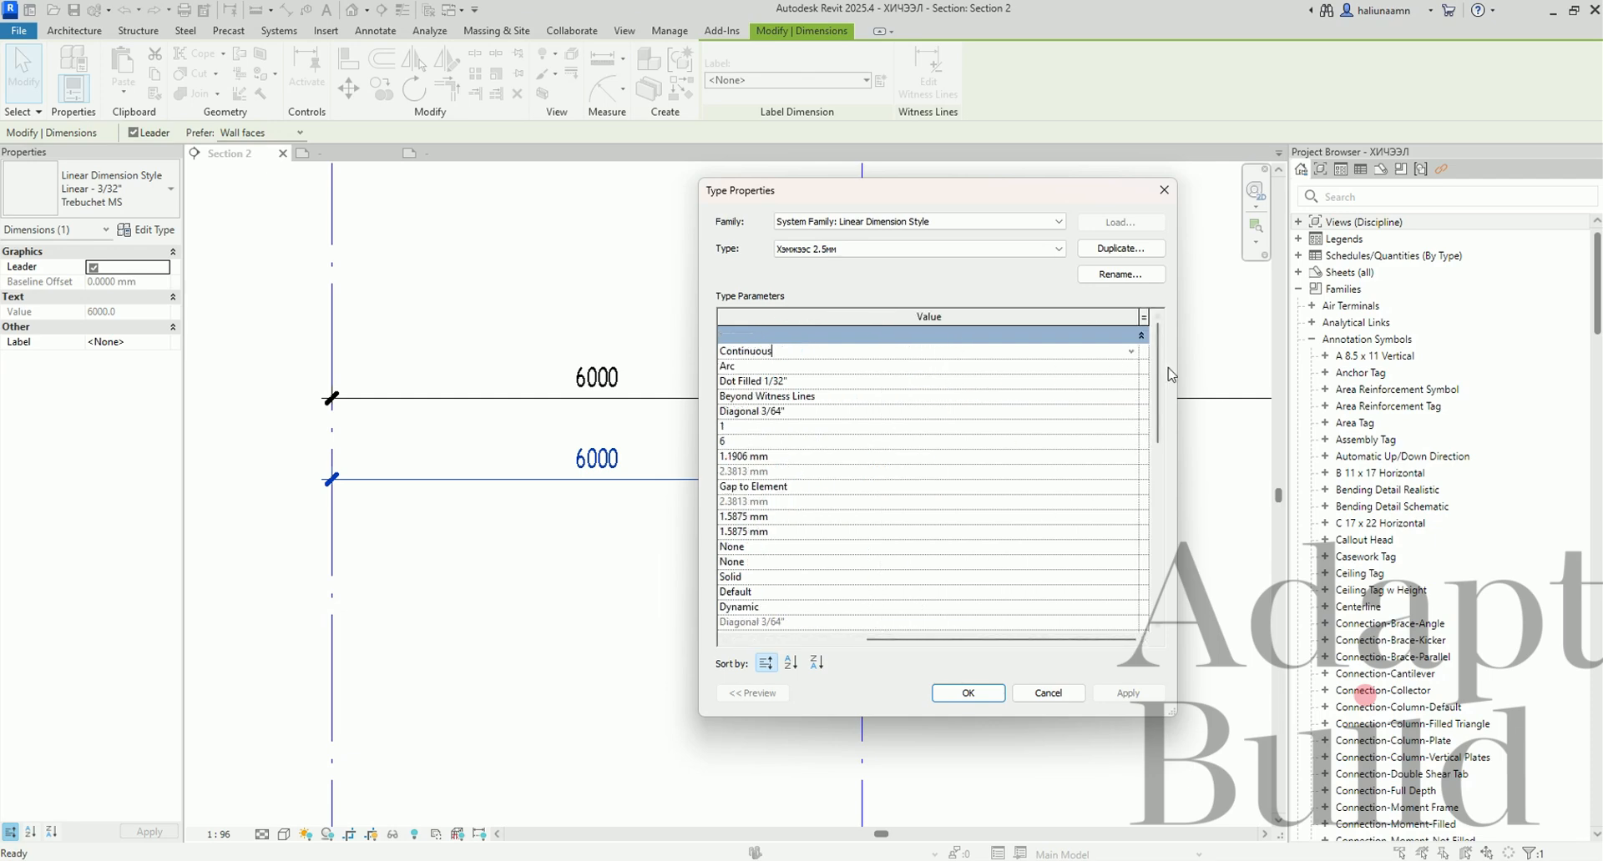
drag(1093, 196, 1014, 162)
drag(1097, 338, 1404, 333)
Check the Dimension String Type and Leader Type options, keep Continuous and Arc, and apply the renamed dimension type.
click(1359, 319)
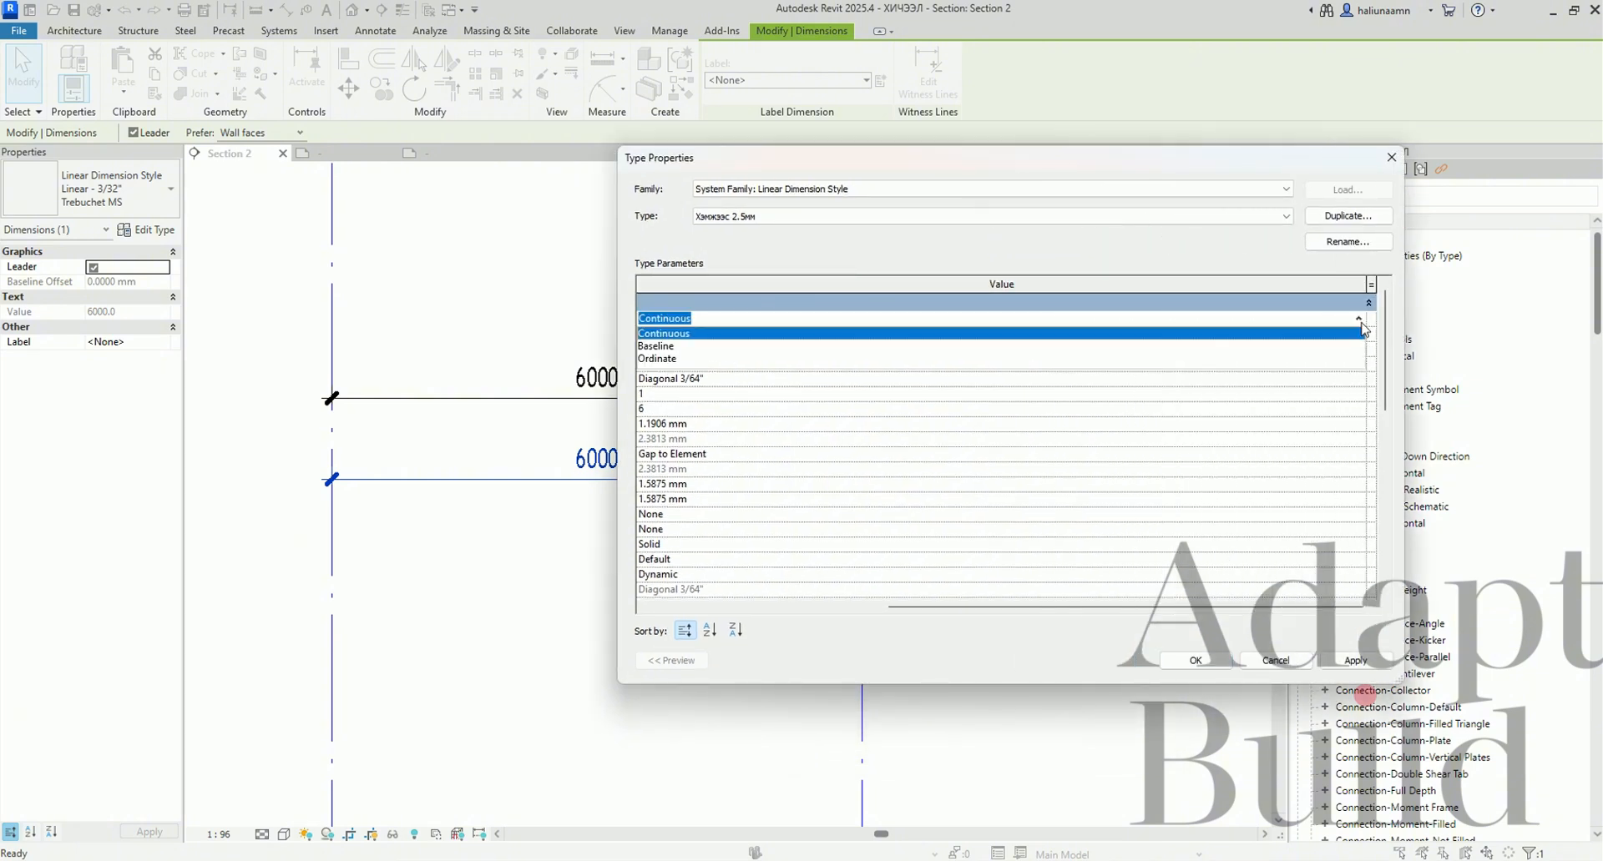
key(Escape)
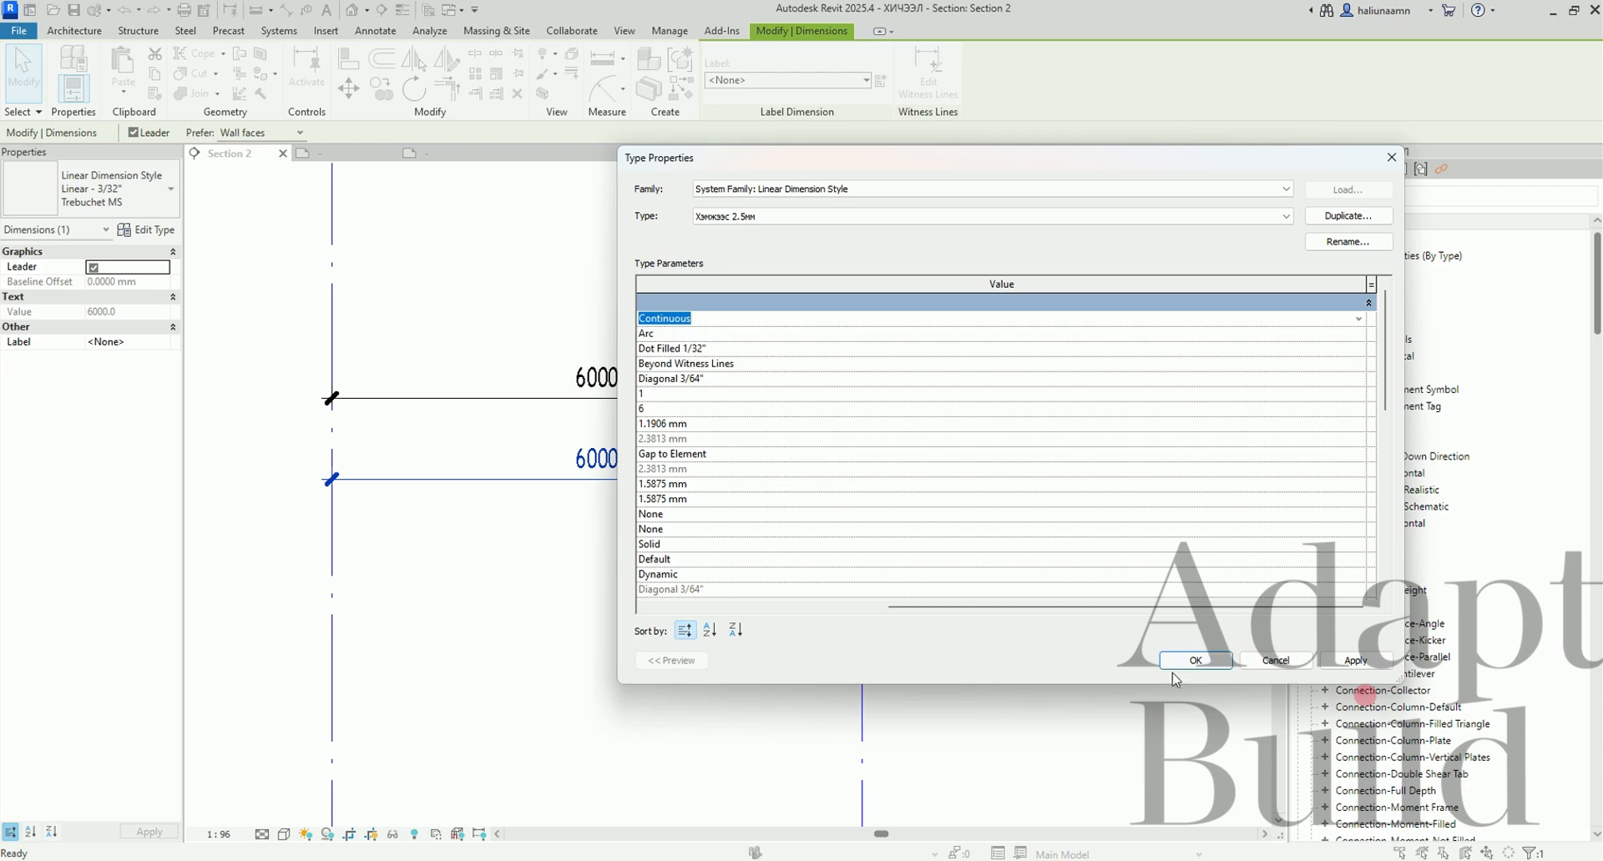
drag(1100, 610, 793, 611)
key(Down)
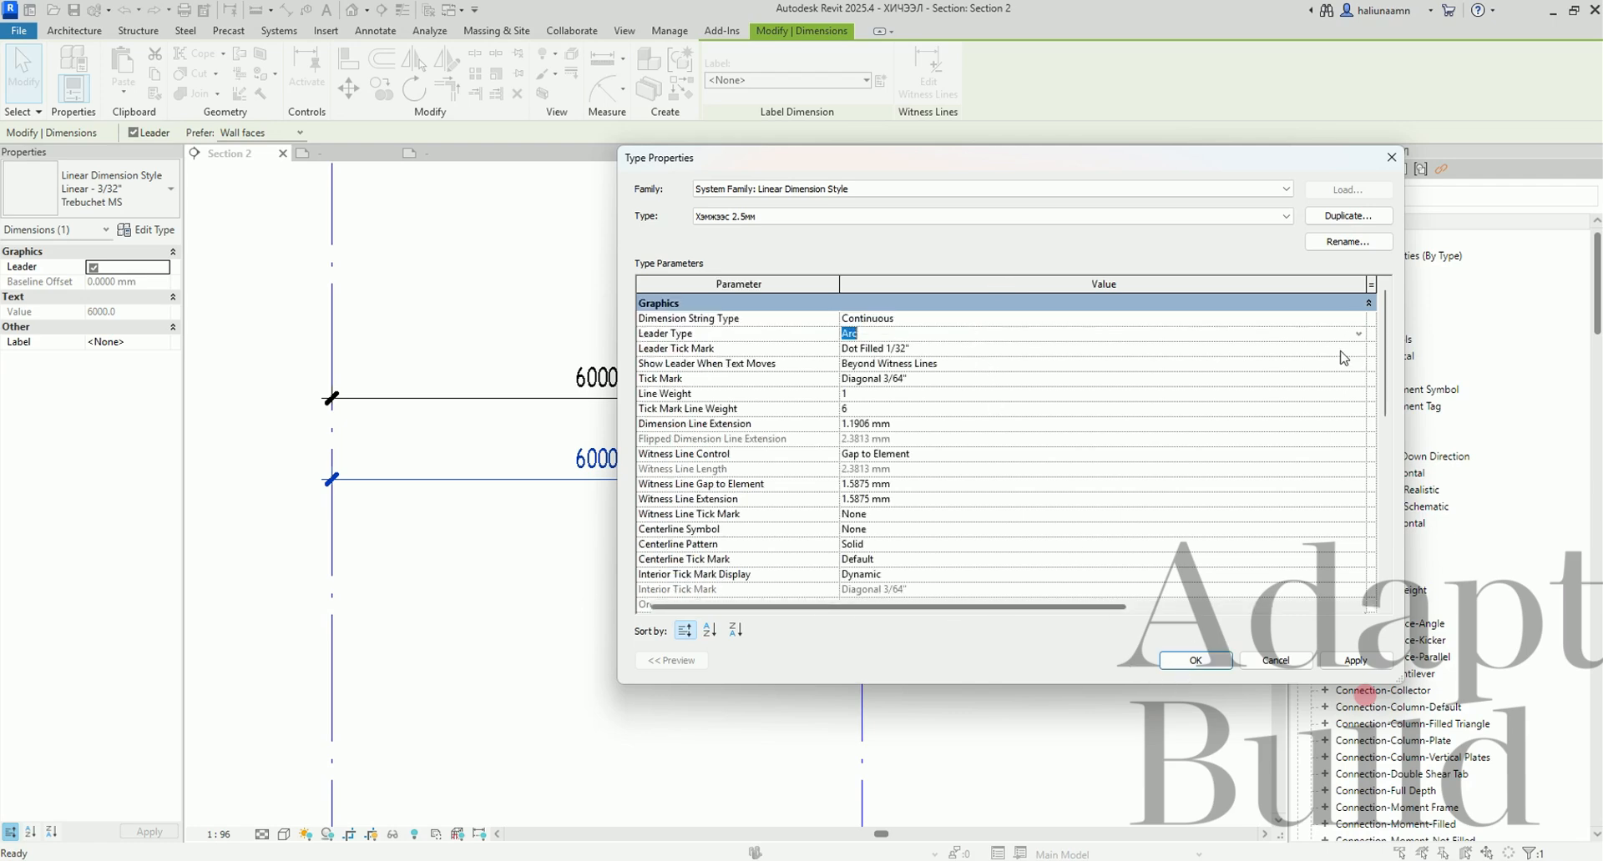
click(1361, 334)
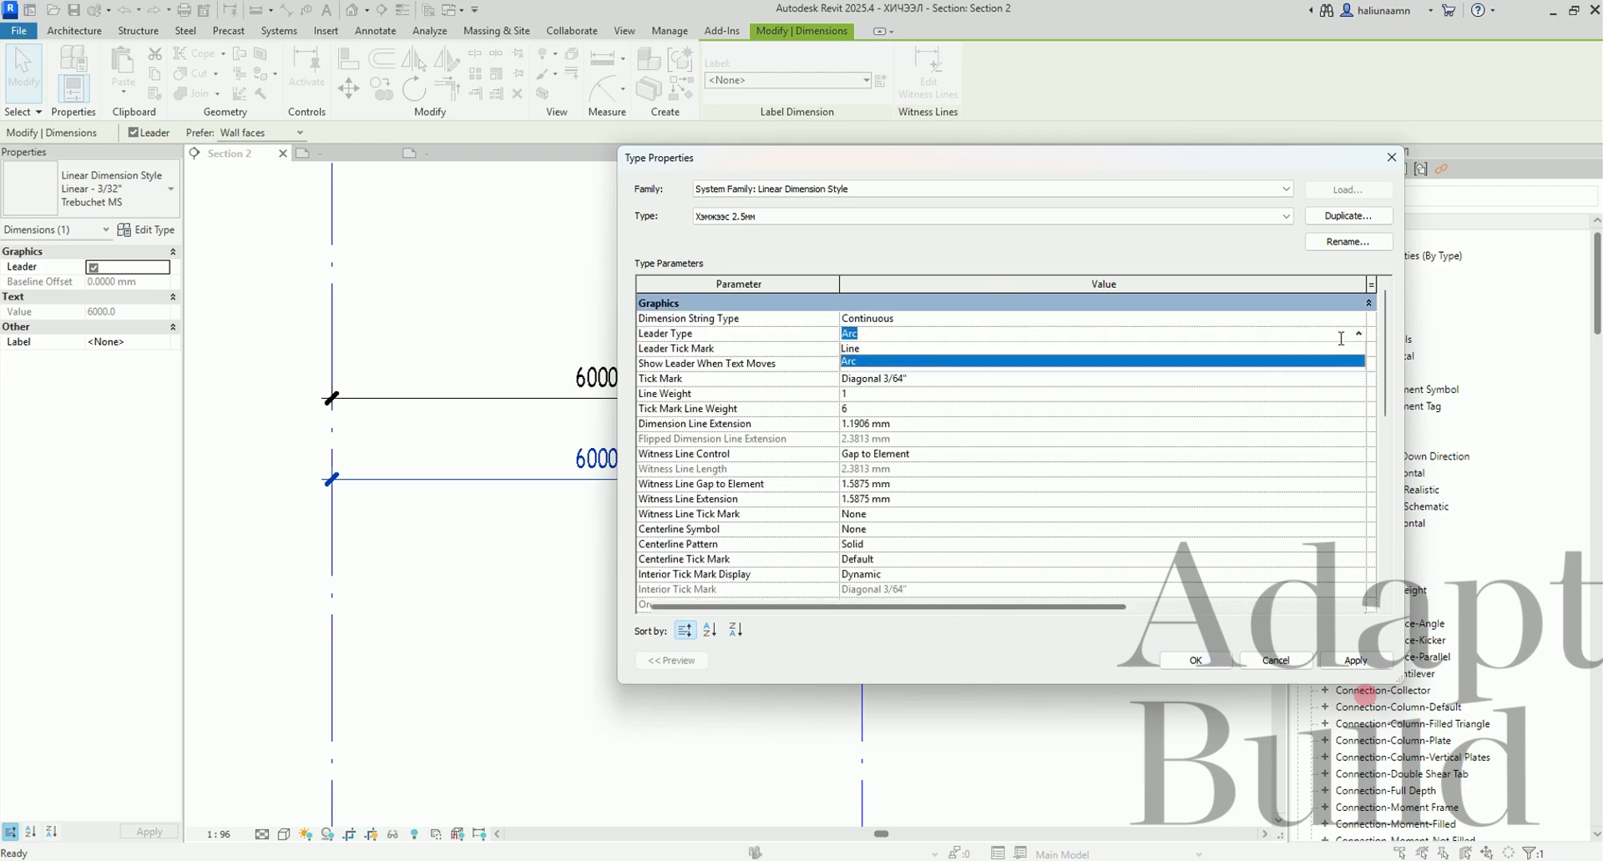
click(1352, 665)
click(1196, 660)
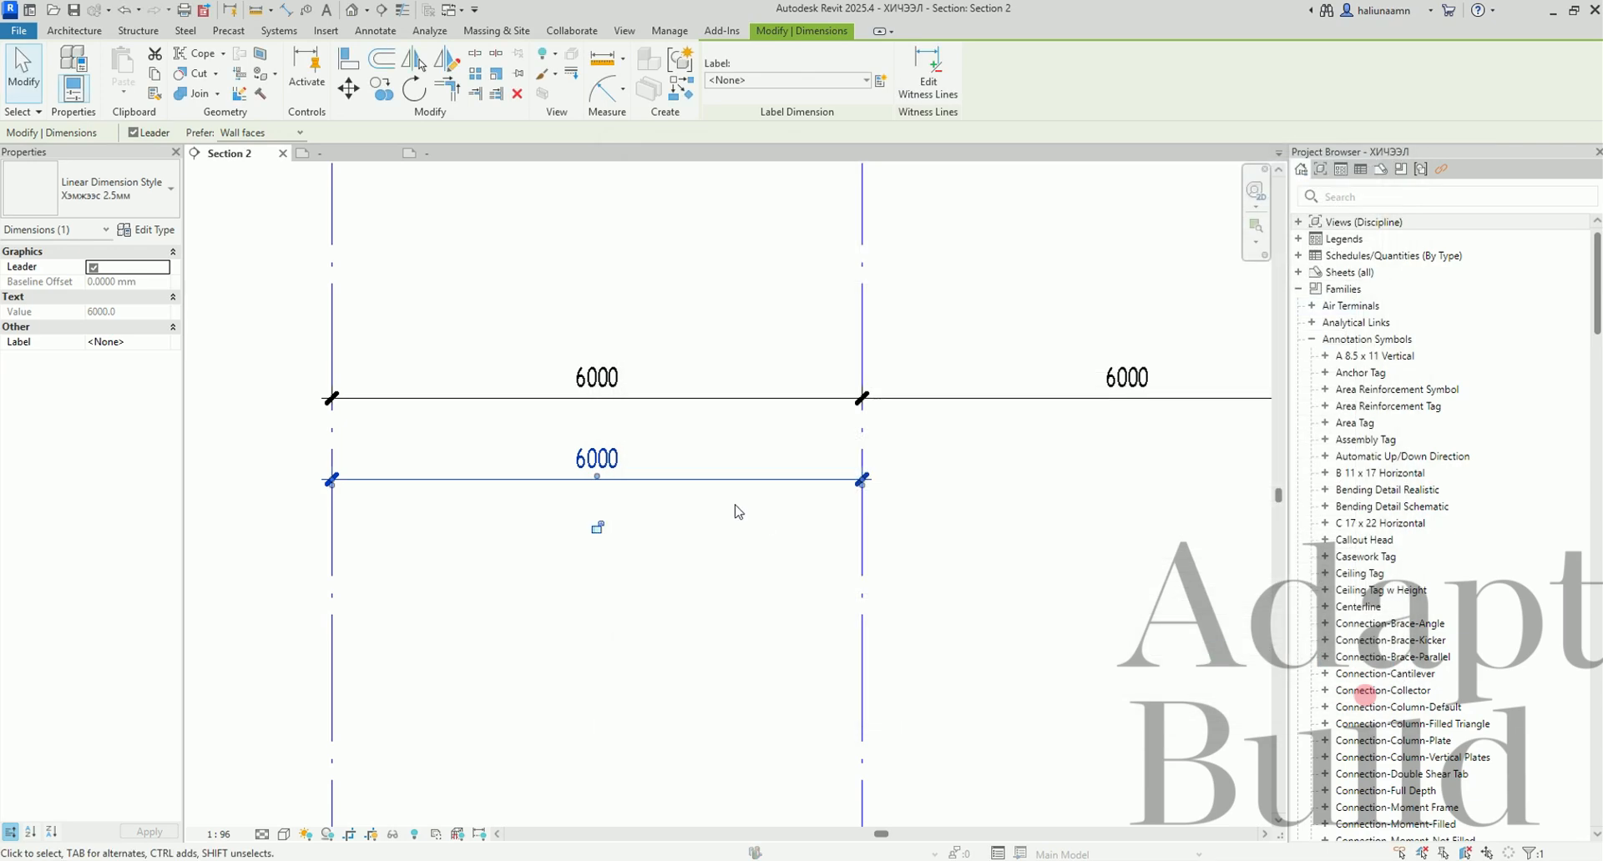
Dimension the upper beam at grid Y2 from its left face to the grid and its right face, placing the string above it.
scroll(736, 505, down, 5)
scroll(1027, 613, down, 1)
mouse_move(1015, 641)
middle_down()
mouse_move(639, 465)
mouse_move(759, 495)
middle_up()
click(736, 394)
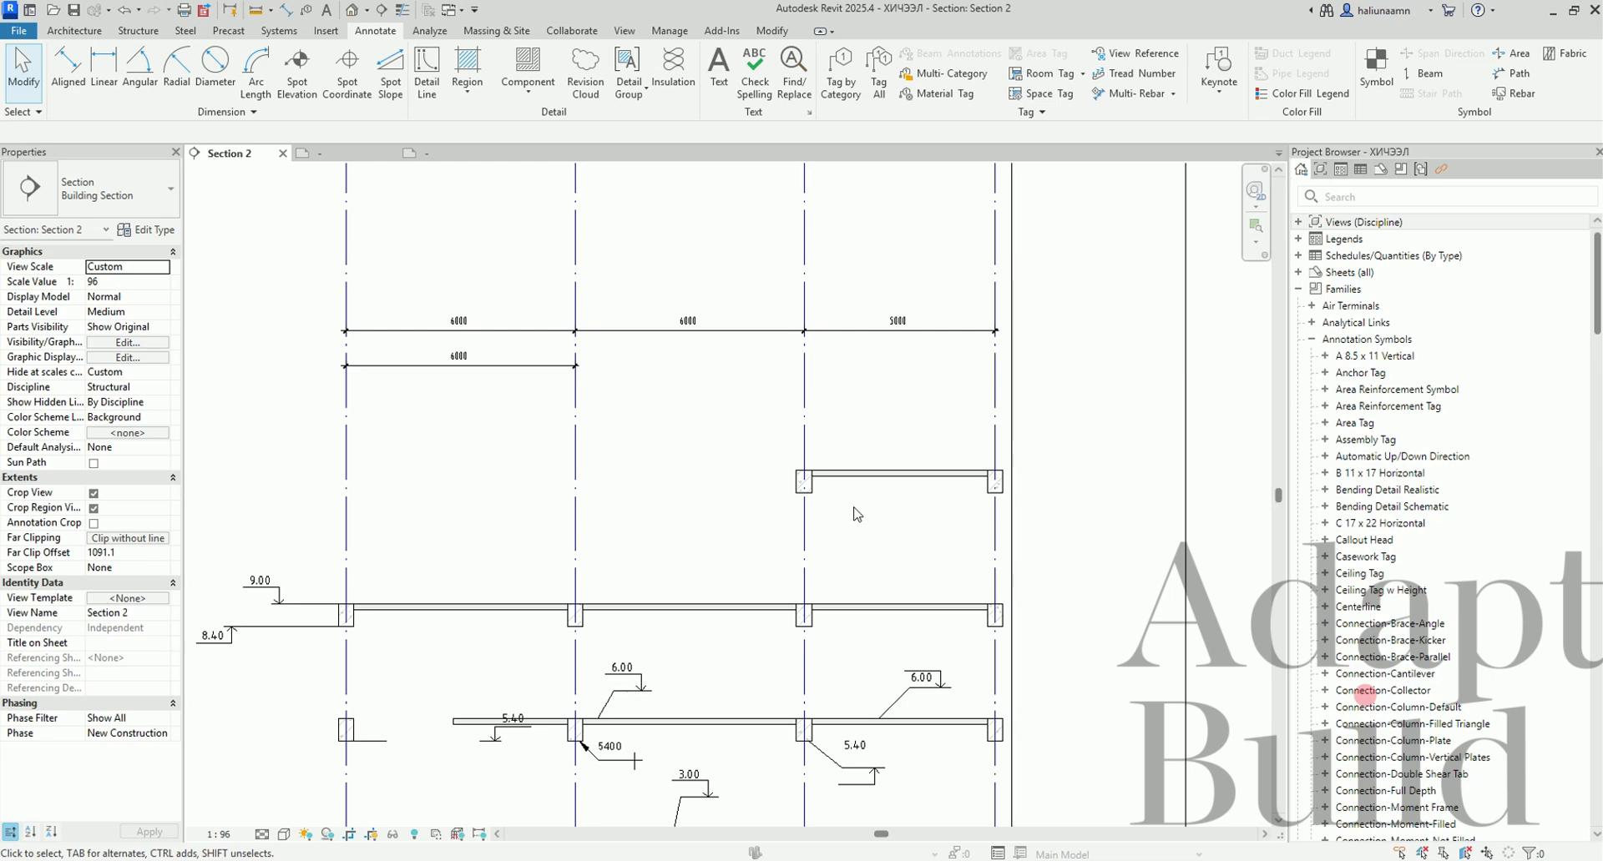
key(d)
key(i)
scroll(800, 492, up, 3)
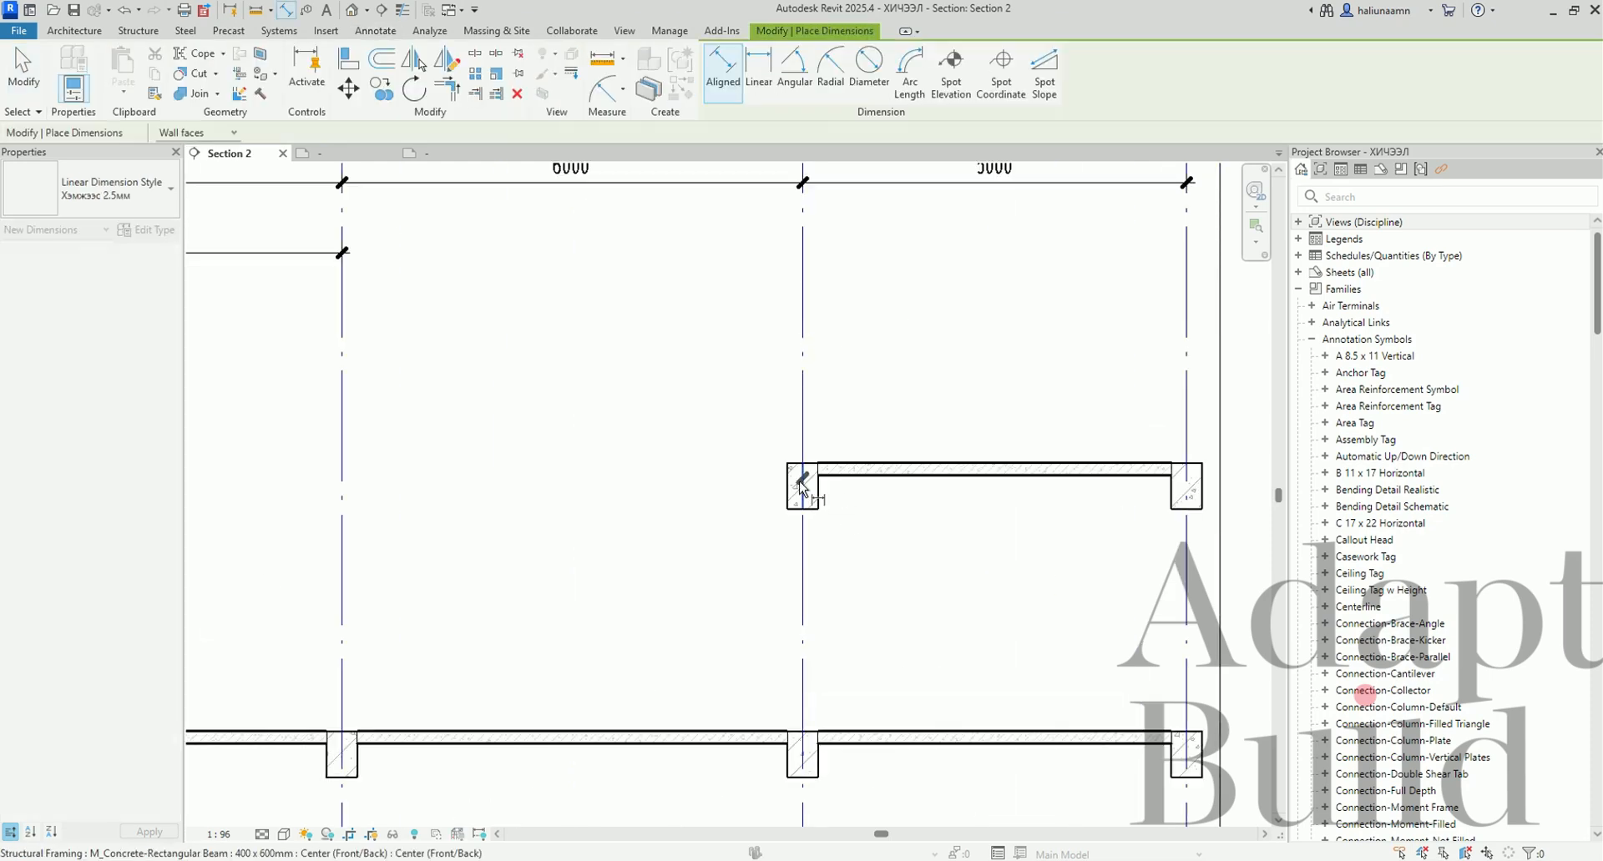
click(787, 492)
click(803, 522)
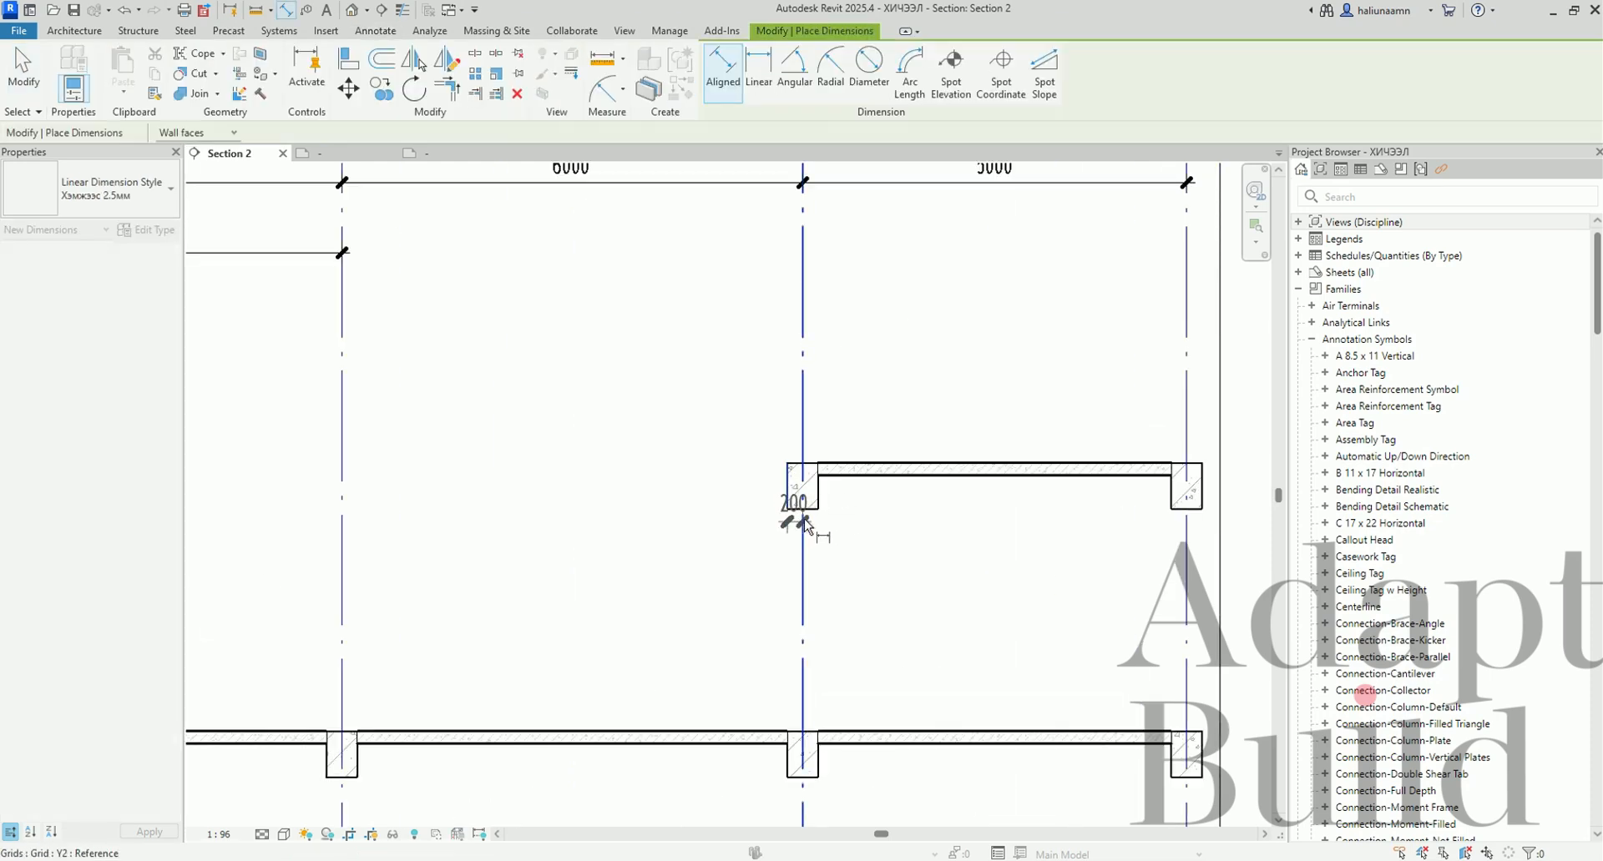
click(819, 494)
click(800, 414)
Move the two overlapping 200 texts outward to opposite sides of the beam dimension, clear of its witness lines.
scroll(798, 409, up, 2)
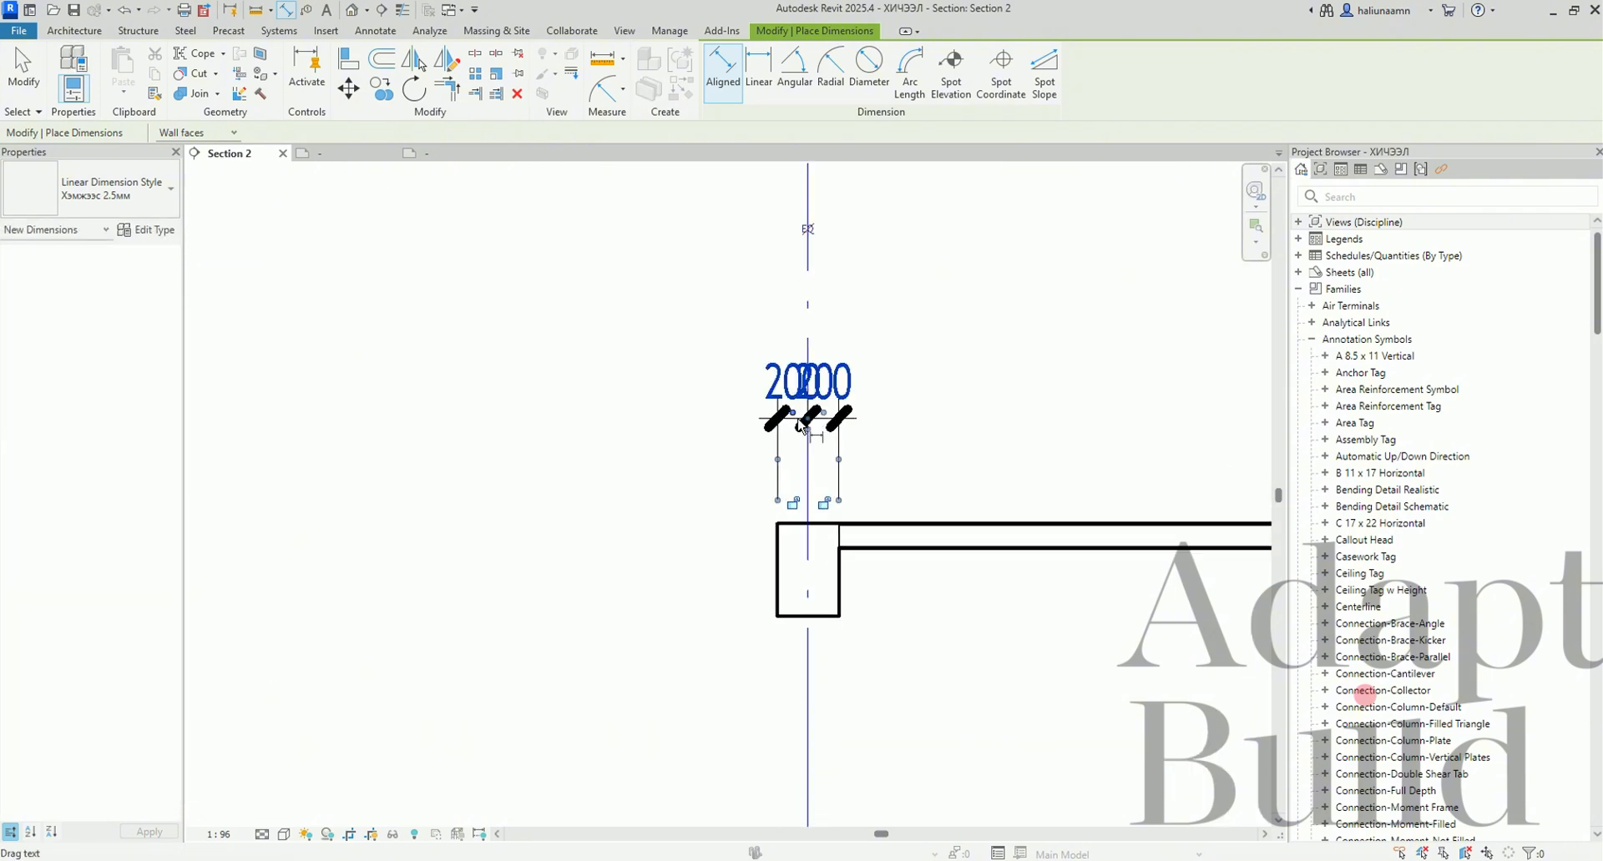
drag(797, 423, 687, 397)
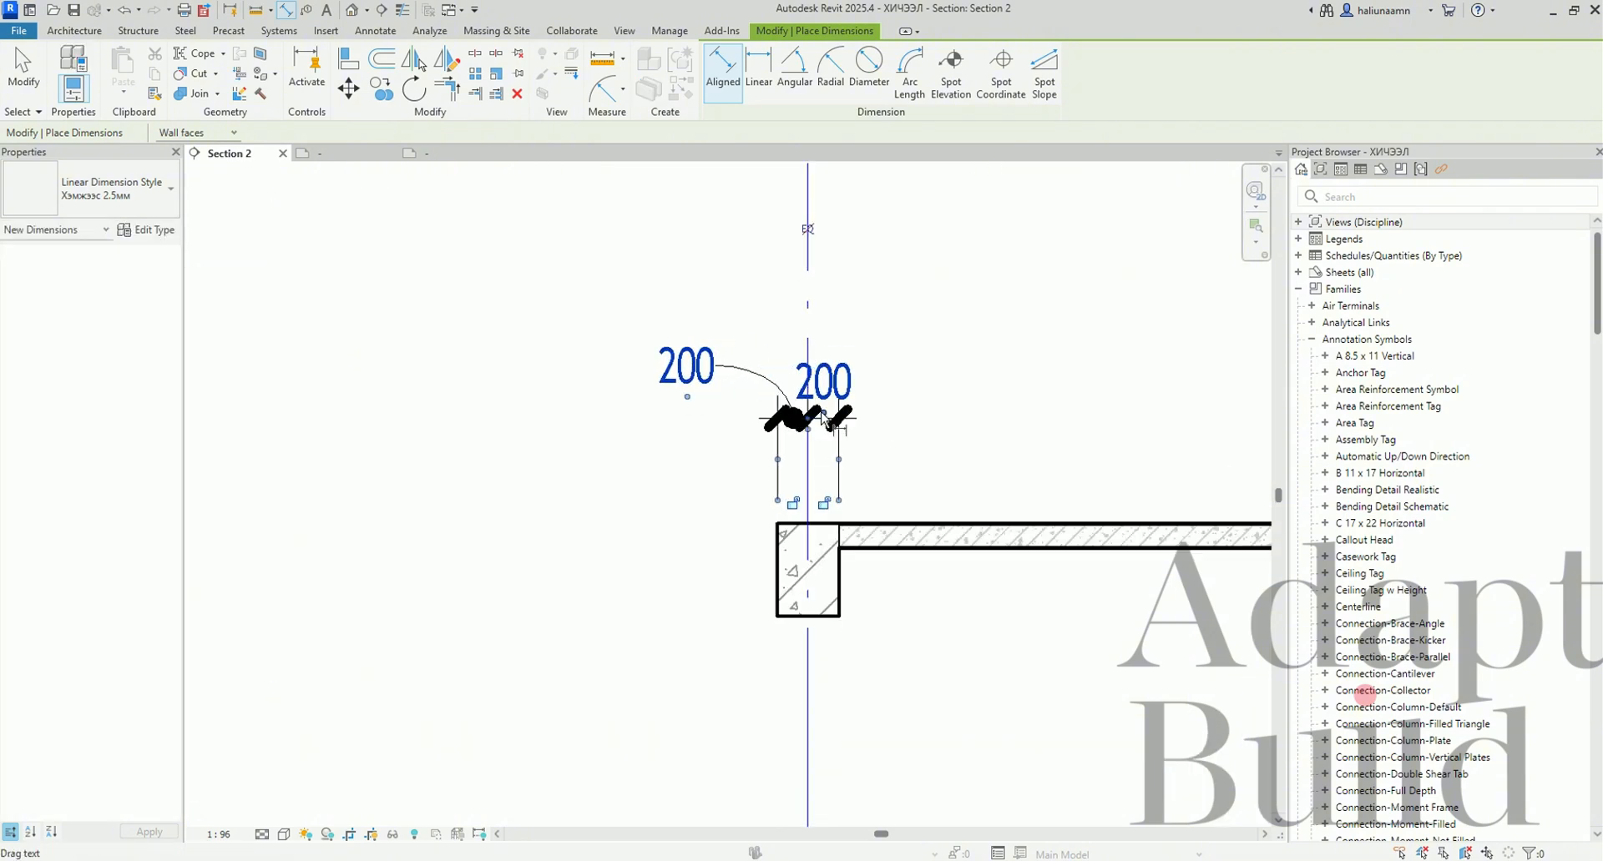
drag(824, 399, 960, 403)
key(Escape)
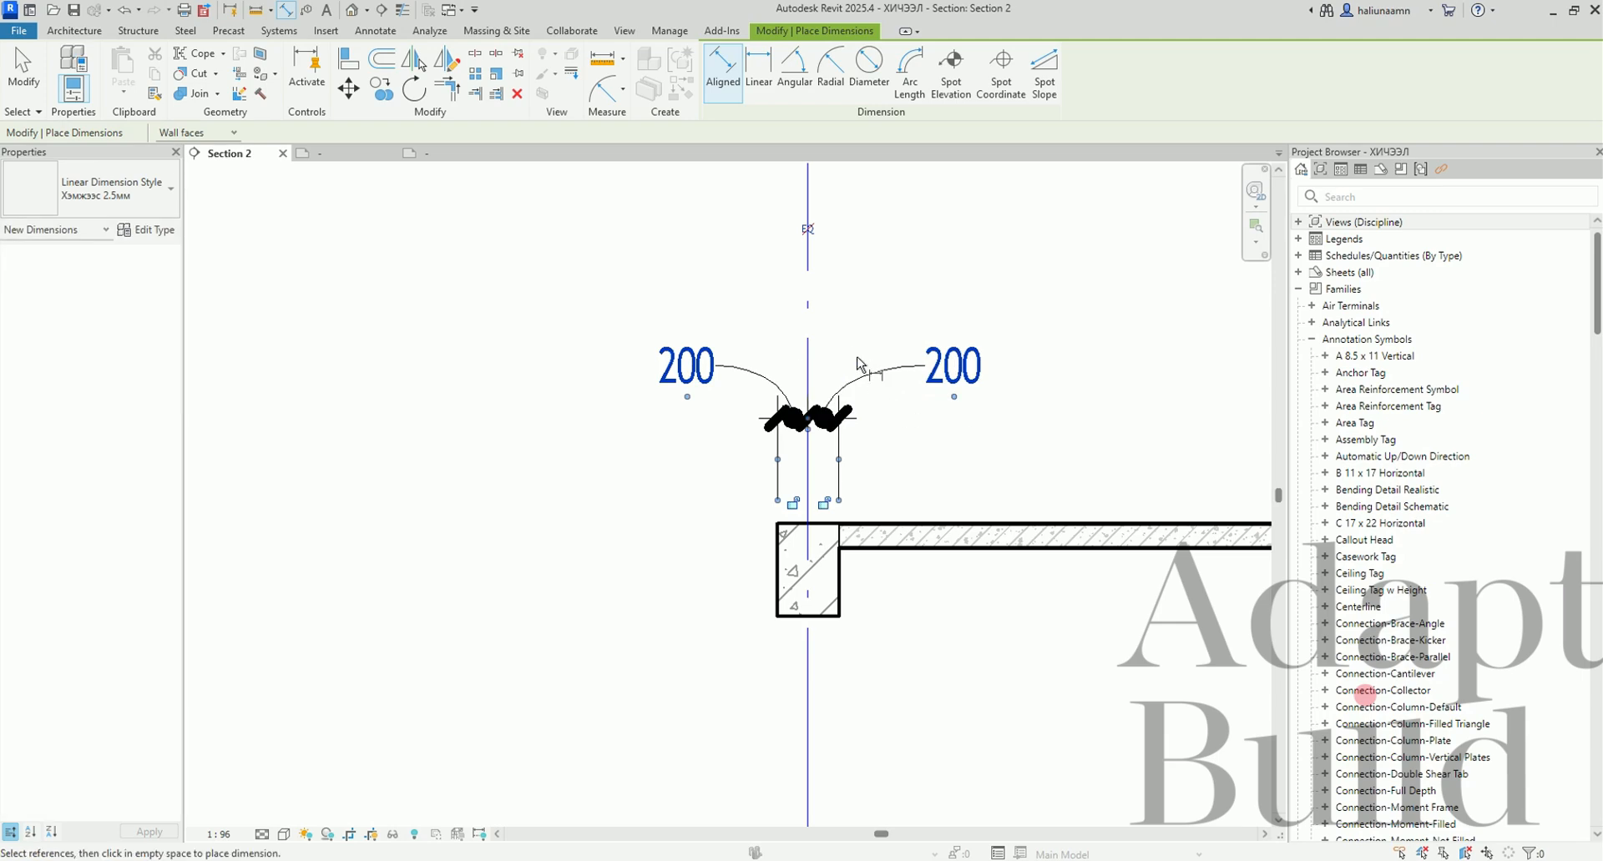
key(Escape)
Set the Leader Type of the upper beam dimension's type "Хэмжээс 2.5мм" to Line and apply it.
click(856, 417)
click(147, 230)
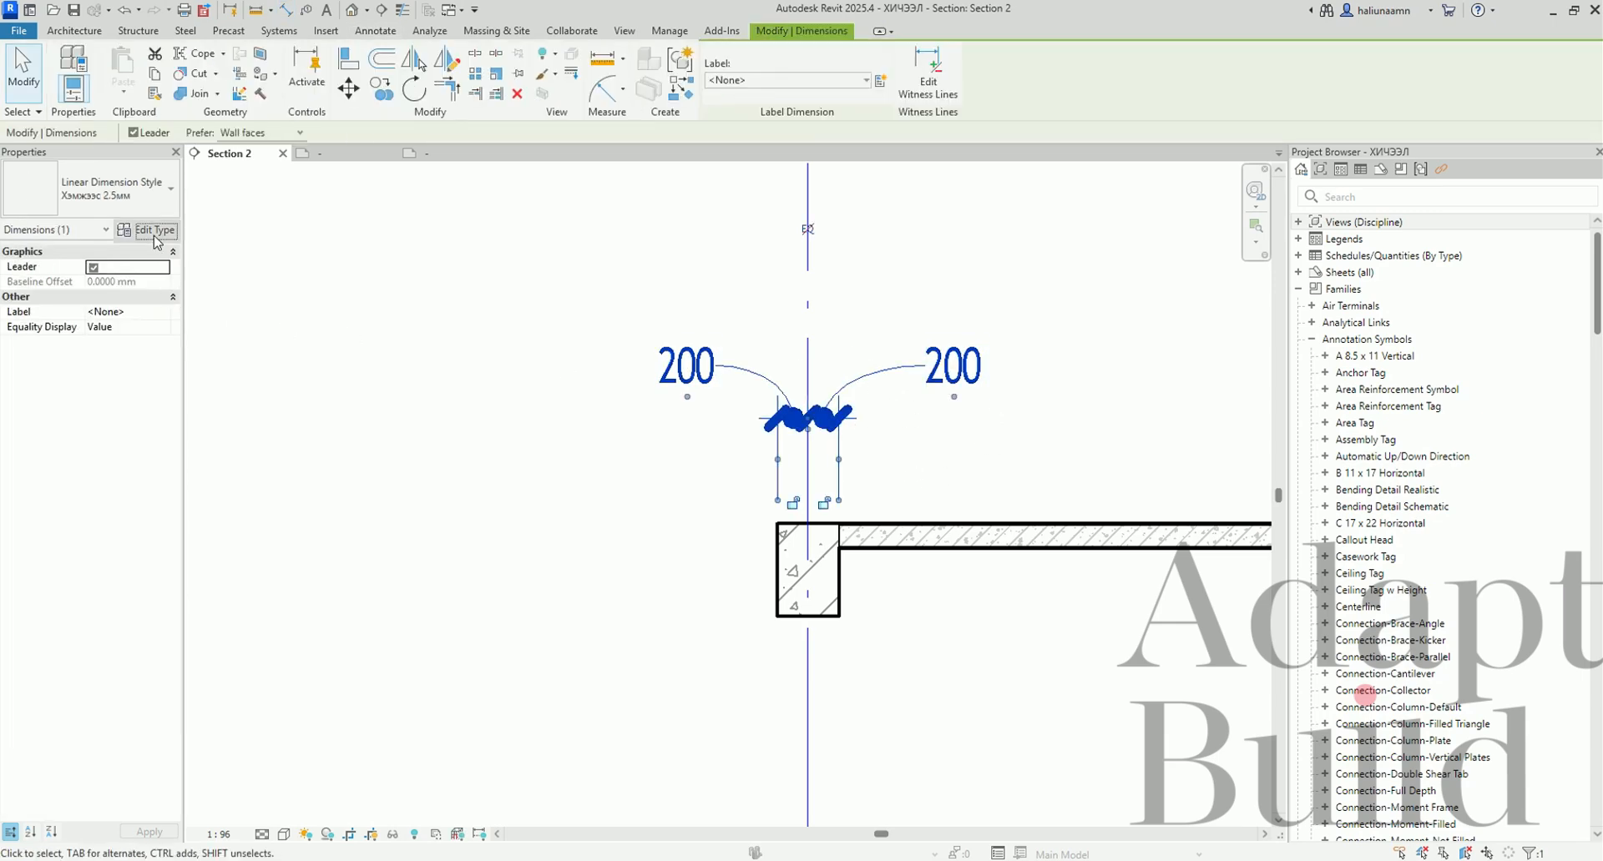
click(1359, 333)
click(1358, 334)
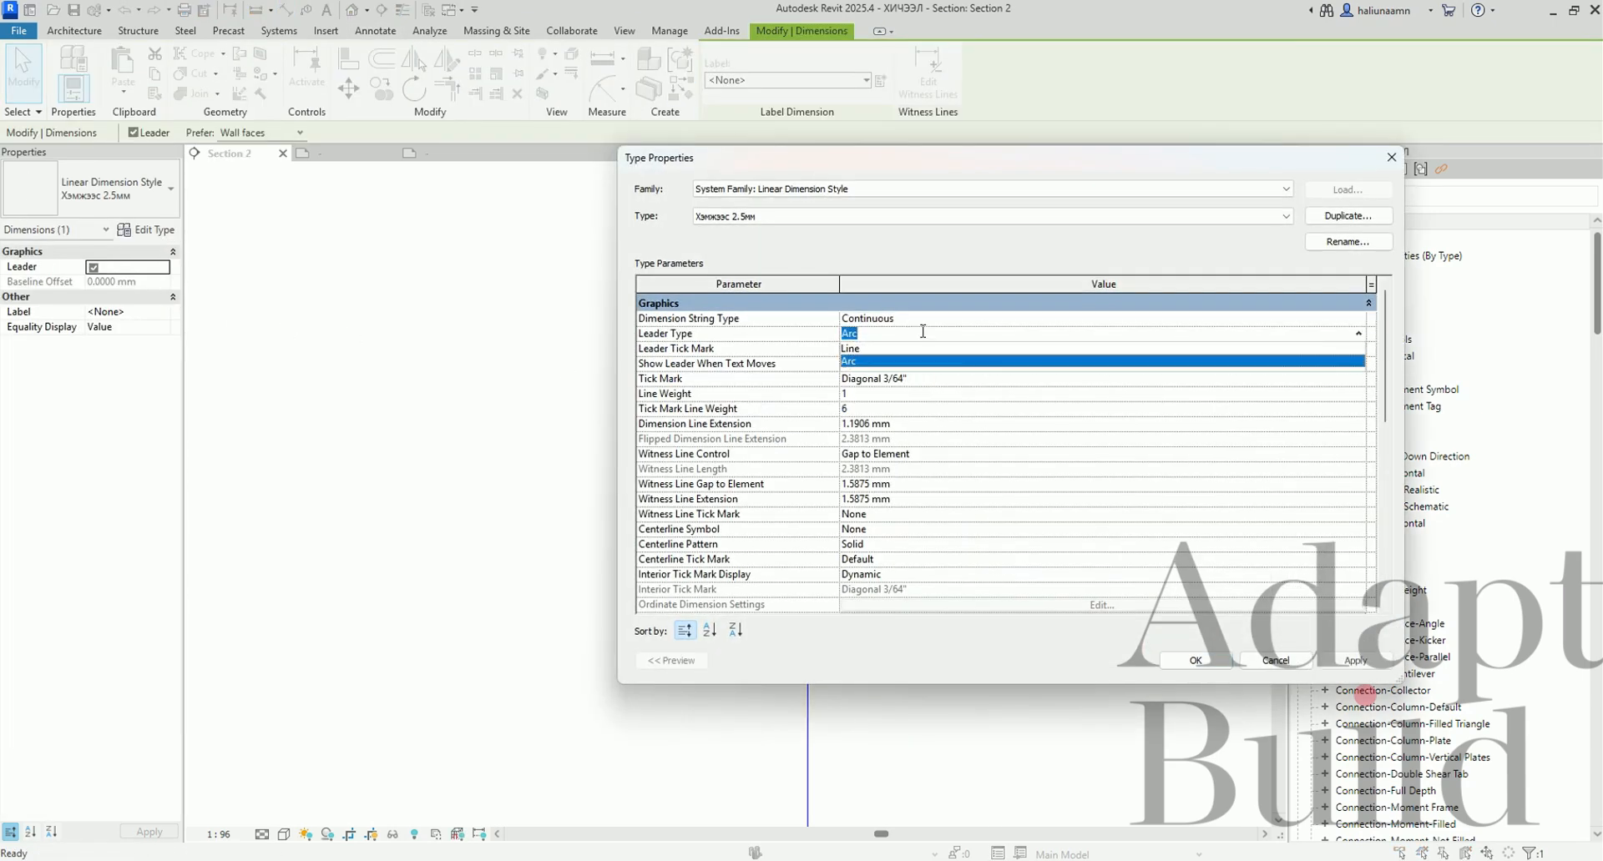
click(907, 364)
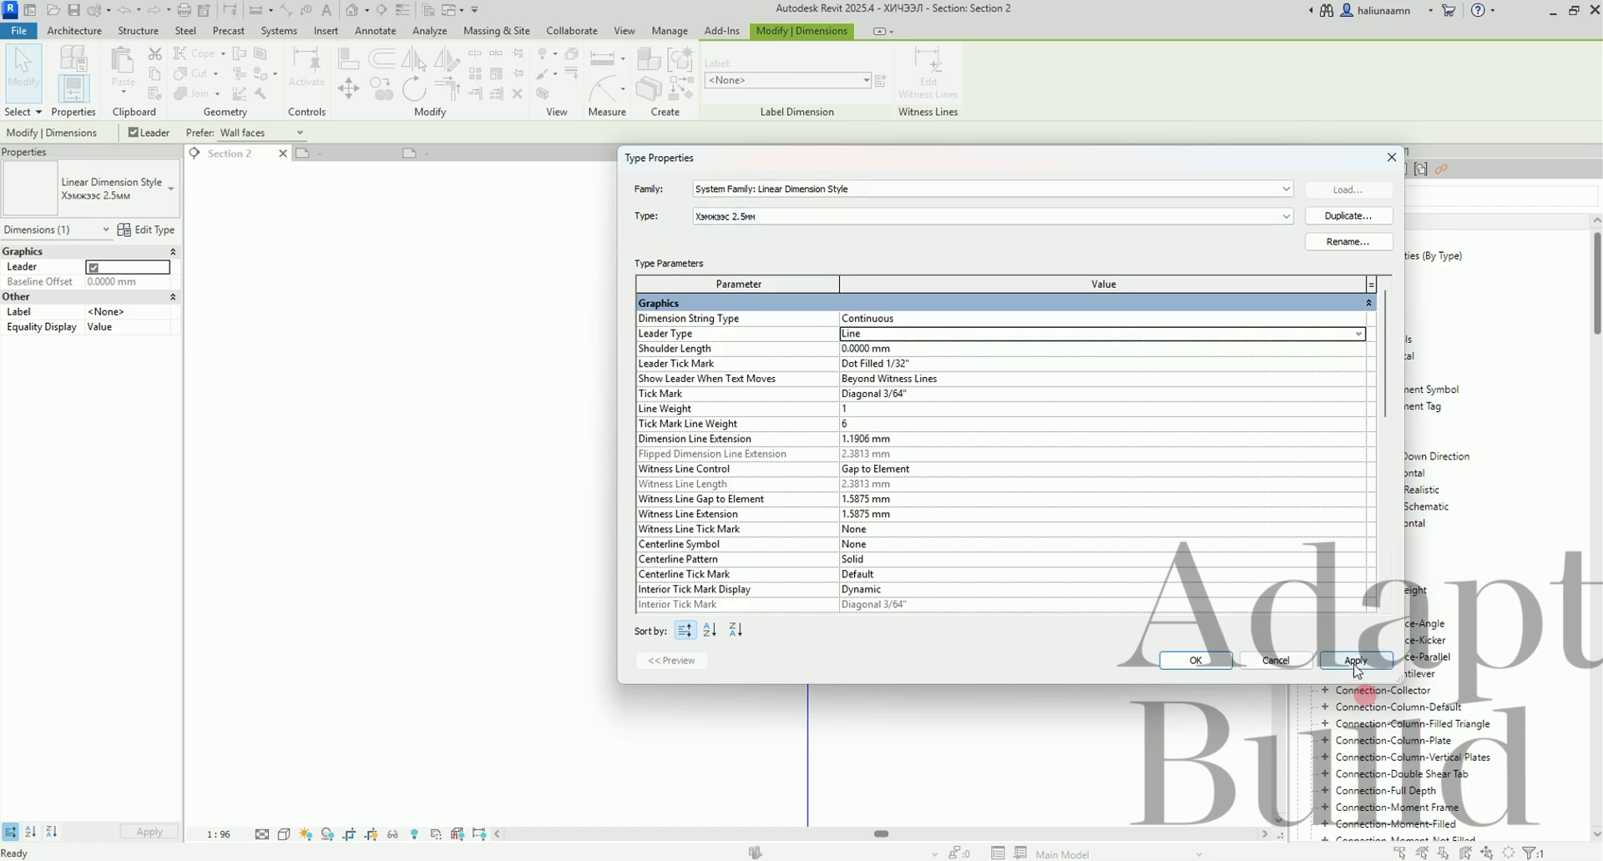
click(1195, 661)
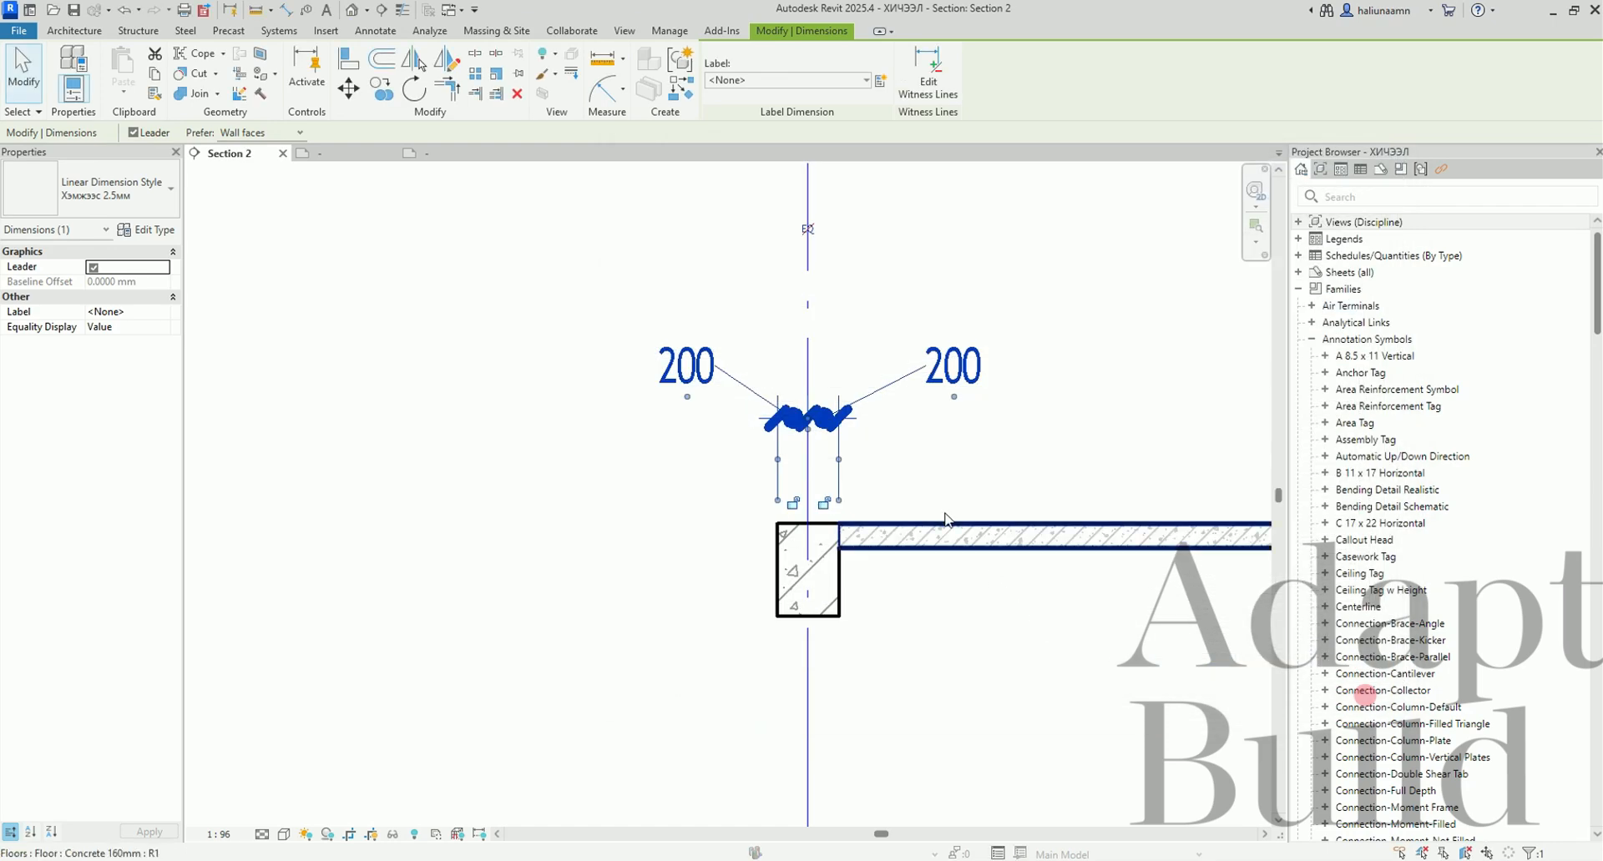
Set the Text Location of dimension type "Хэмжээс 2.5мм" to Above and apply the change.
click(142, 232)
drag(1019, 146, 749, 127)
scroll(751, 401, down, 4)
scroll(714, 434, up, 4)
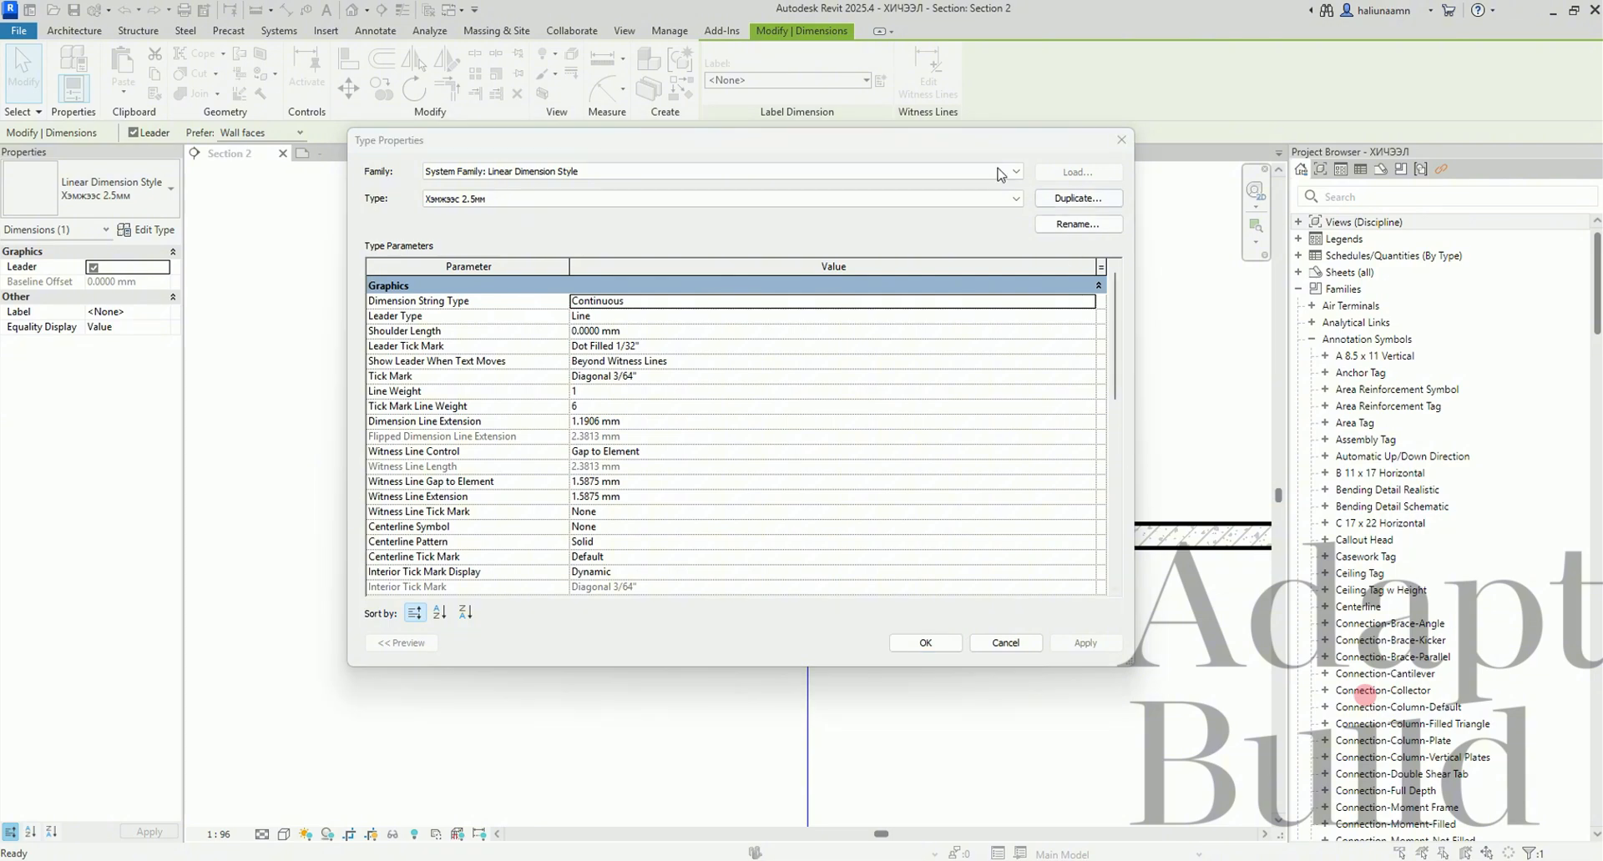
drag(978, 139, 641, 73)
scroll(372, 408, down, 1)
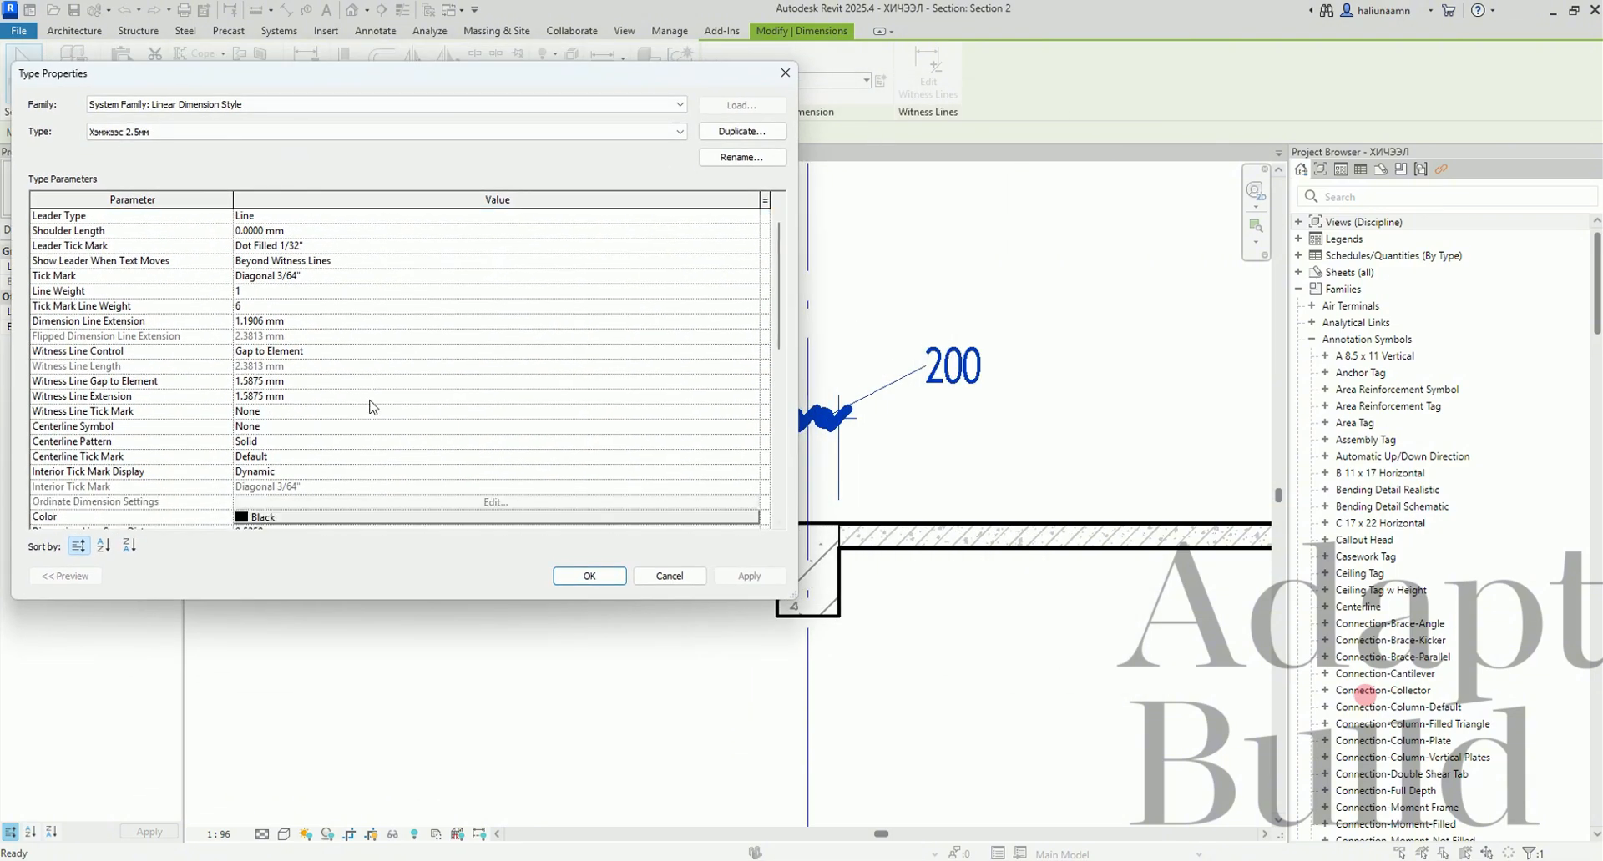
scroll(372, 482, down, 5)
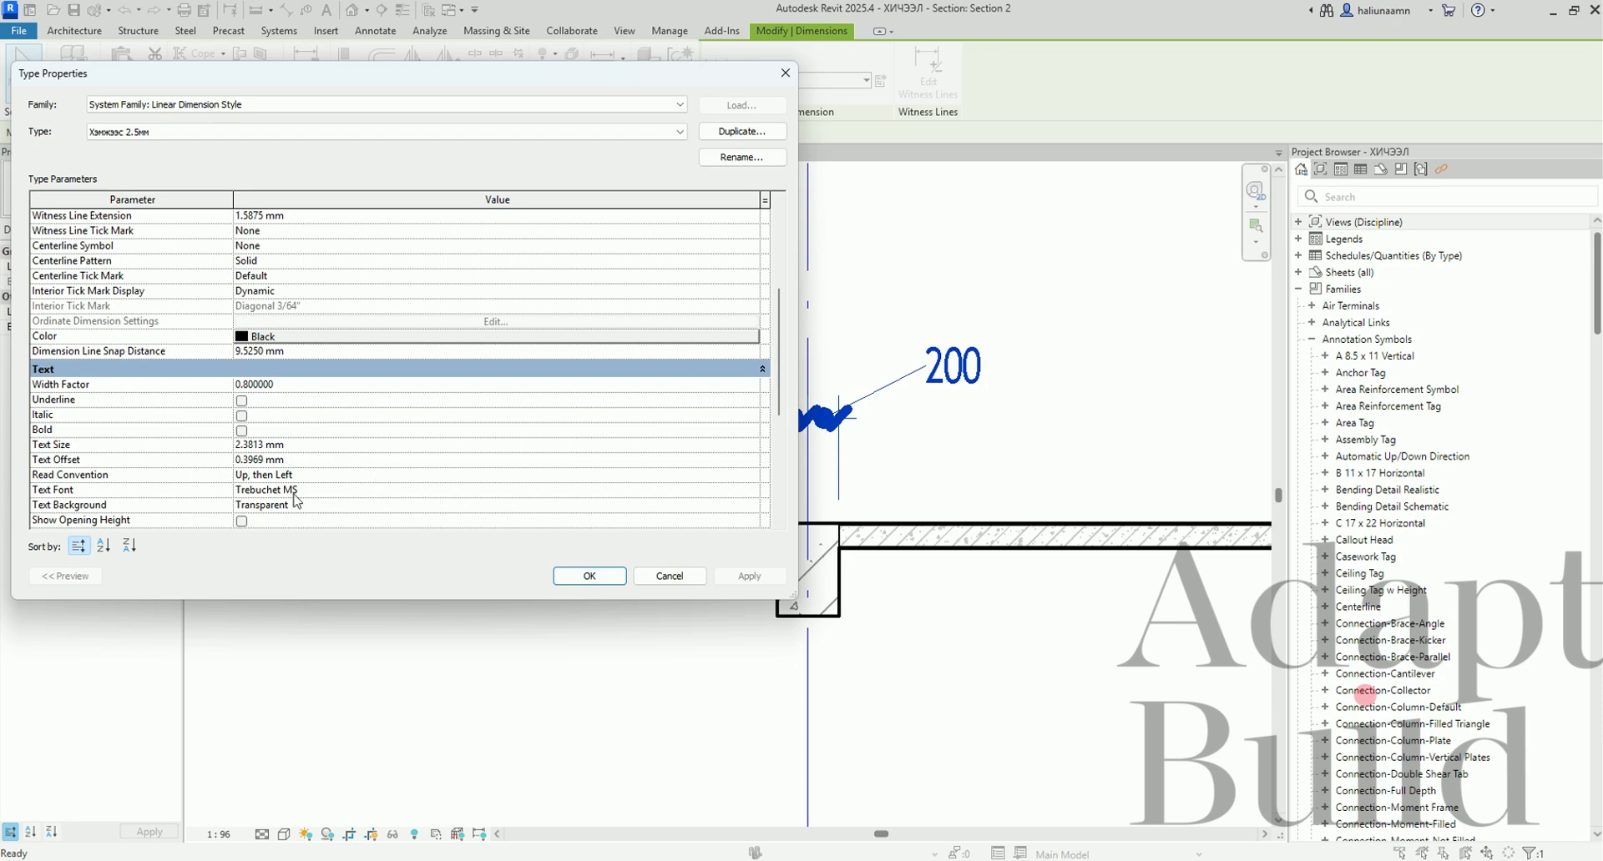
scroll(287, 501, down, 1)
click(293, 494)
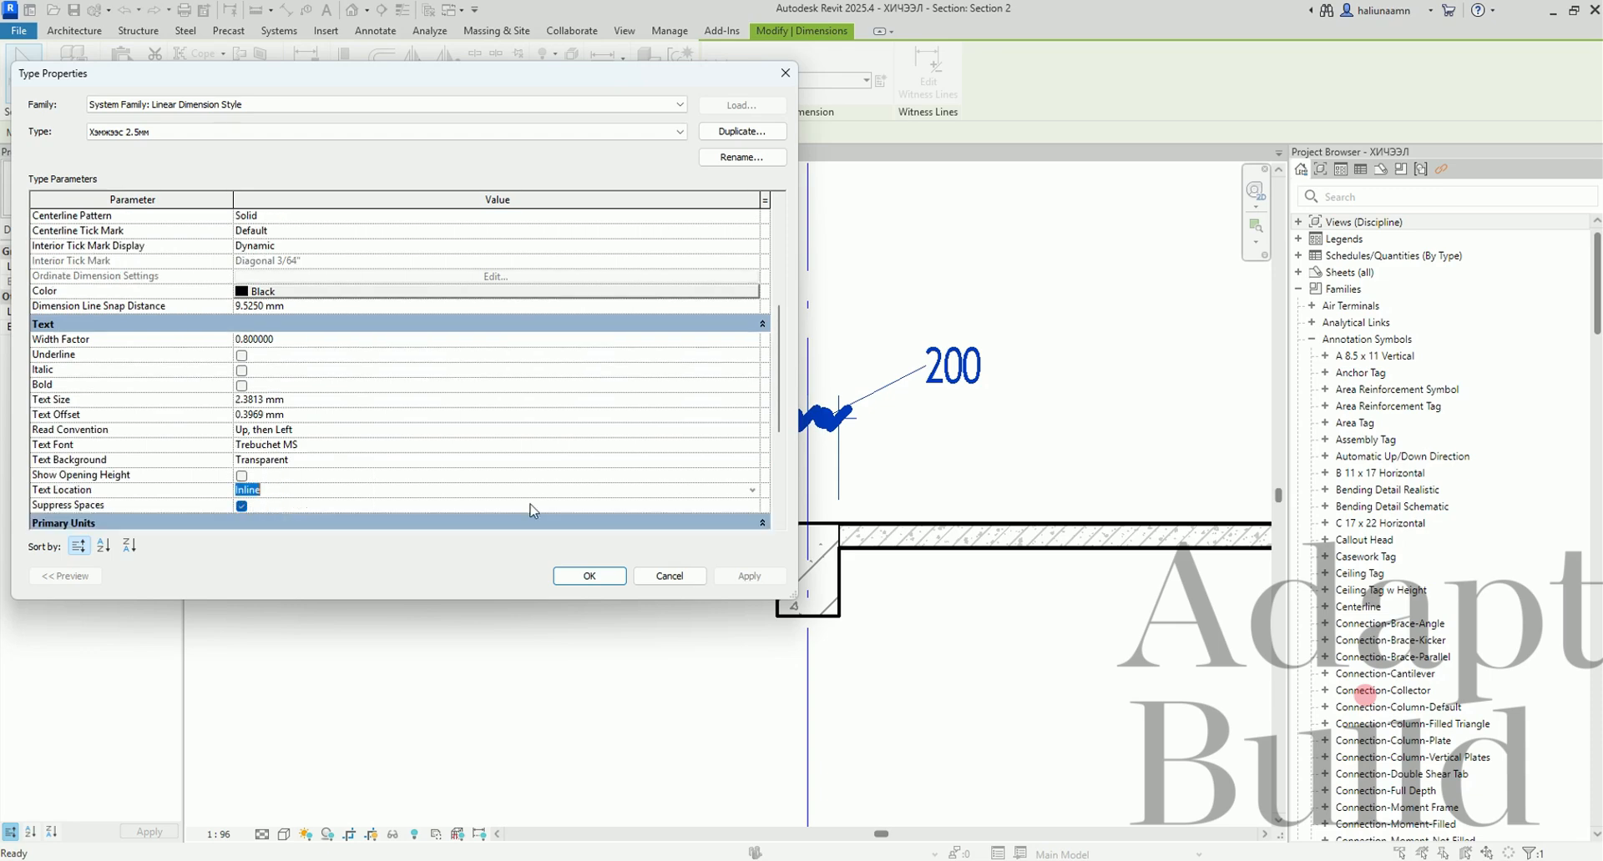
click(753, 499)
click(285, 522)
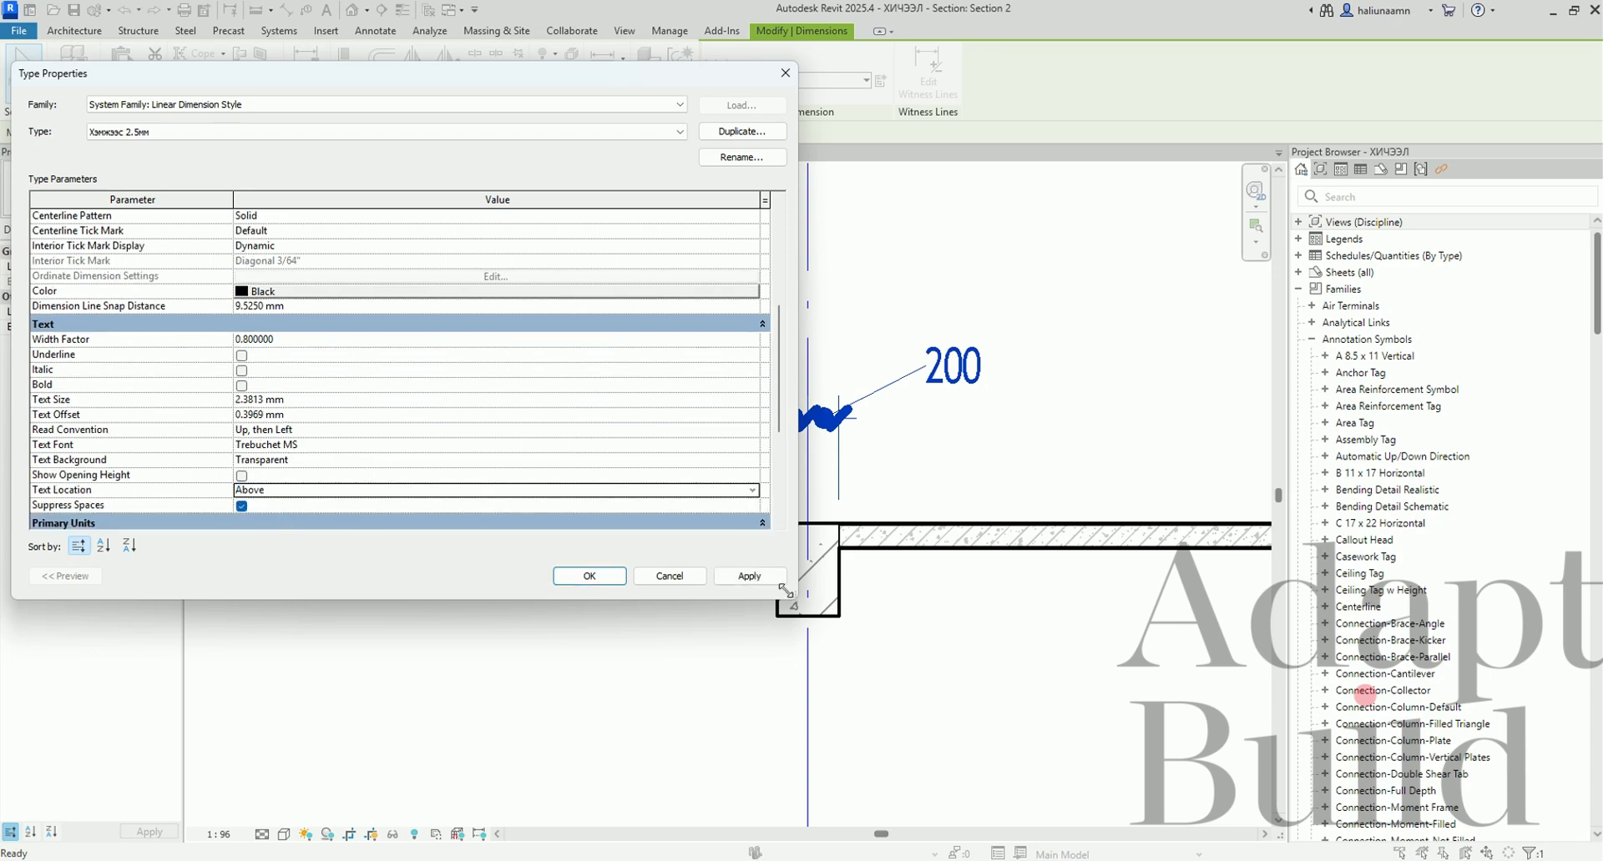
click(749, 576)
click(586, 576)
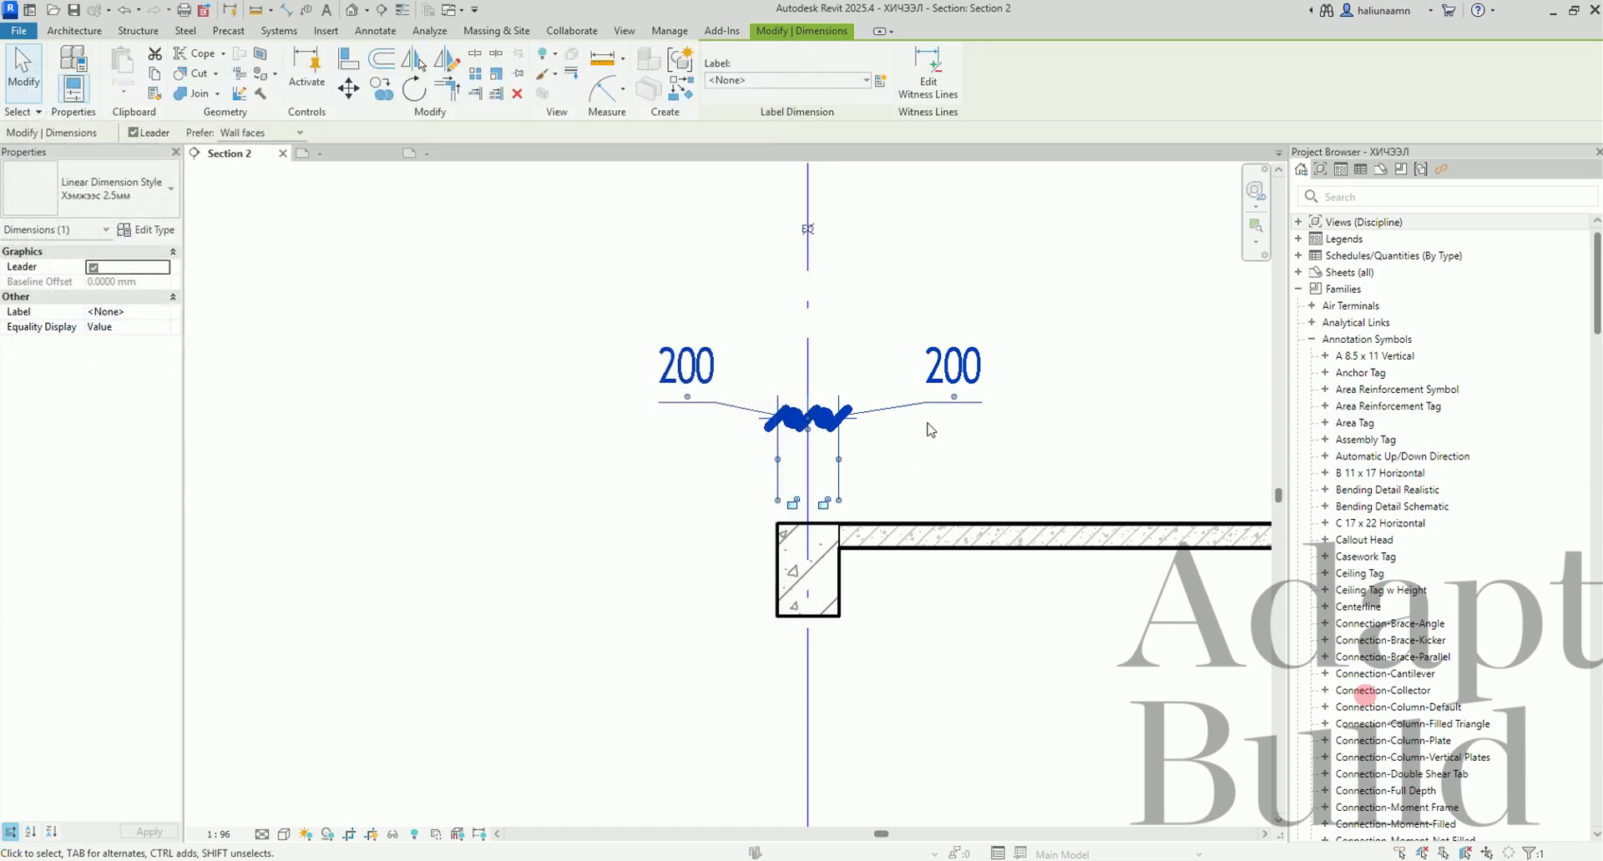
Move the right-hand 200 text of the upper beam dimension upward and closer to the grid line.
drag(953, 396, 910, 357)
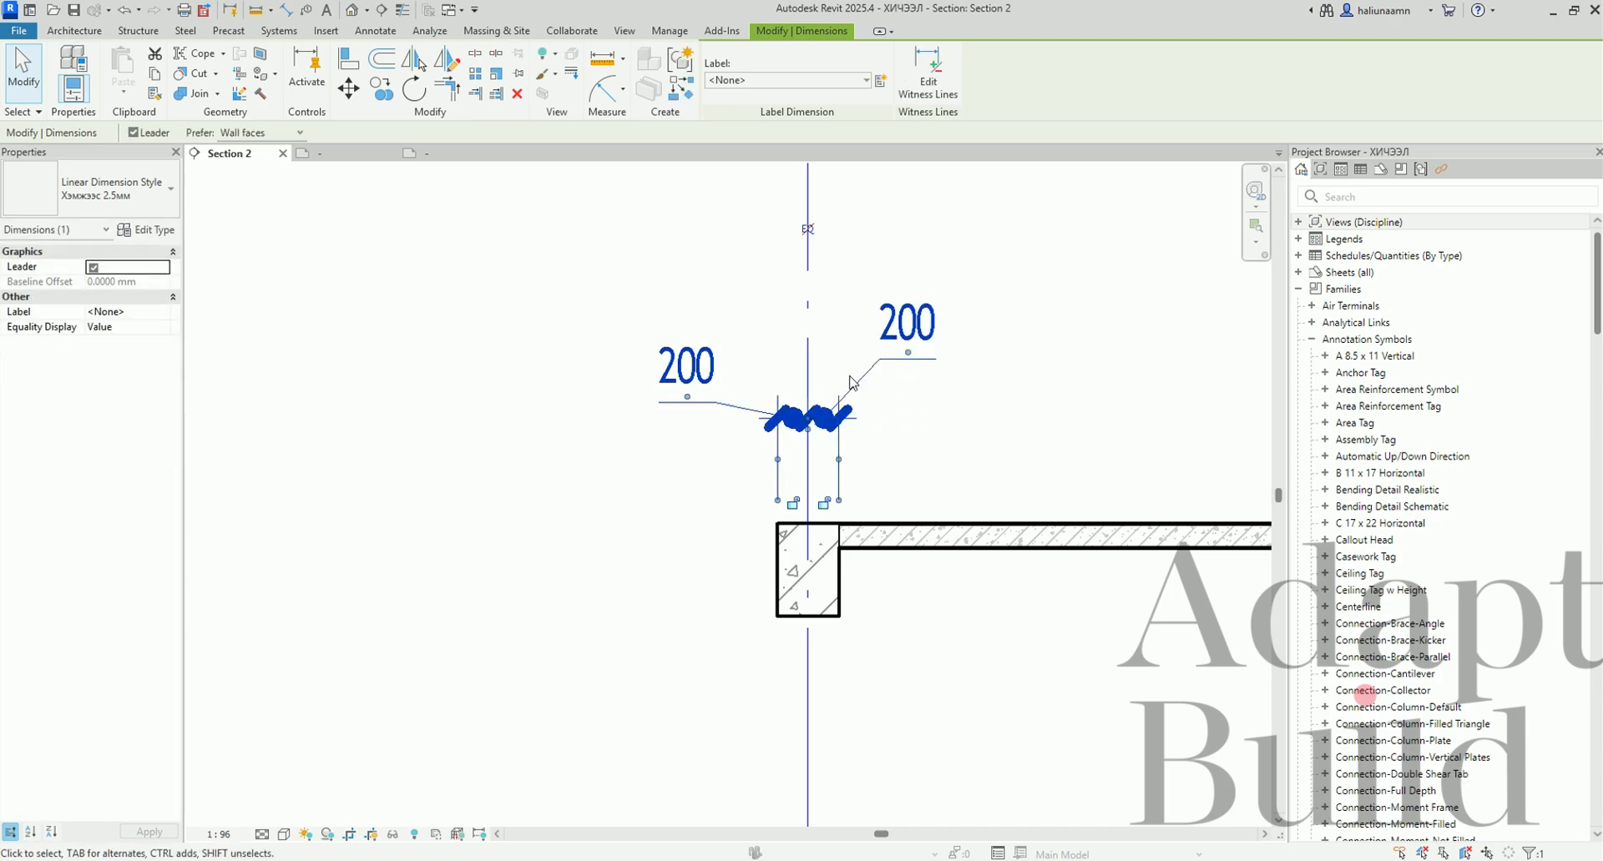
click(944, 438)
Dimension the upper beam again from its left face to the grid line and its right face, placing the string below the beam.
key(d)
key(i)
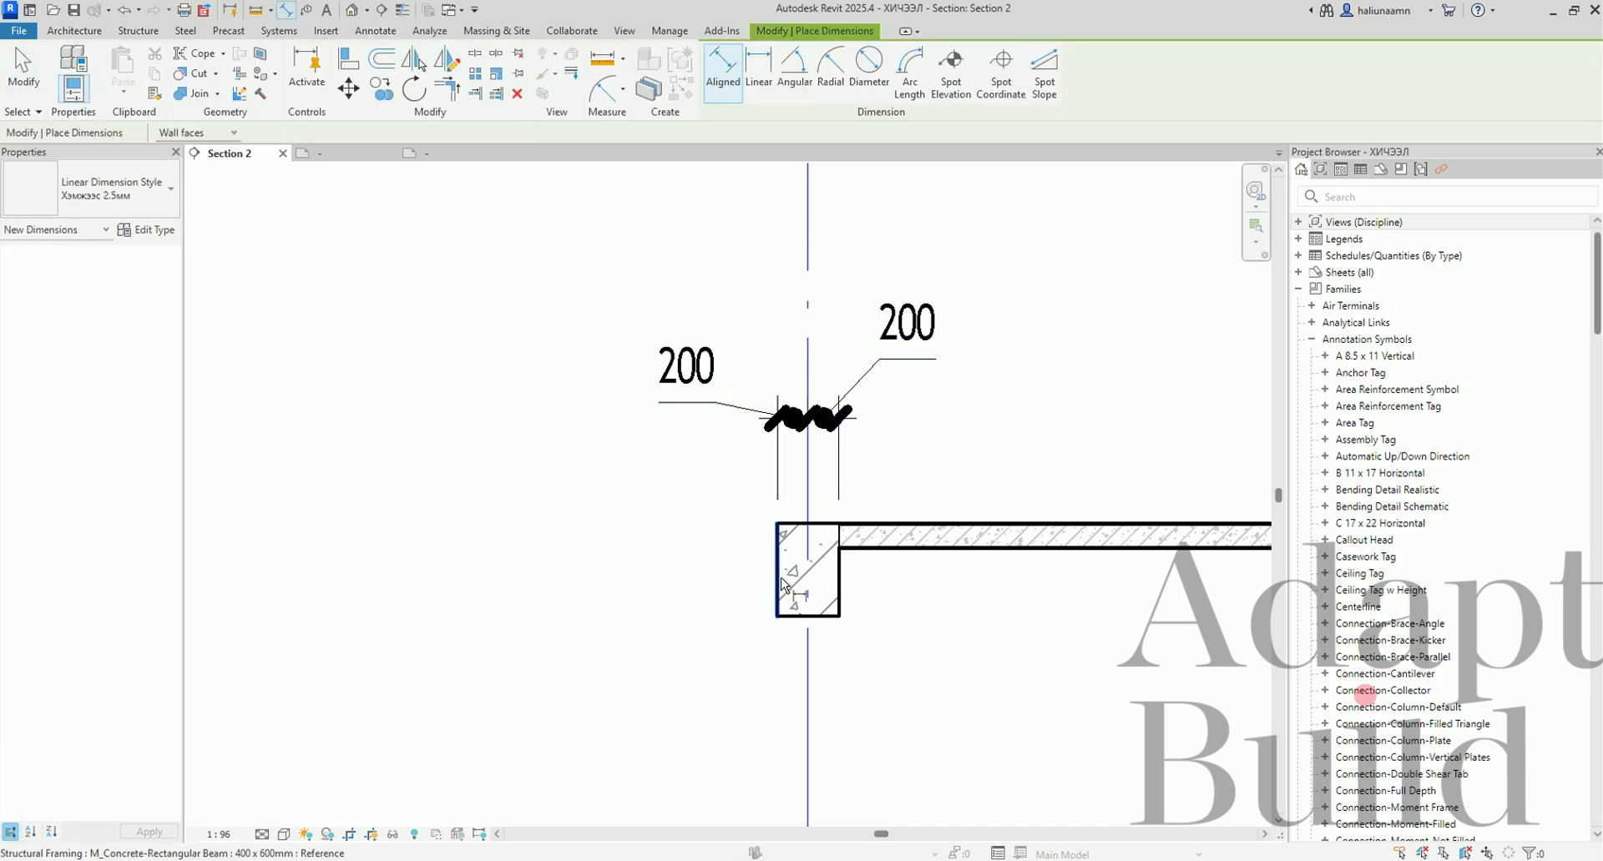
click(778, 578)
click(807, 639)
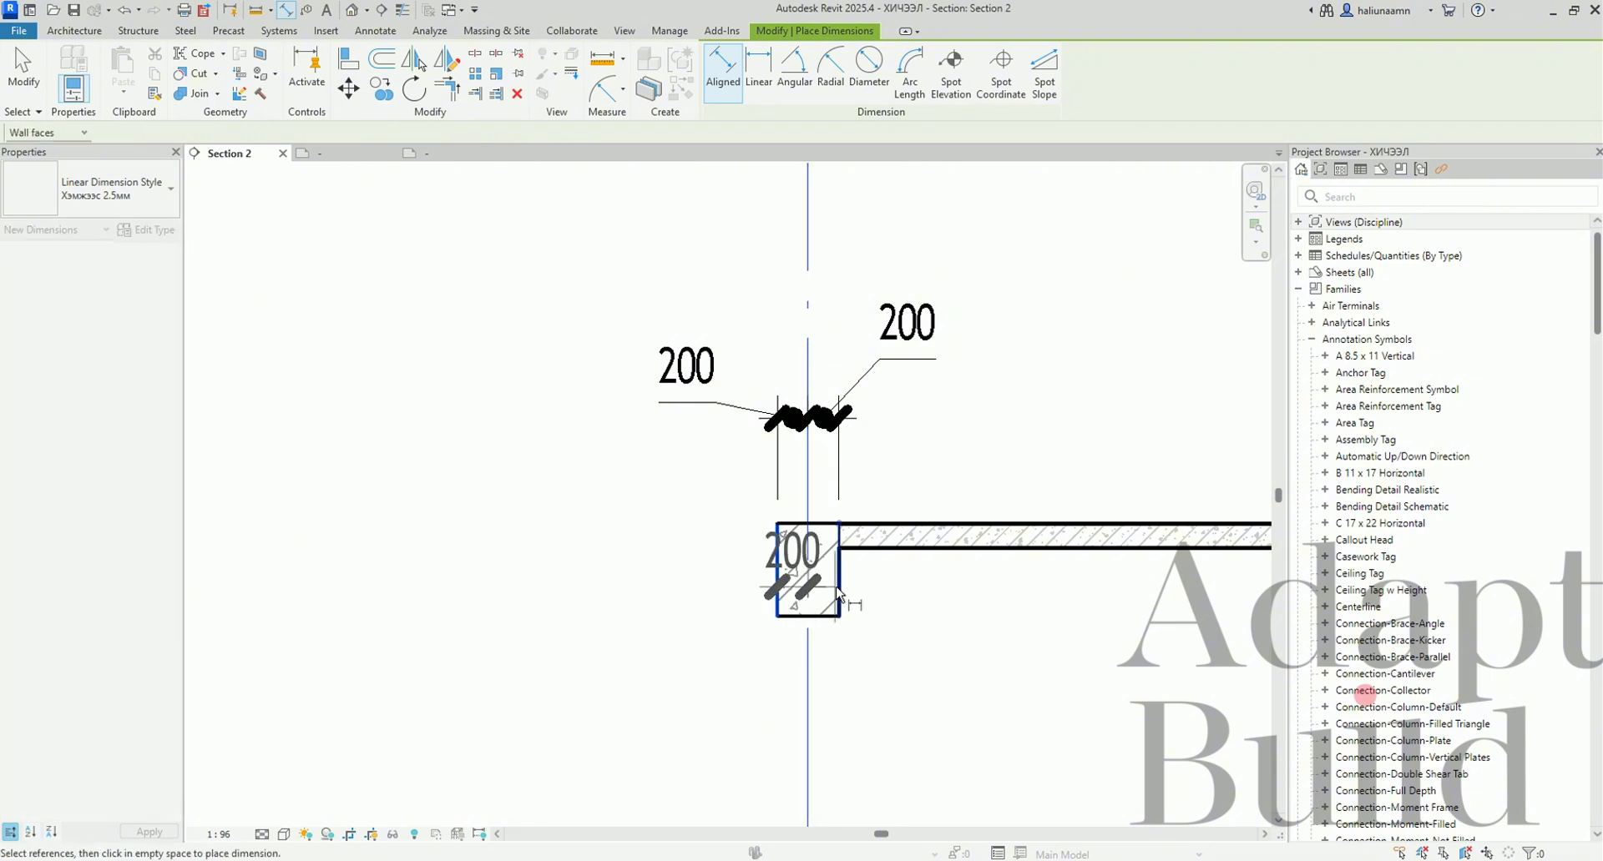
click(839, 597)
scroll(879, 662, down, 2)
middle_drag(879, 662, 907, 520)
click(919, 562)
Move the 200 texts of the dimension below the beam to opposite sides of its witness lines and end the dimension command.
drag(870, 559, 812, 543)
key(Escape)
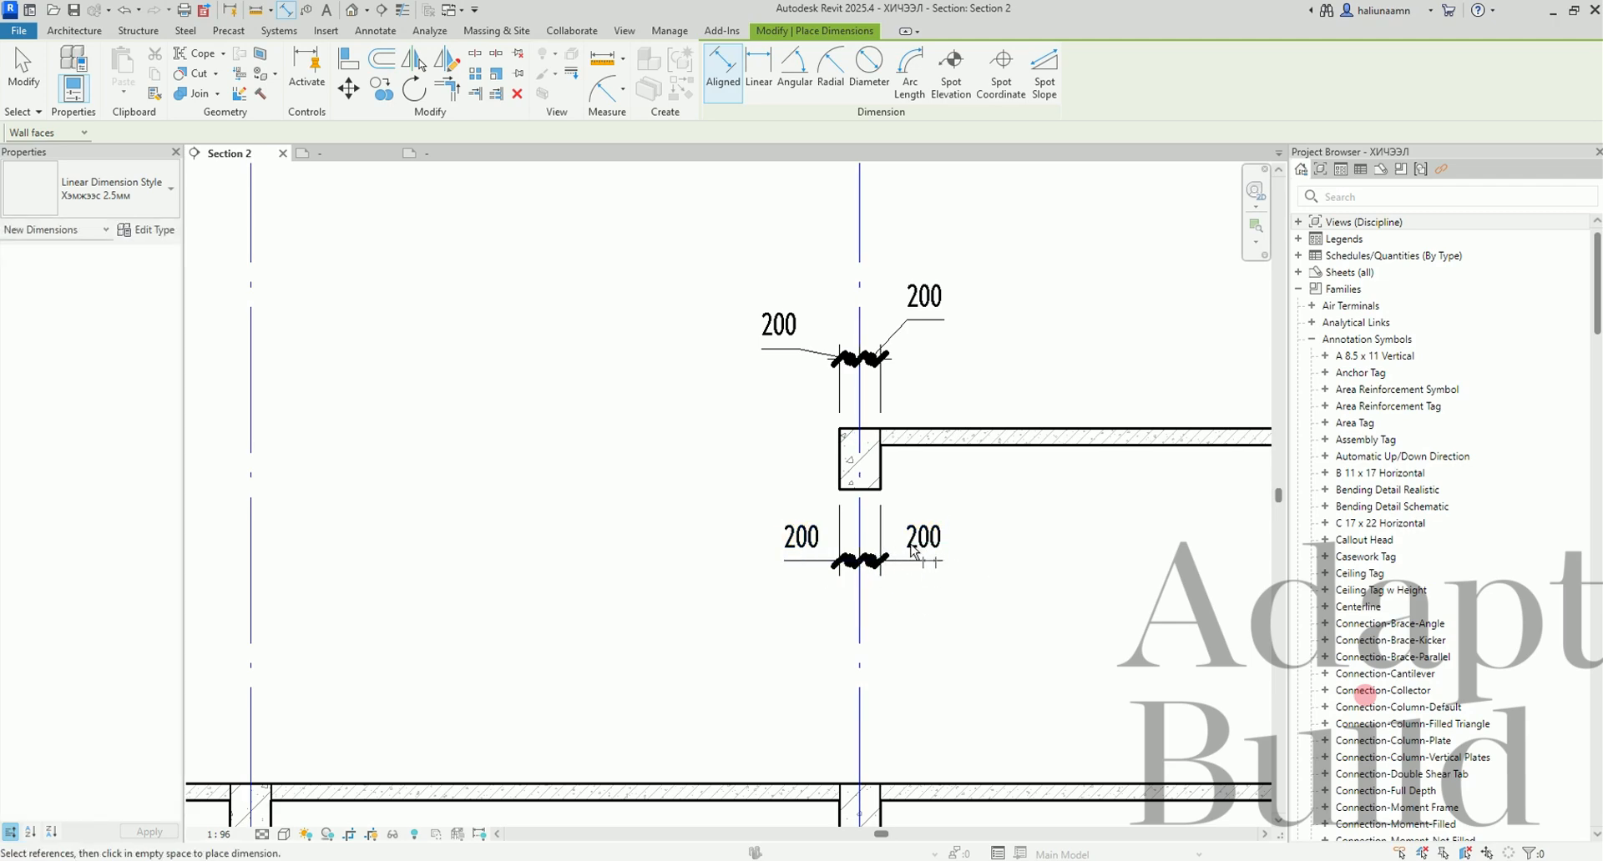
click(859, 526)
key(Escape)
key(Escape)
Check the Leader Tick Mark in the lower dimension's type properties and examine the marks on the upper dimension up close.
click(931, 557)
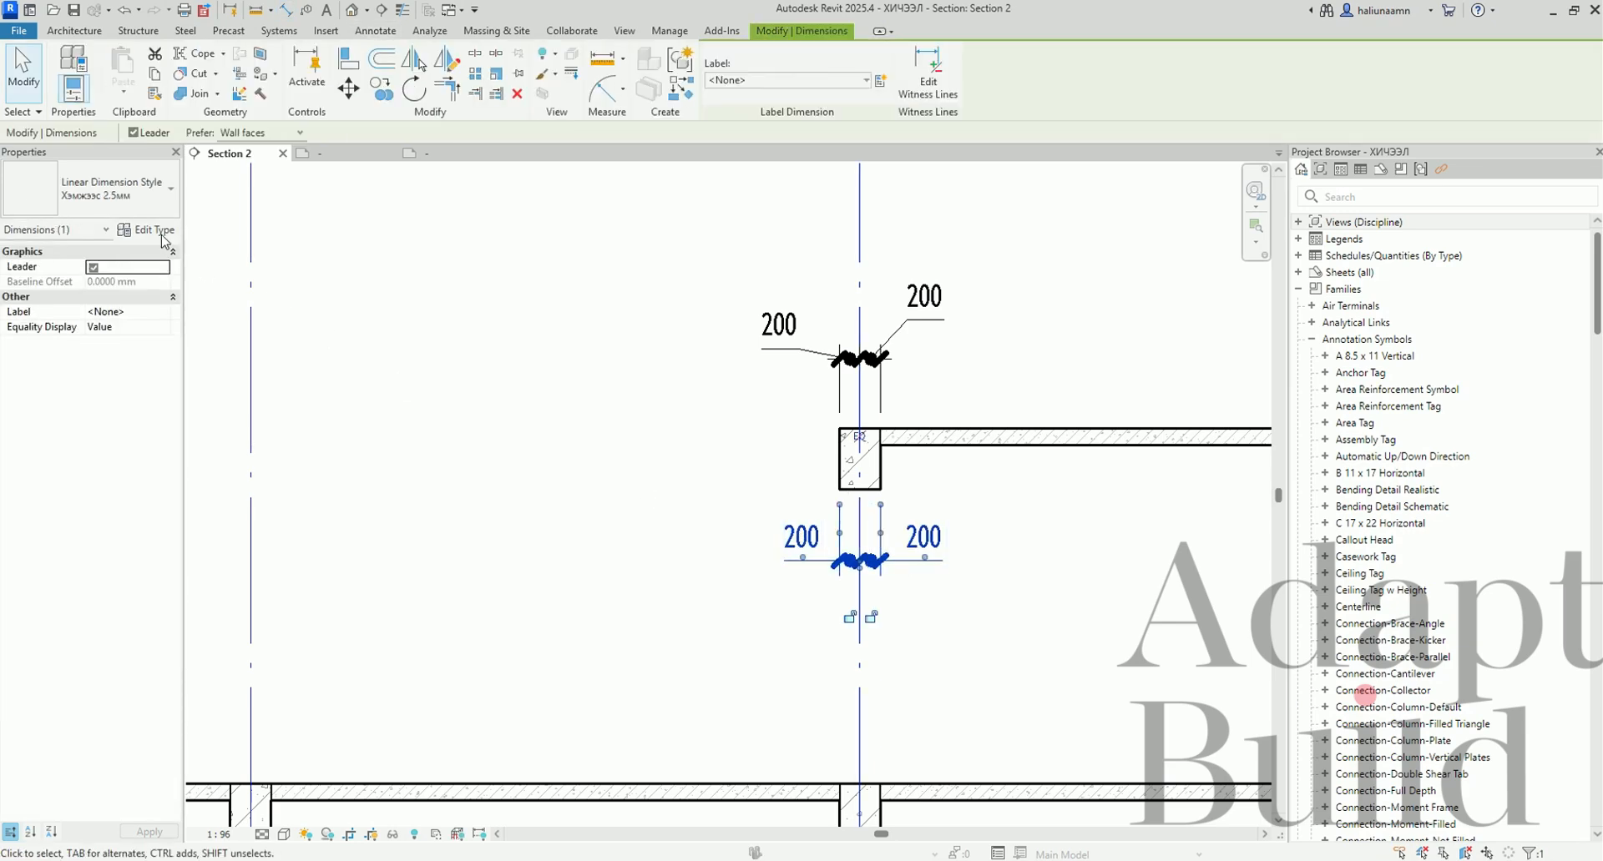
click(146, 231)
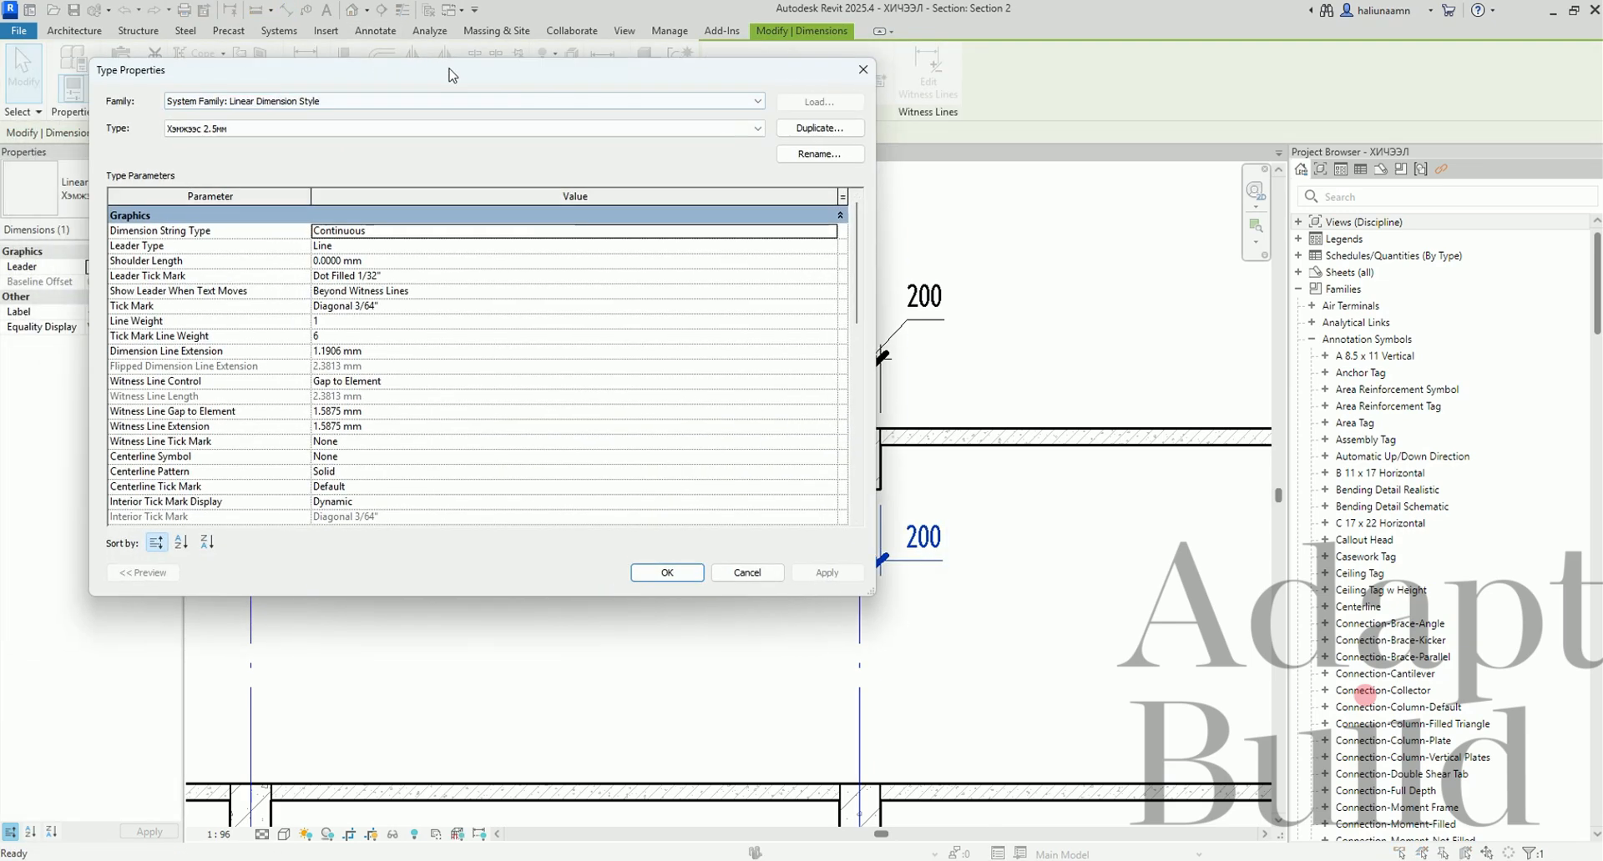
click(445, 277)
drag(540, 62, 502, 75)
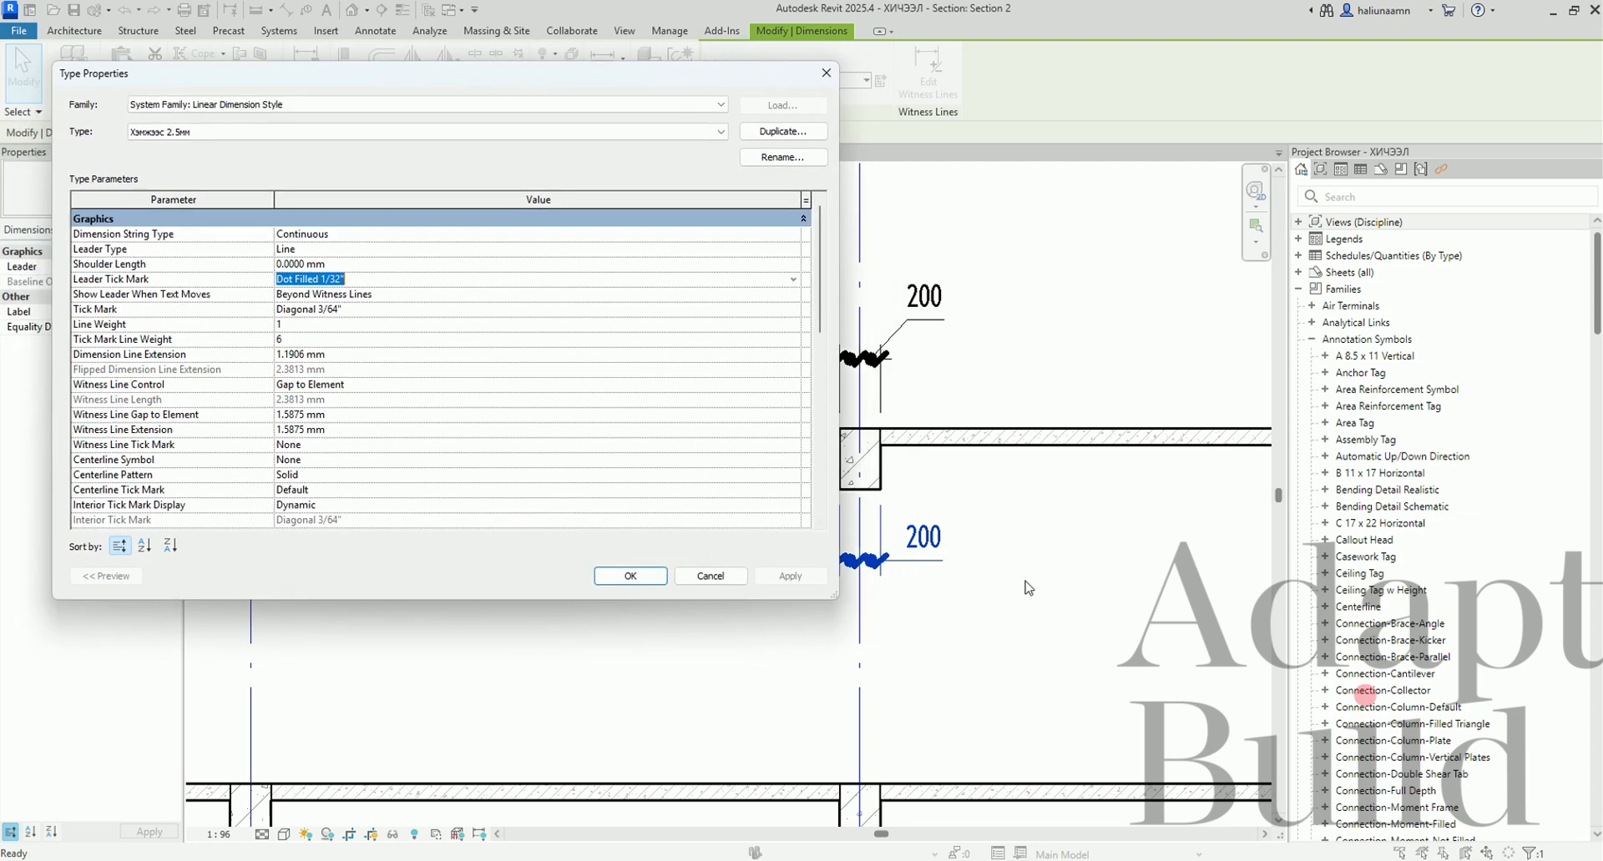
click(631, 576)
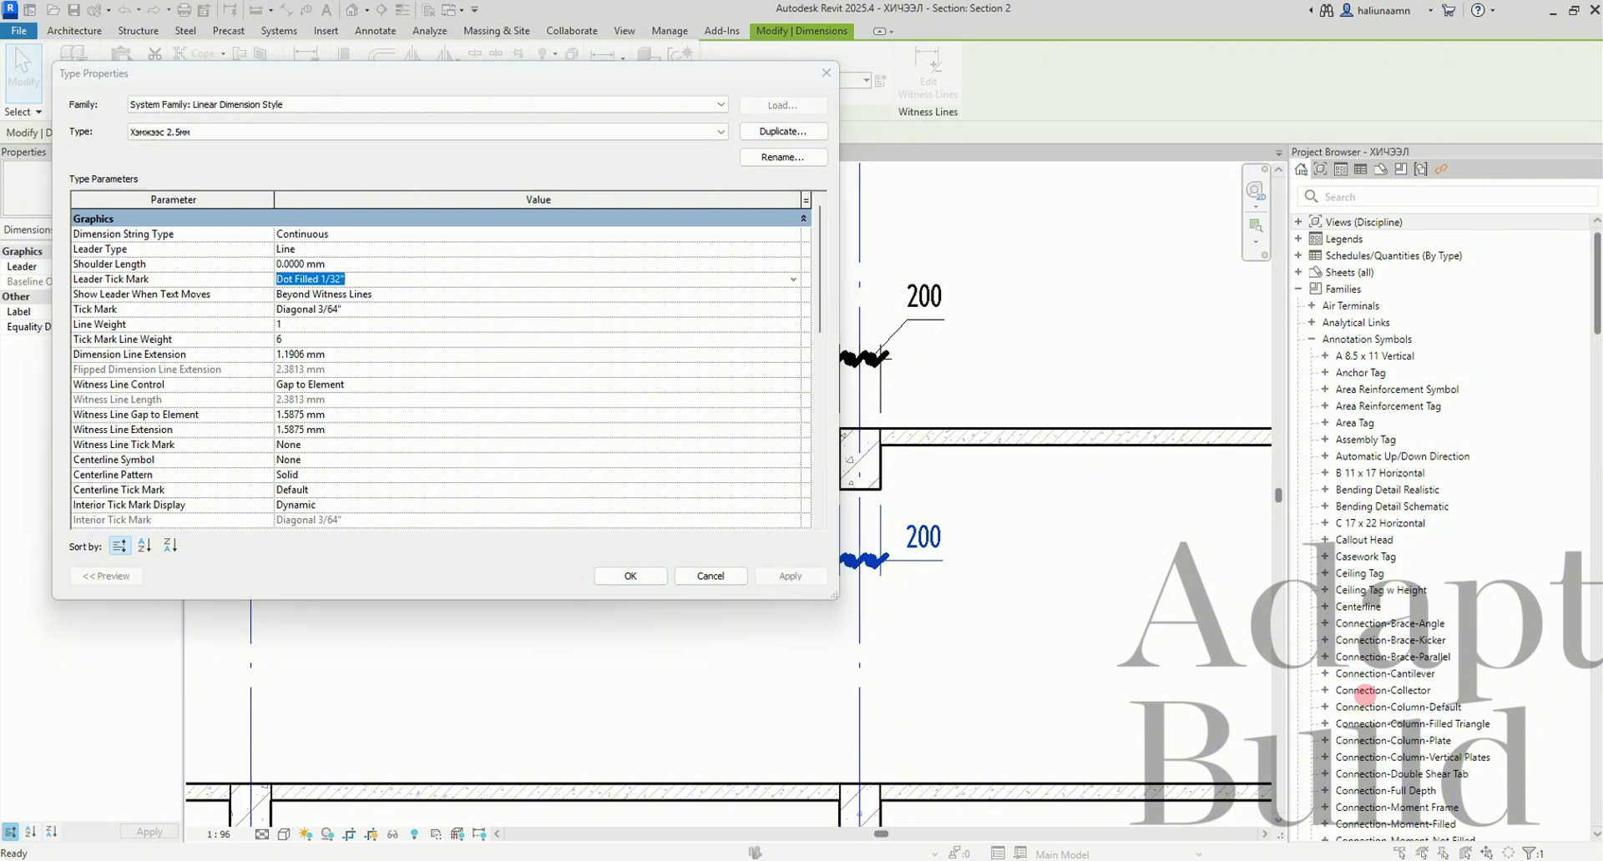
click(1047, 568)
scroll(865, 360, up, 5)
scroll(879, 365, down, 3)
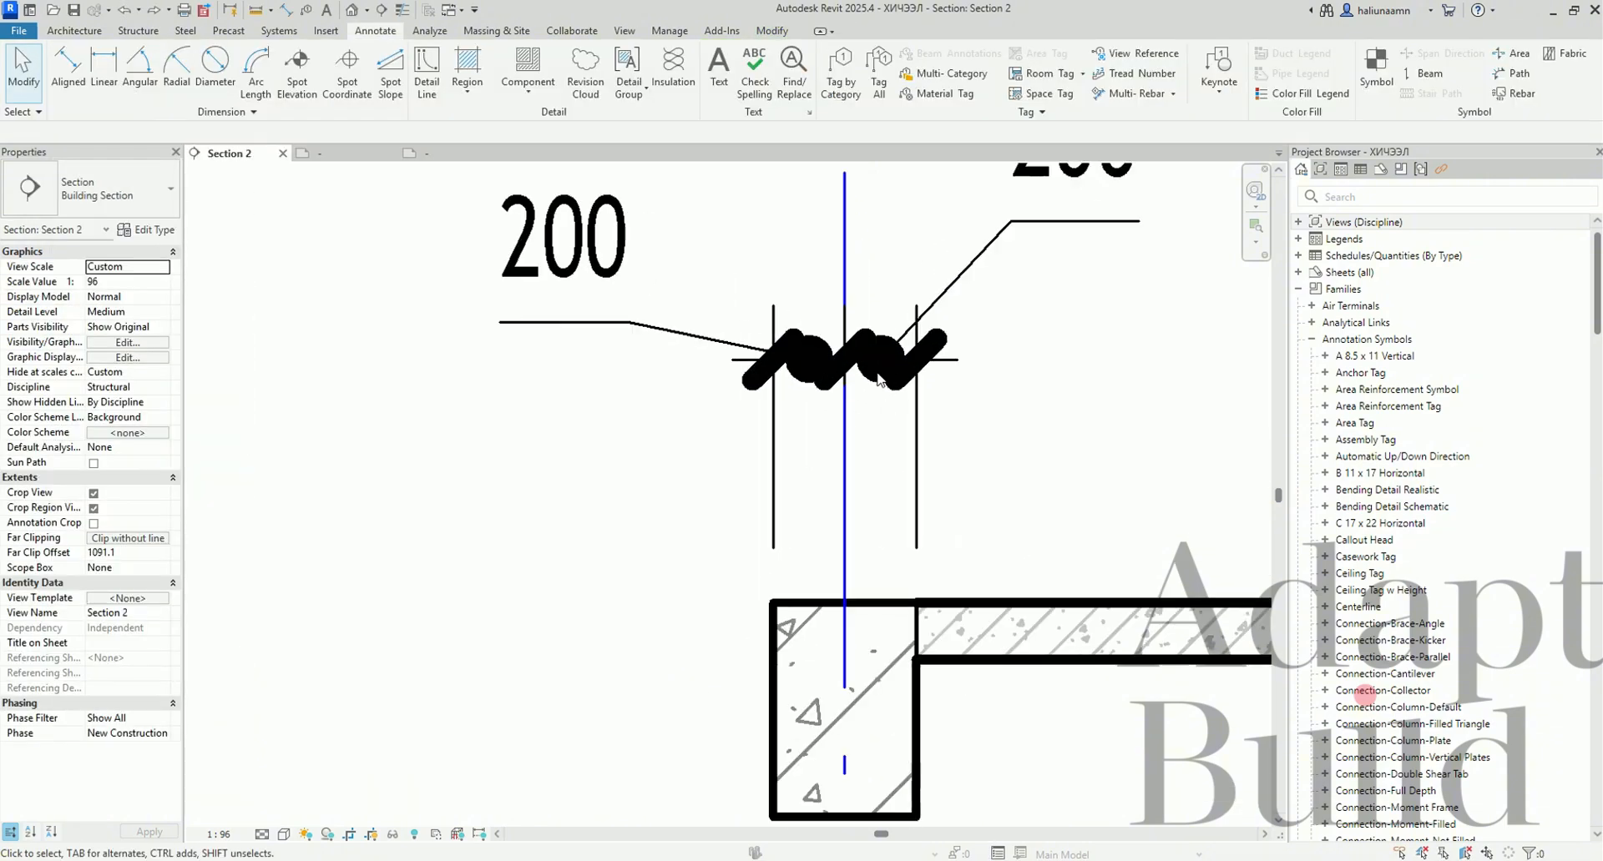
Set the Leader Tick Mark of dimension type "Хэмжээс 2.5мм" to None and apply it.
click(901, 384)
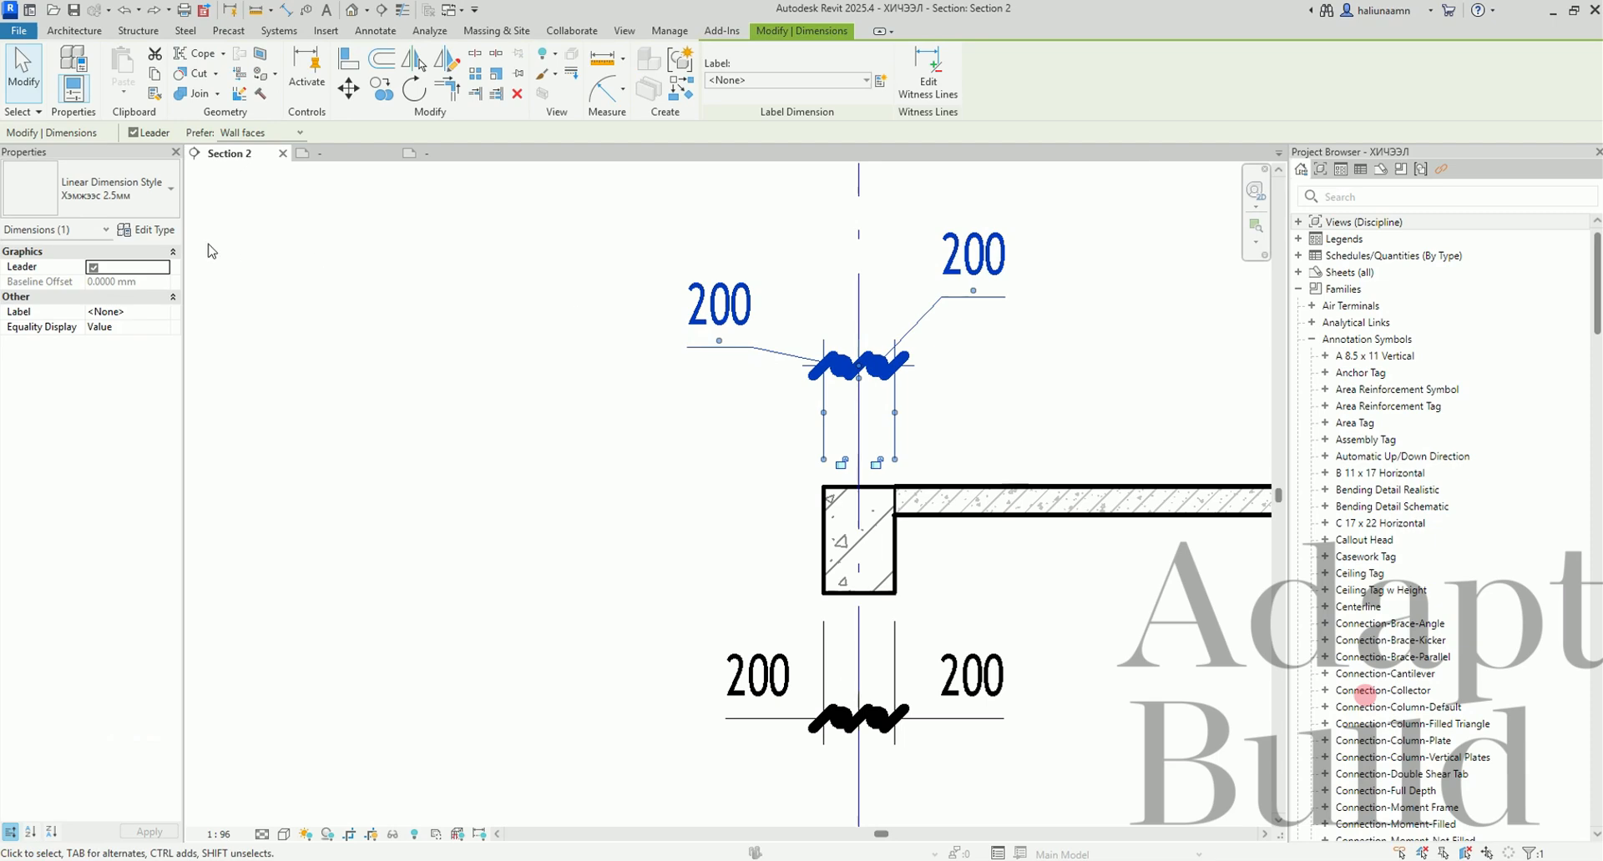
click(140, 230)
click(791, 284)
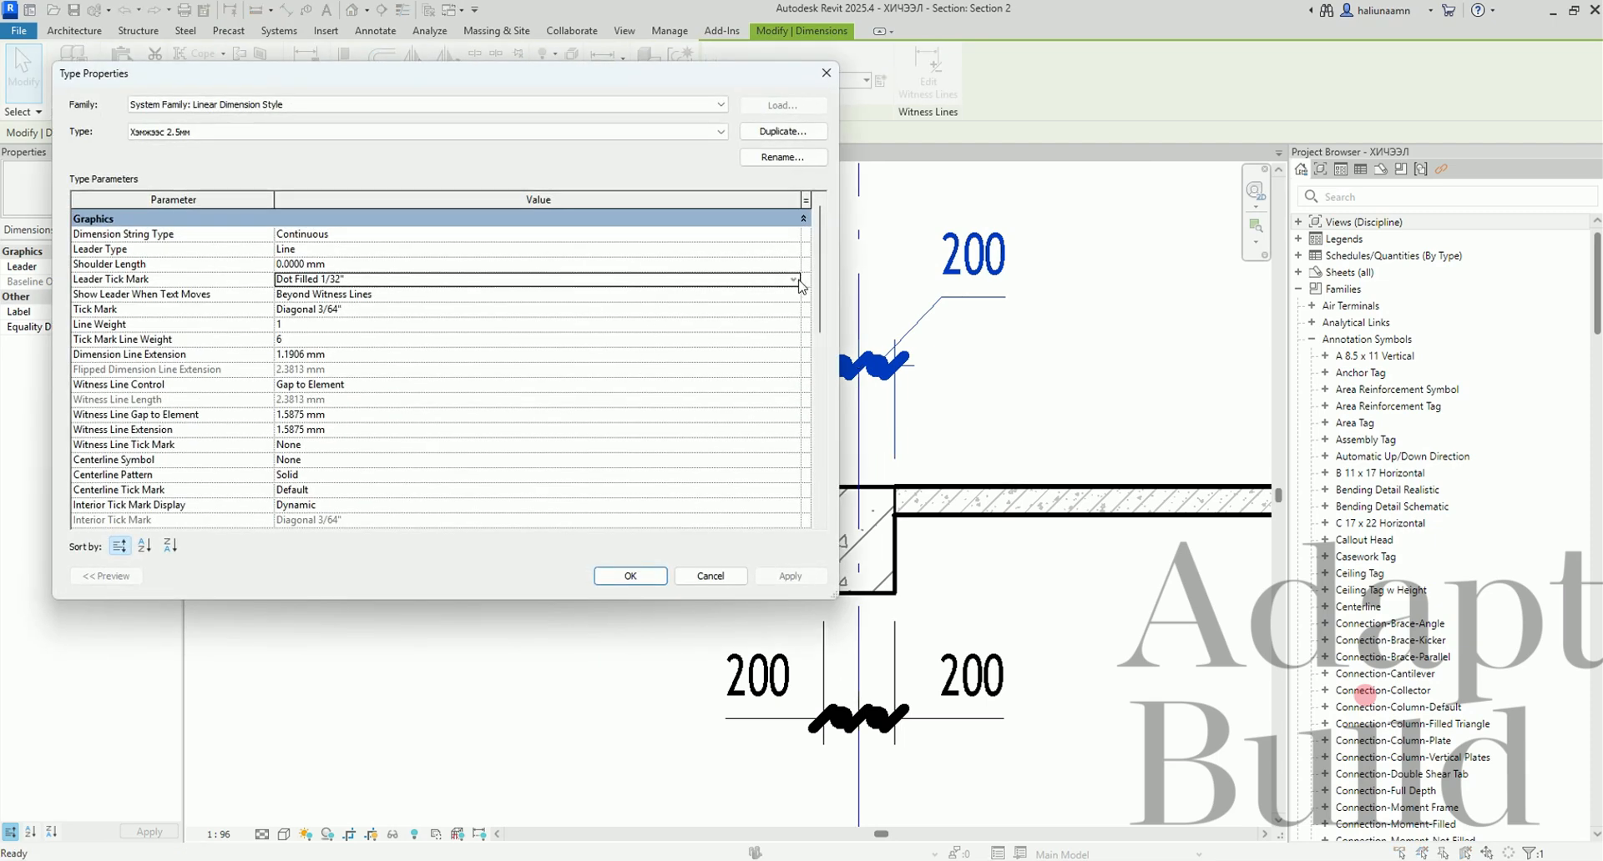
click(793, 279)
scroll(362, 342, up, 3)
click(307, 294)
click(790, 576)
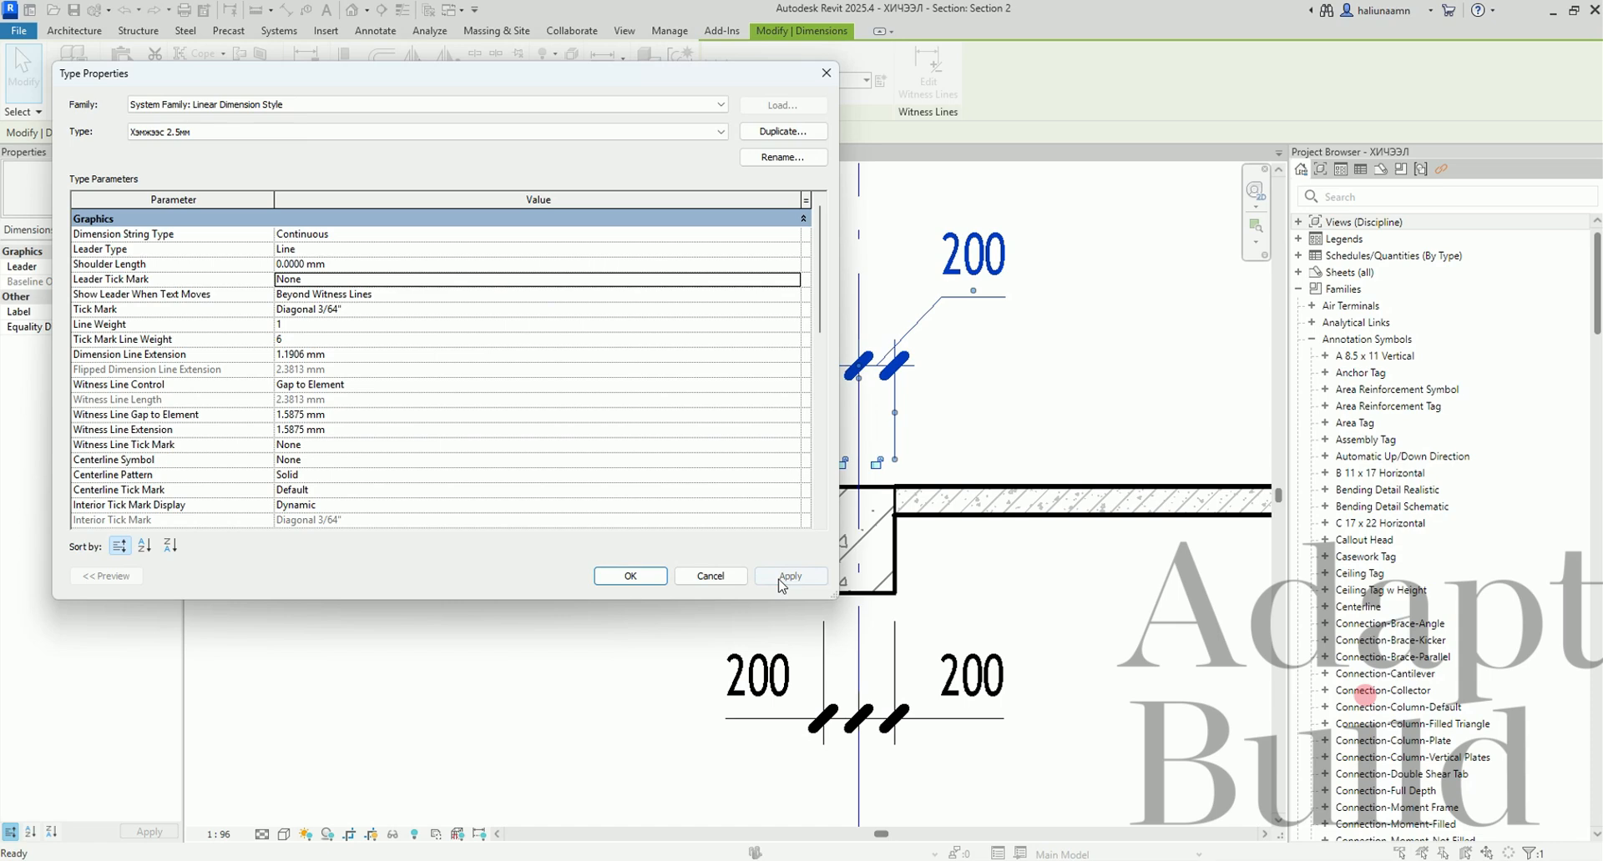
Check the Show Leader When Text Moves and Tick Mark options, keeping Beyond Witness Lines and Diagonal 3/64", and accept the type properties.
click(391, 292)
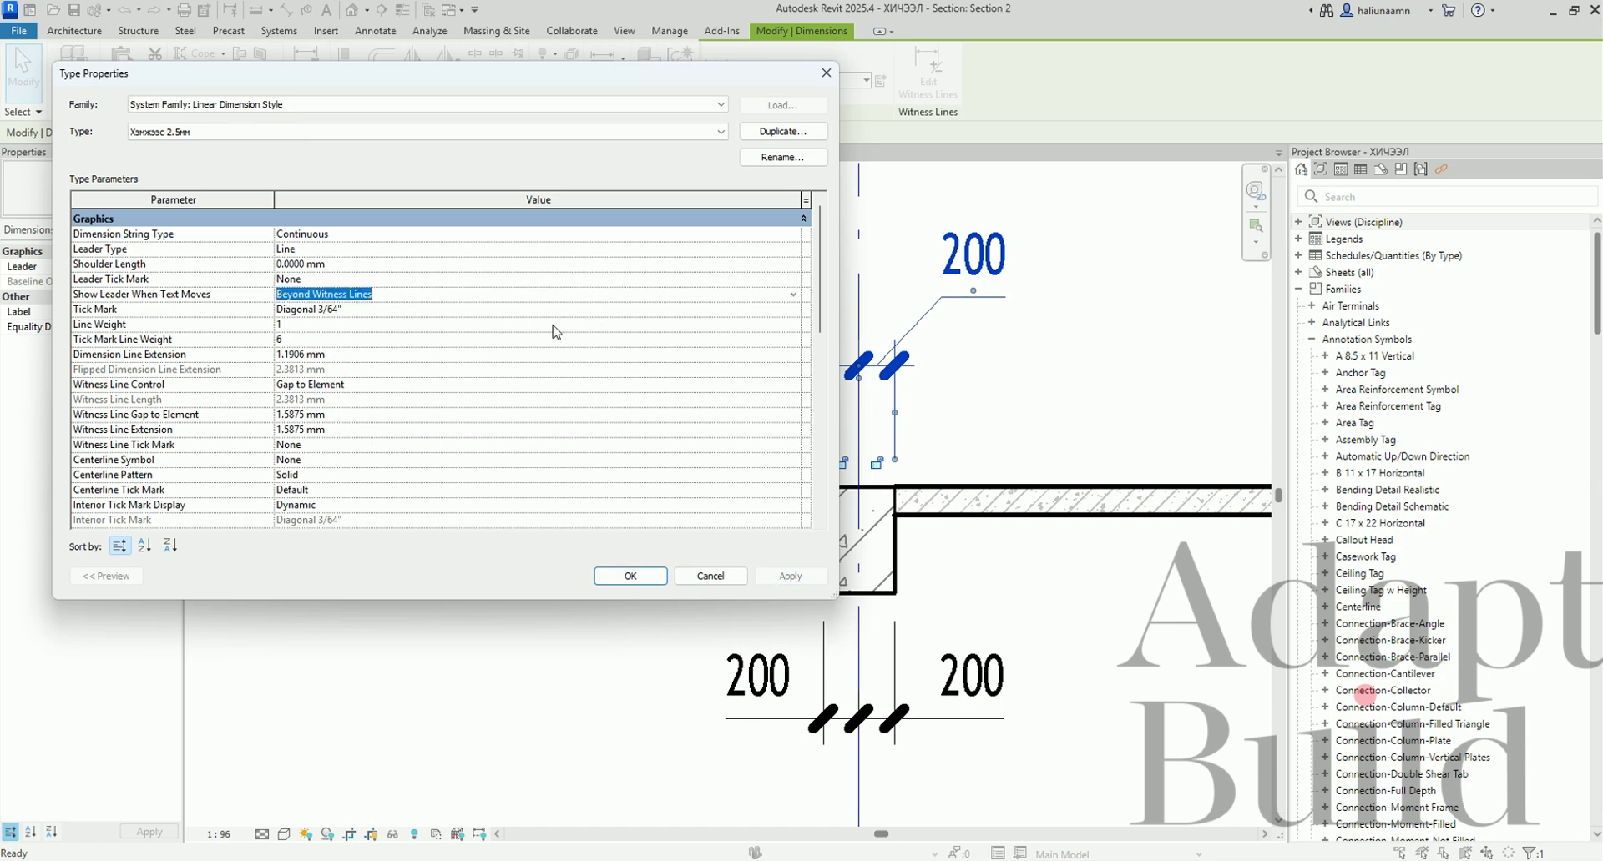
click(794, 312)
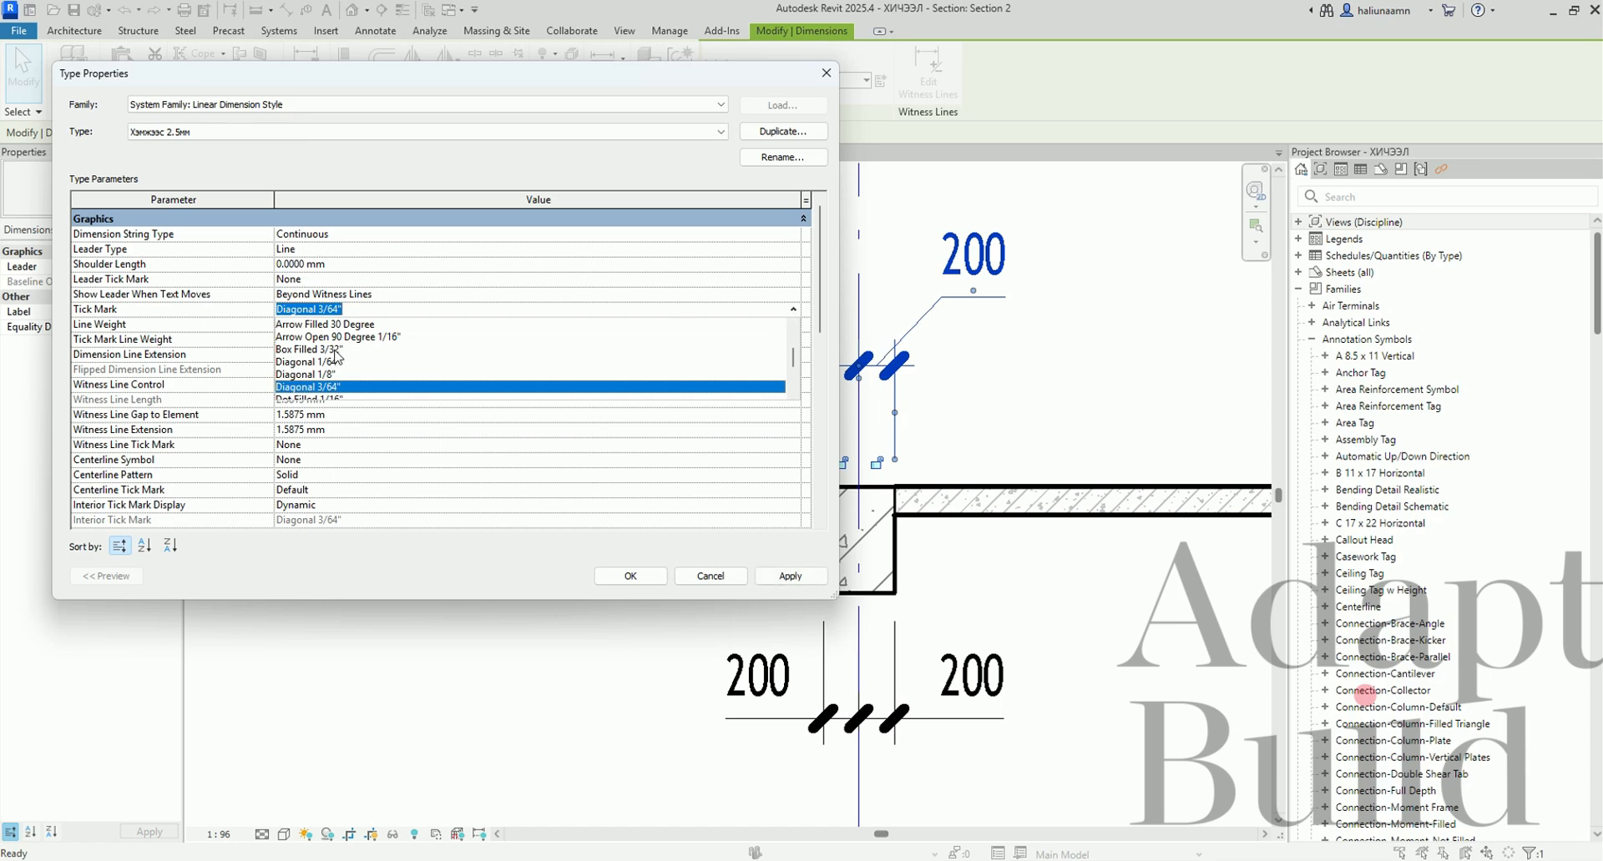
scroll(333, 382, down, 1)
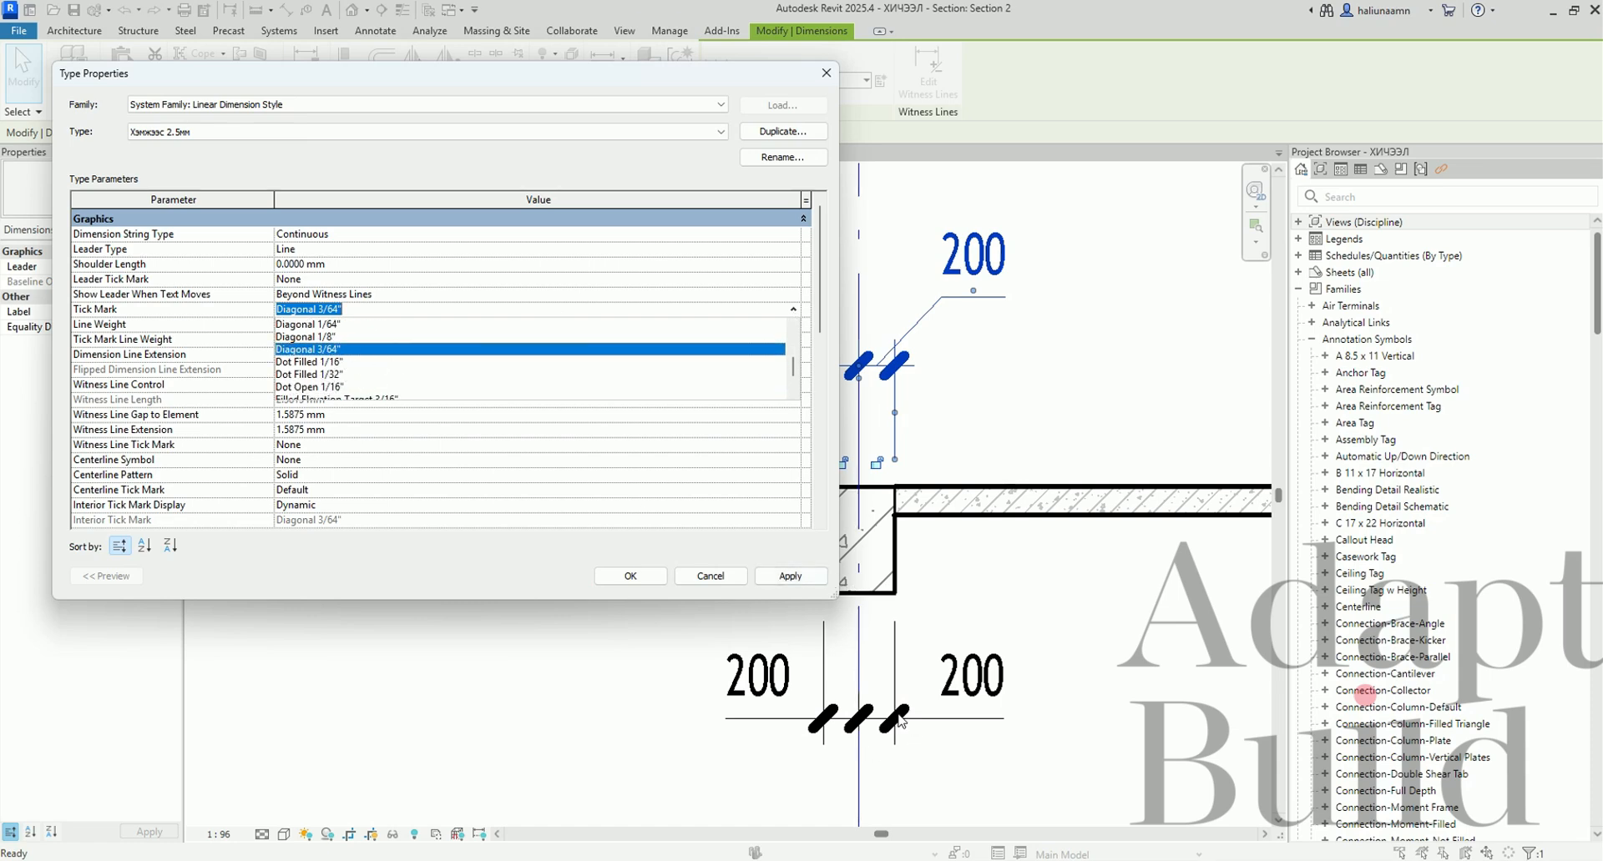
click(790, 576)
click(630, 575)
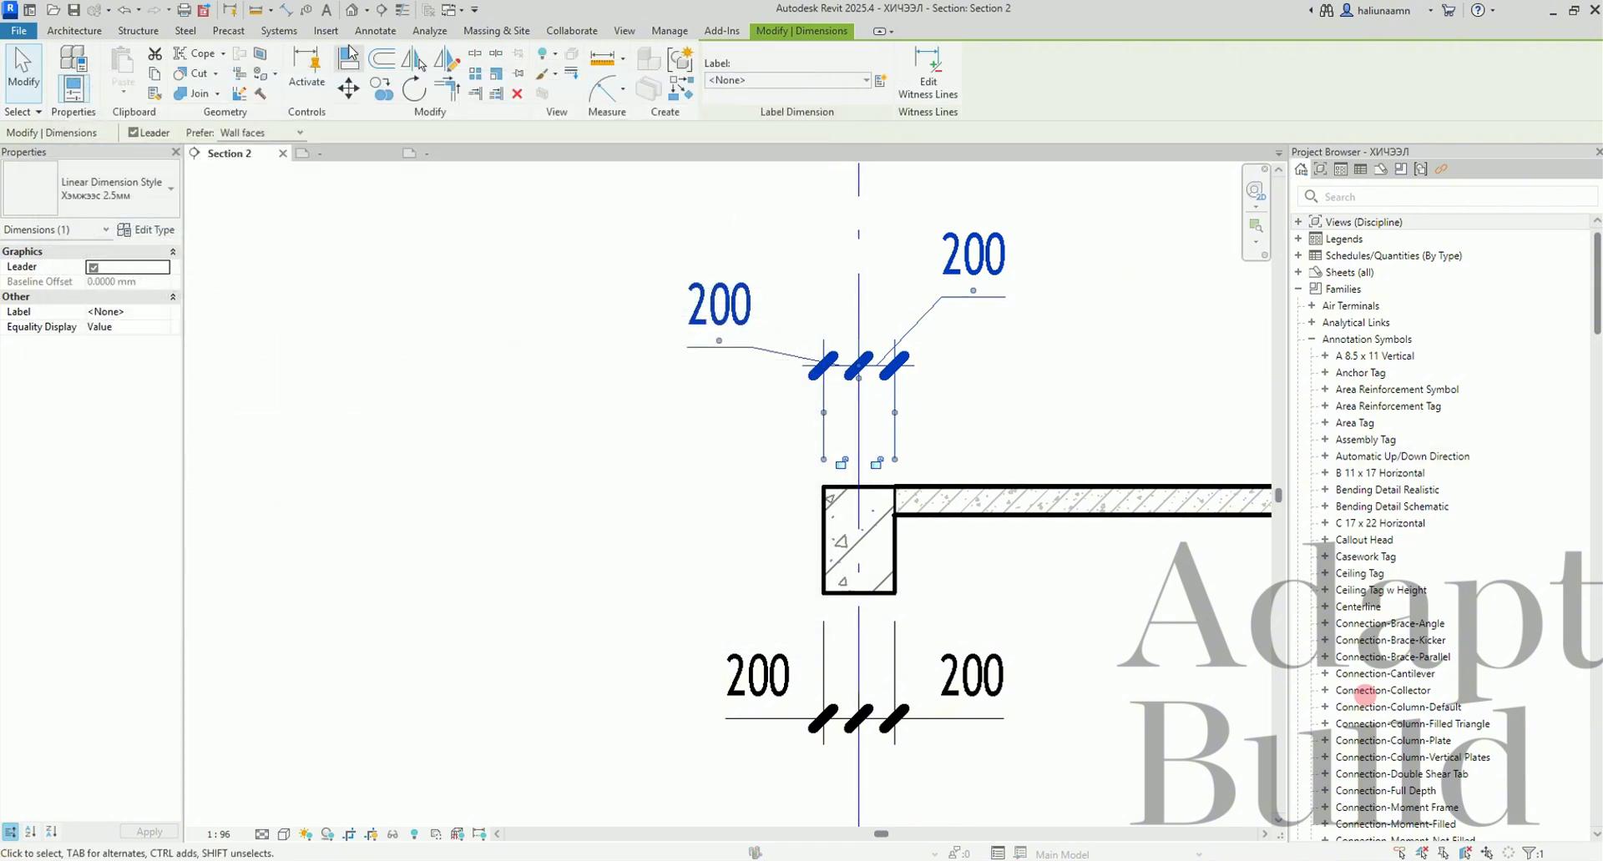
Open the project's arrowhead type properties from the additional annotation settings and select the type Diagonal 1/8".
click(667, 31)
click(709, 84)
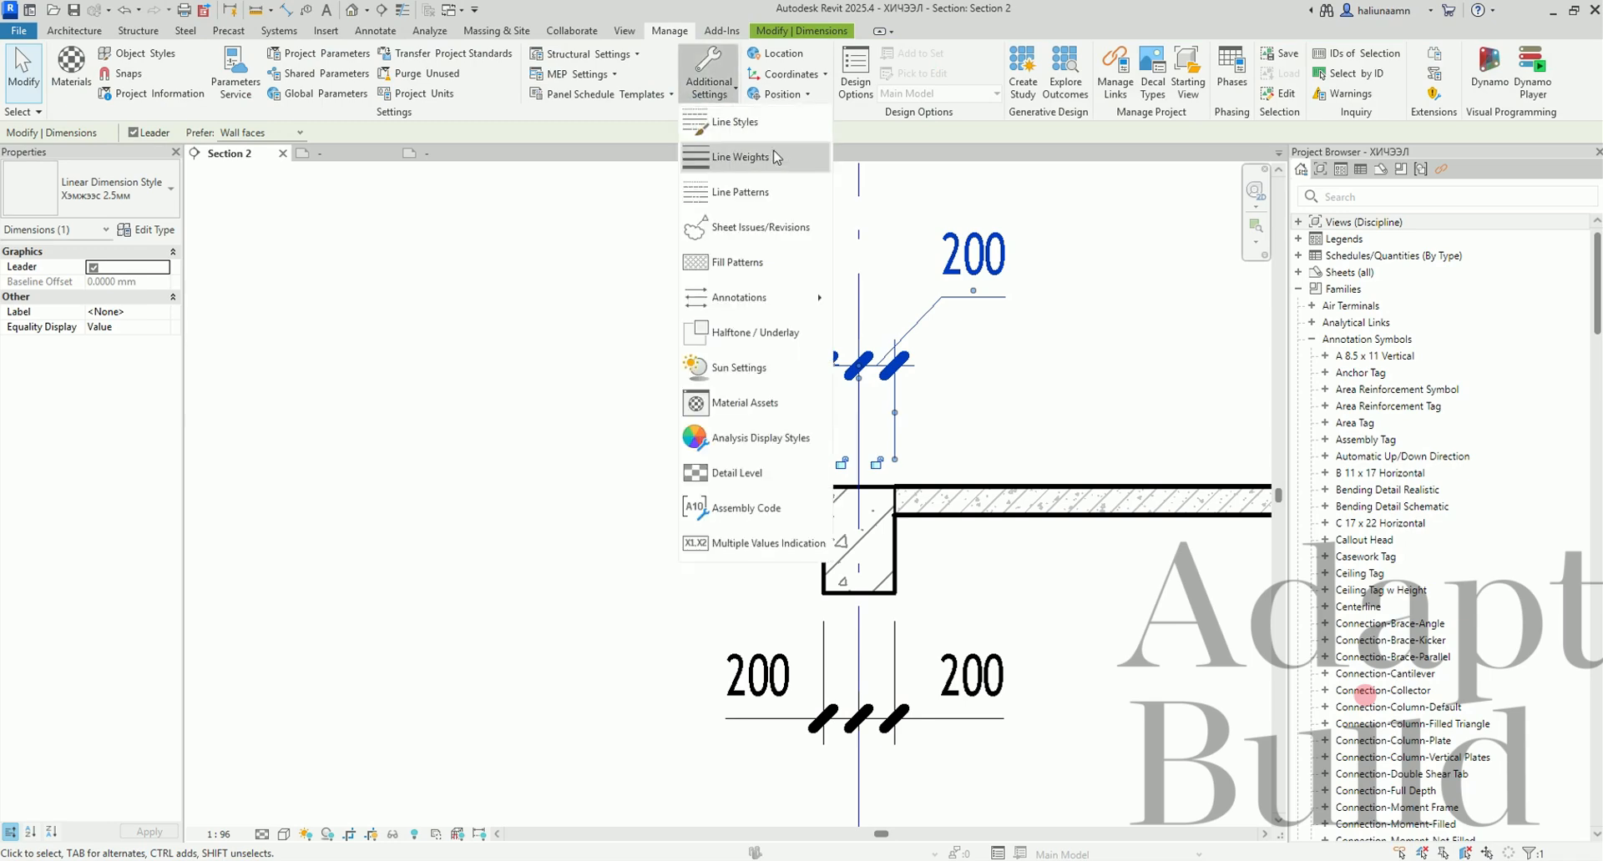
key(Escape)
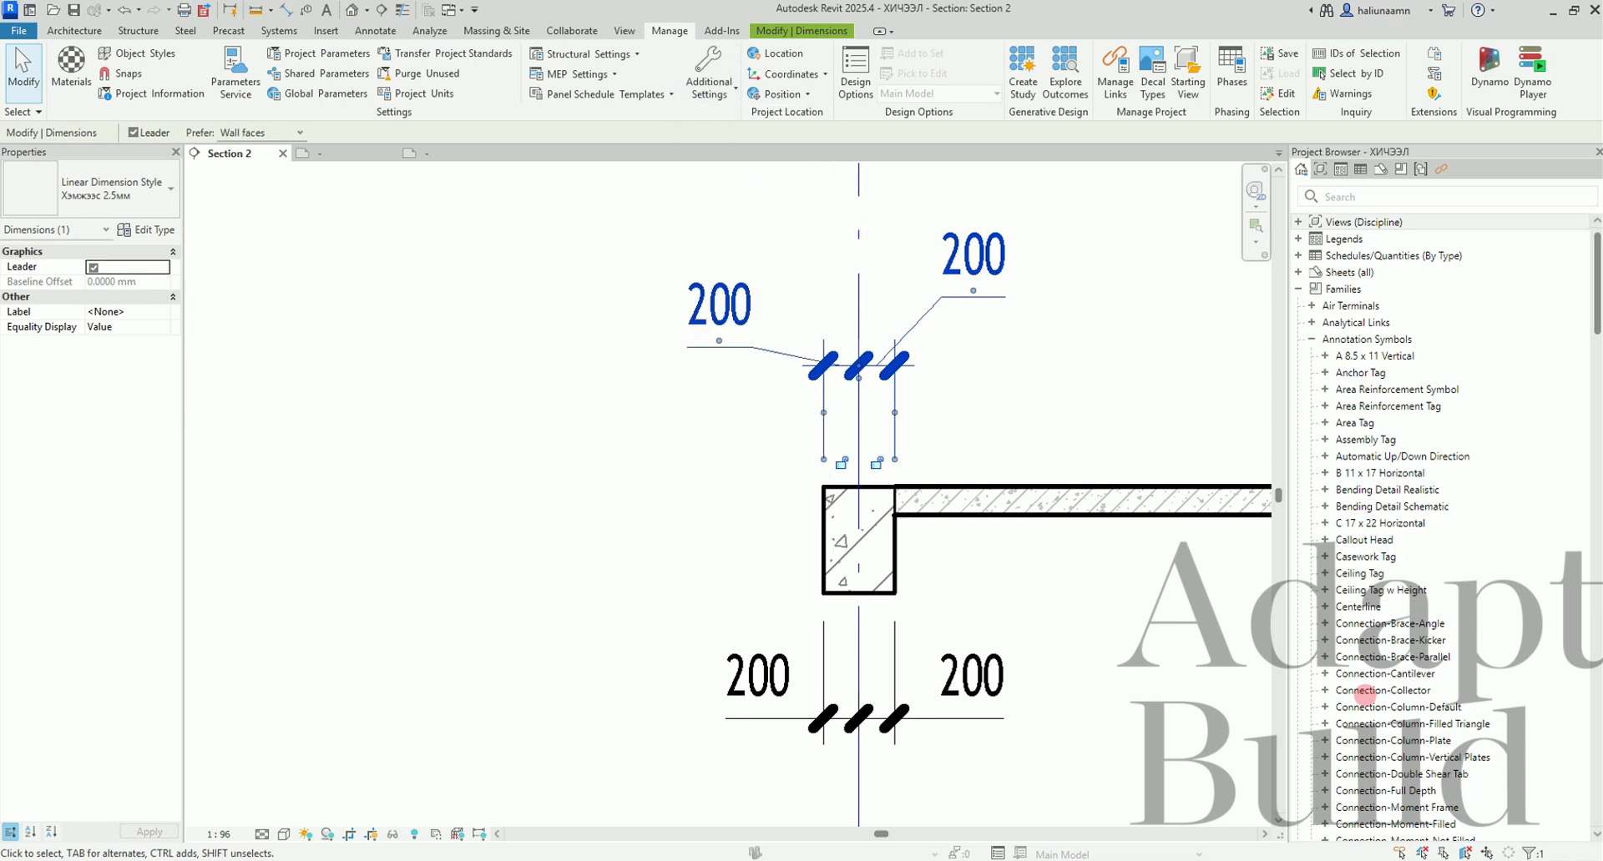
click(709, 83)
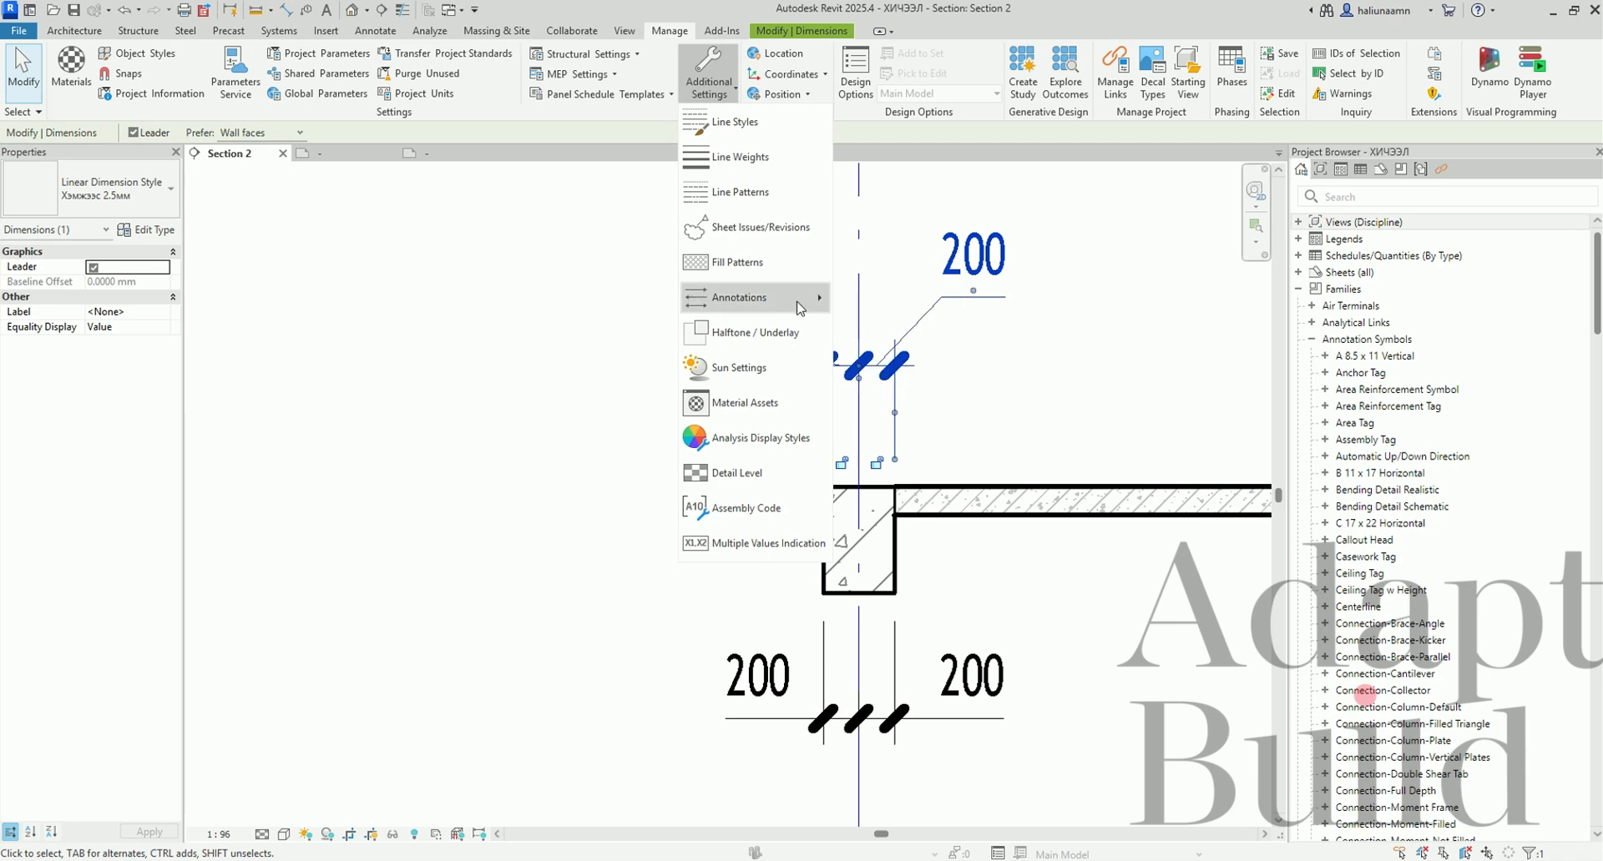
mouse_move(800, 307)
click(873, 300)
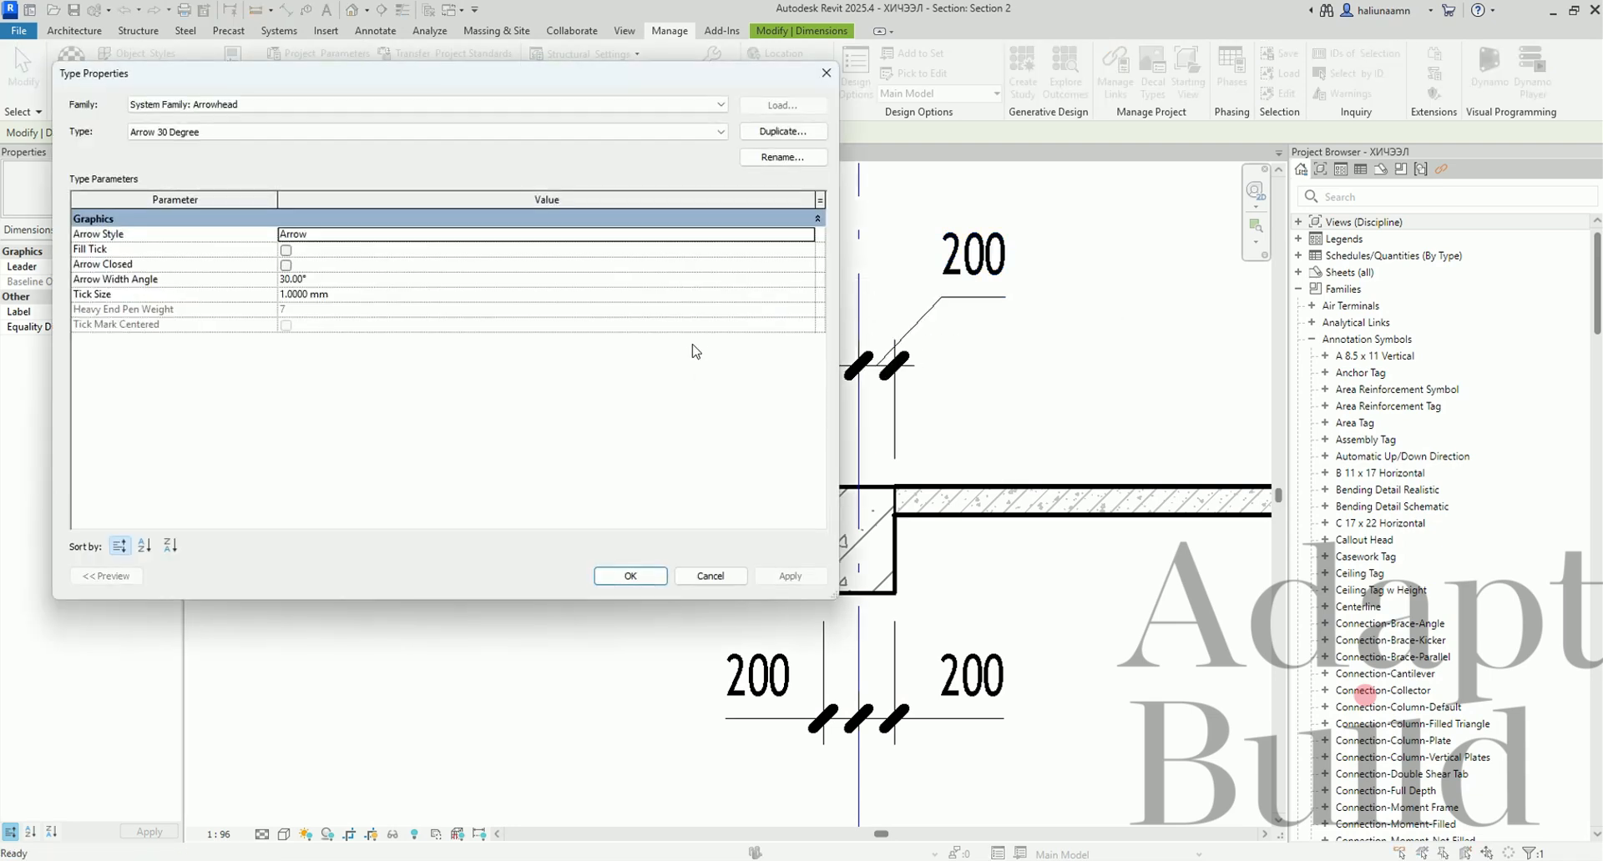
click(339, 132)
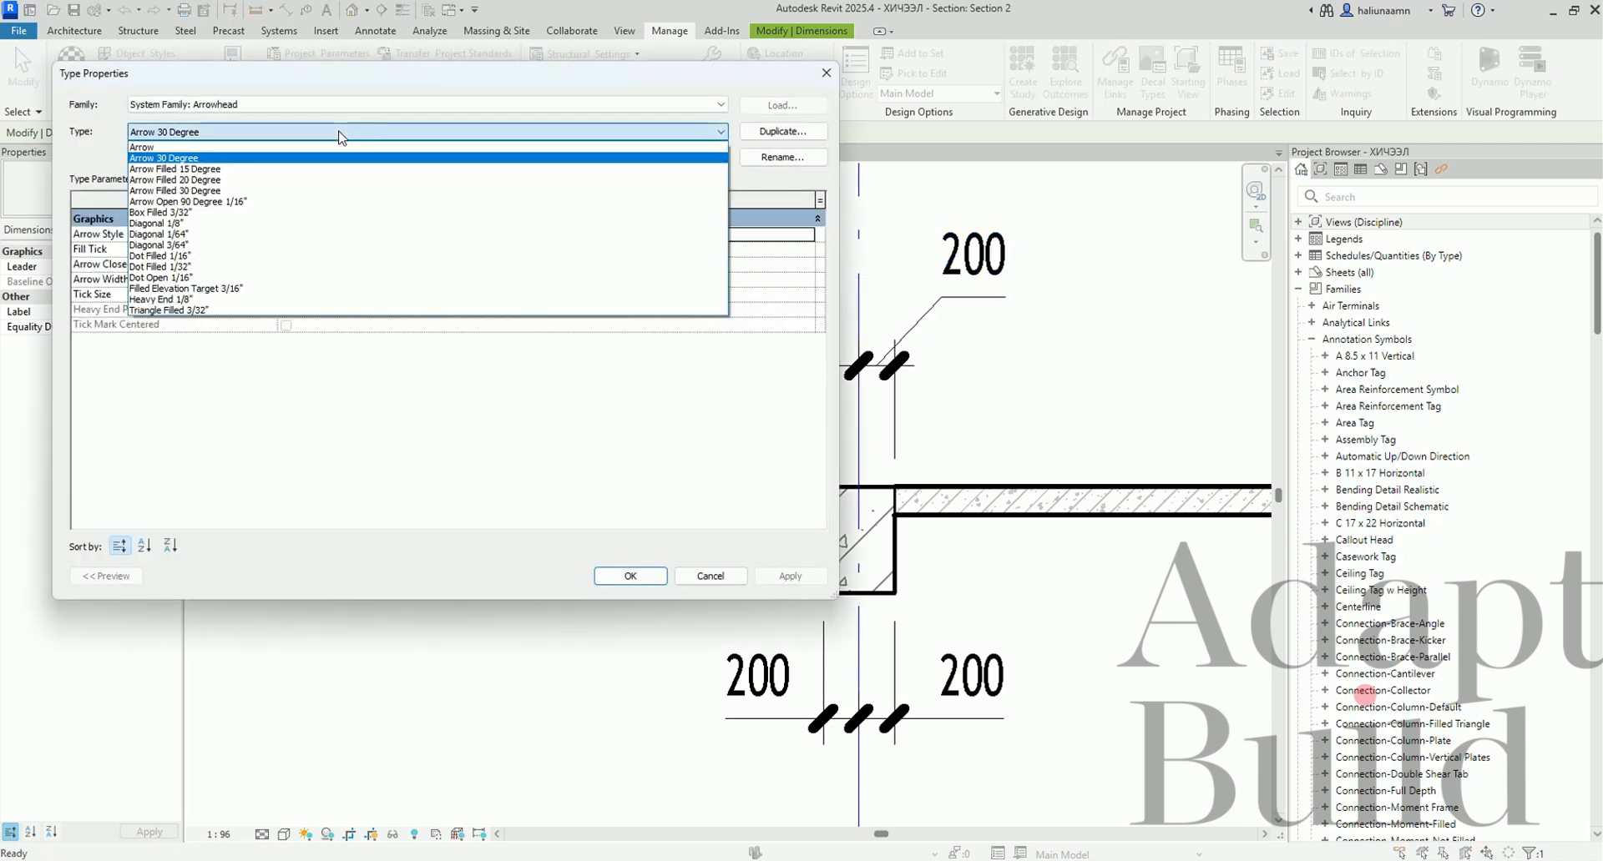
click(224, 222)
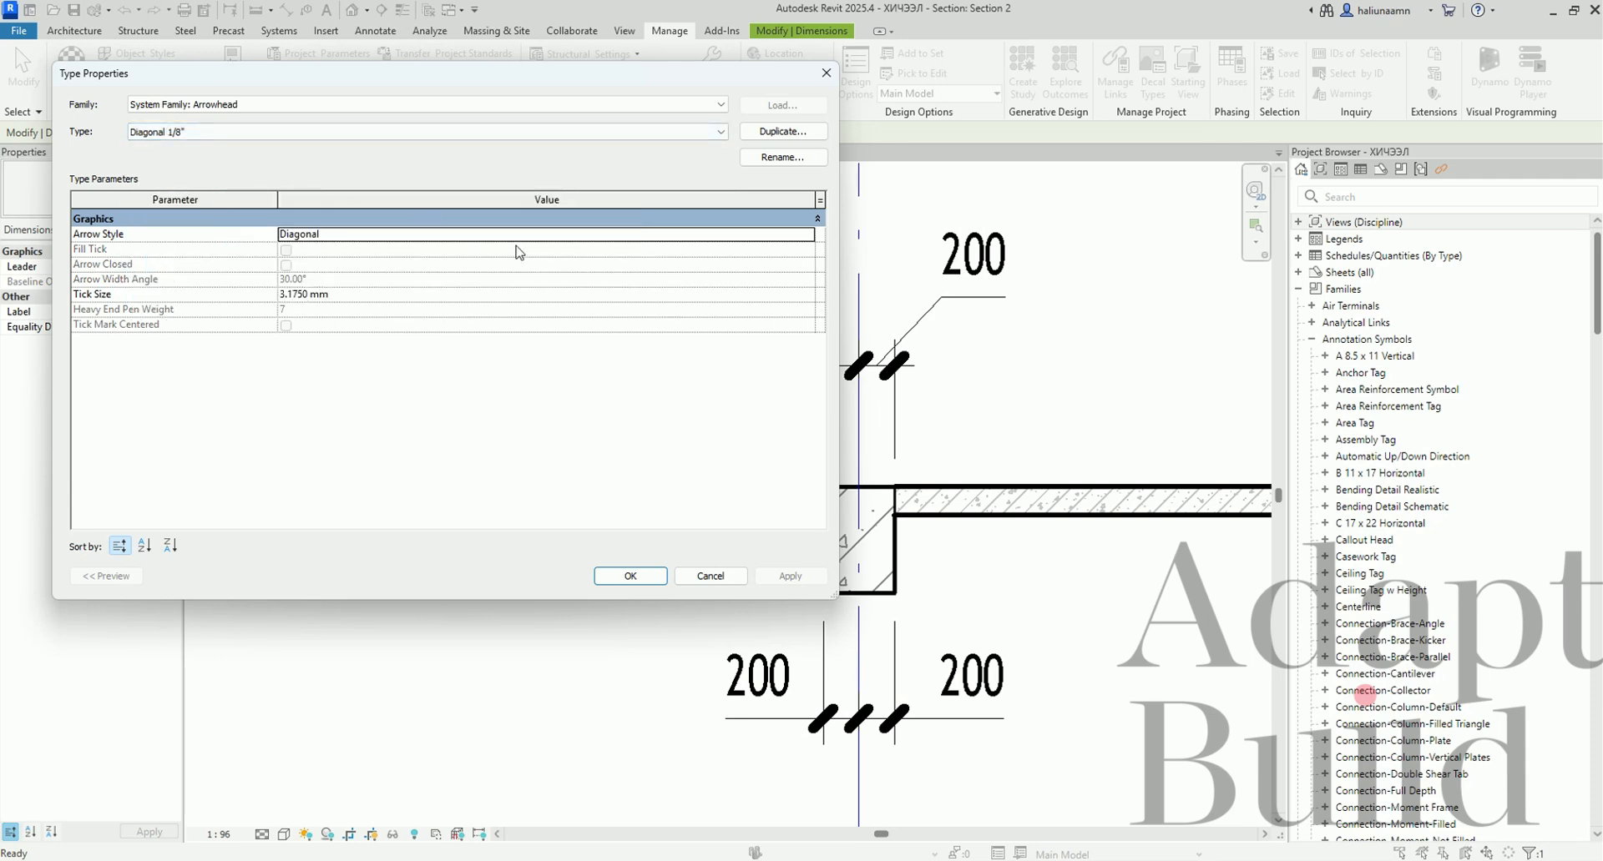
Rename the Diagonal 1/8" arrowhead type as "Diagonal 1.5".
click(783, 157)
click(841, 482)
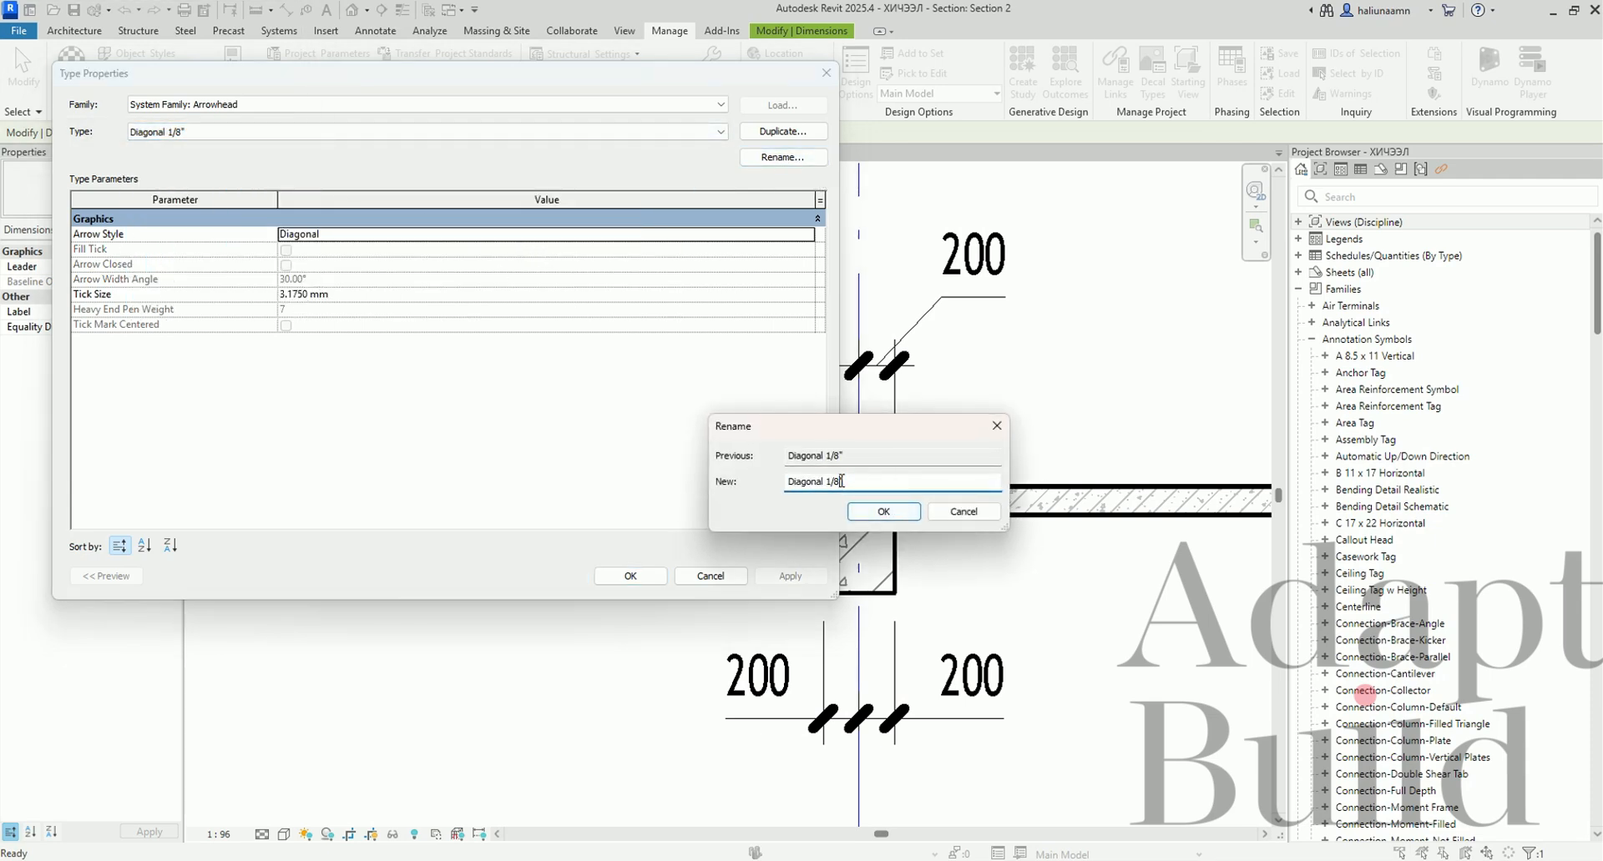
drag(846, 481, 825, 485)
click(881, 510)
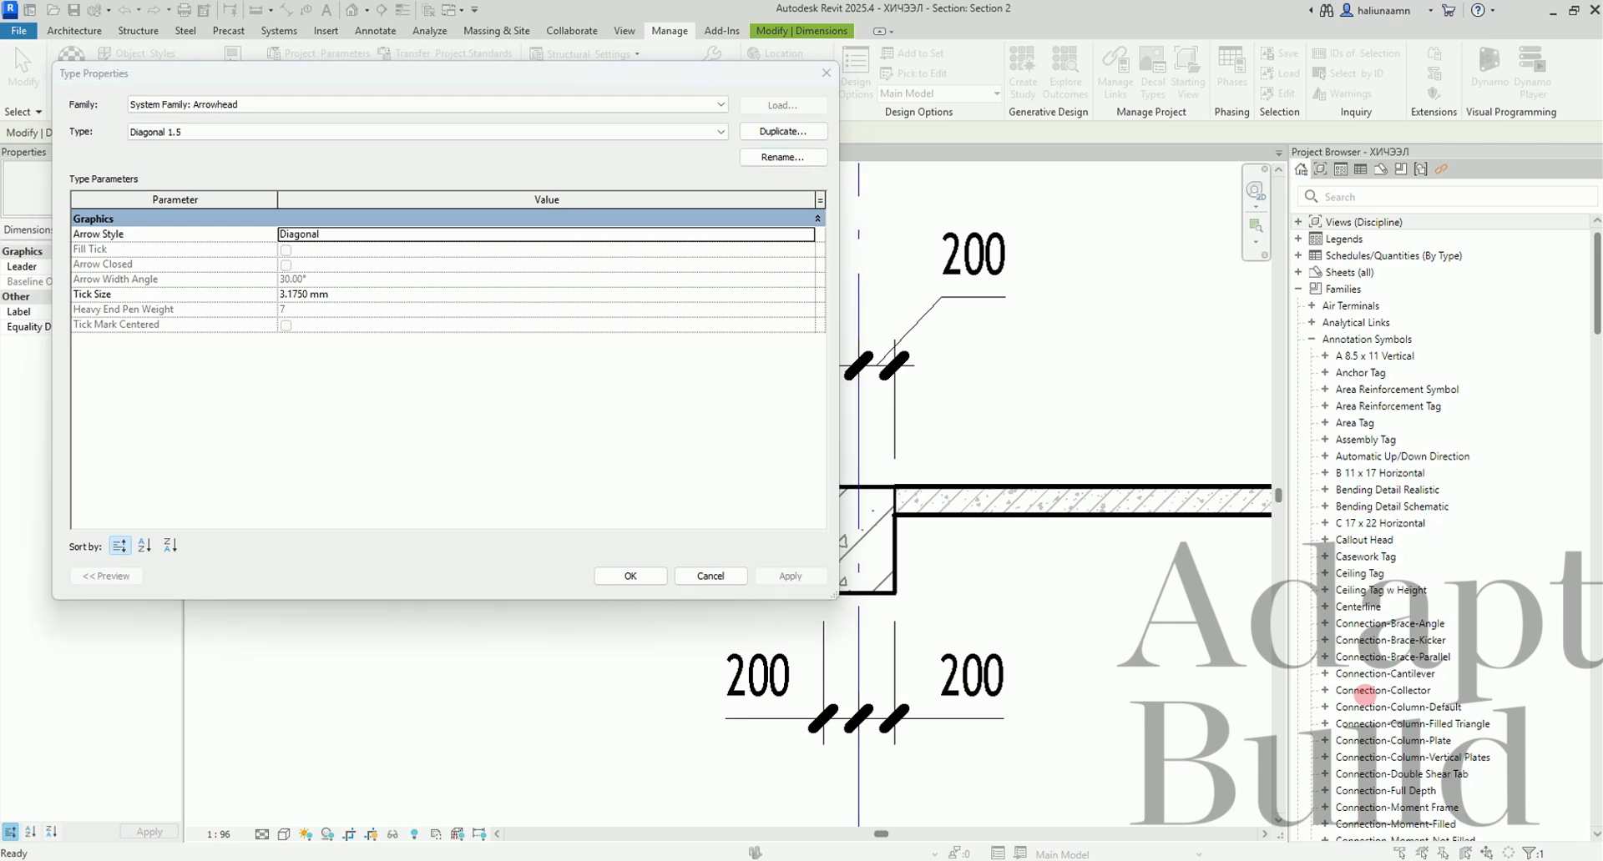
Set the Tick Size of the Diagonal 1.5 arrowhead type to 1.5 mm and accept its type properties.
click(368, 295)
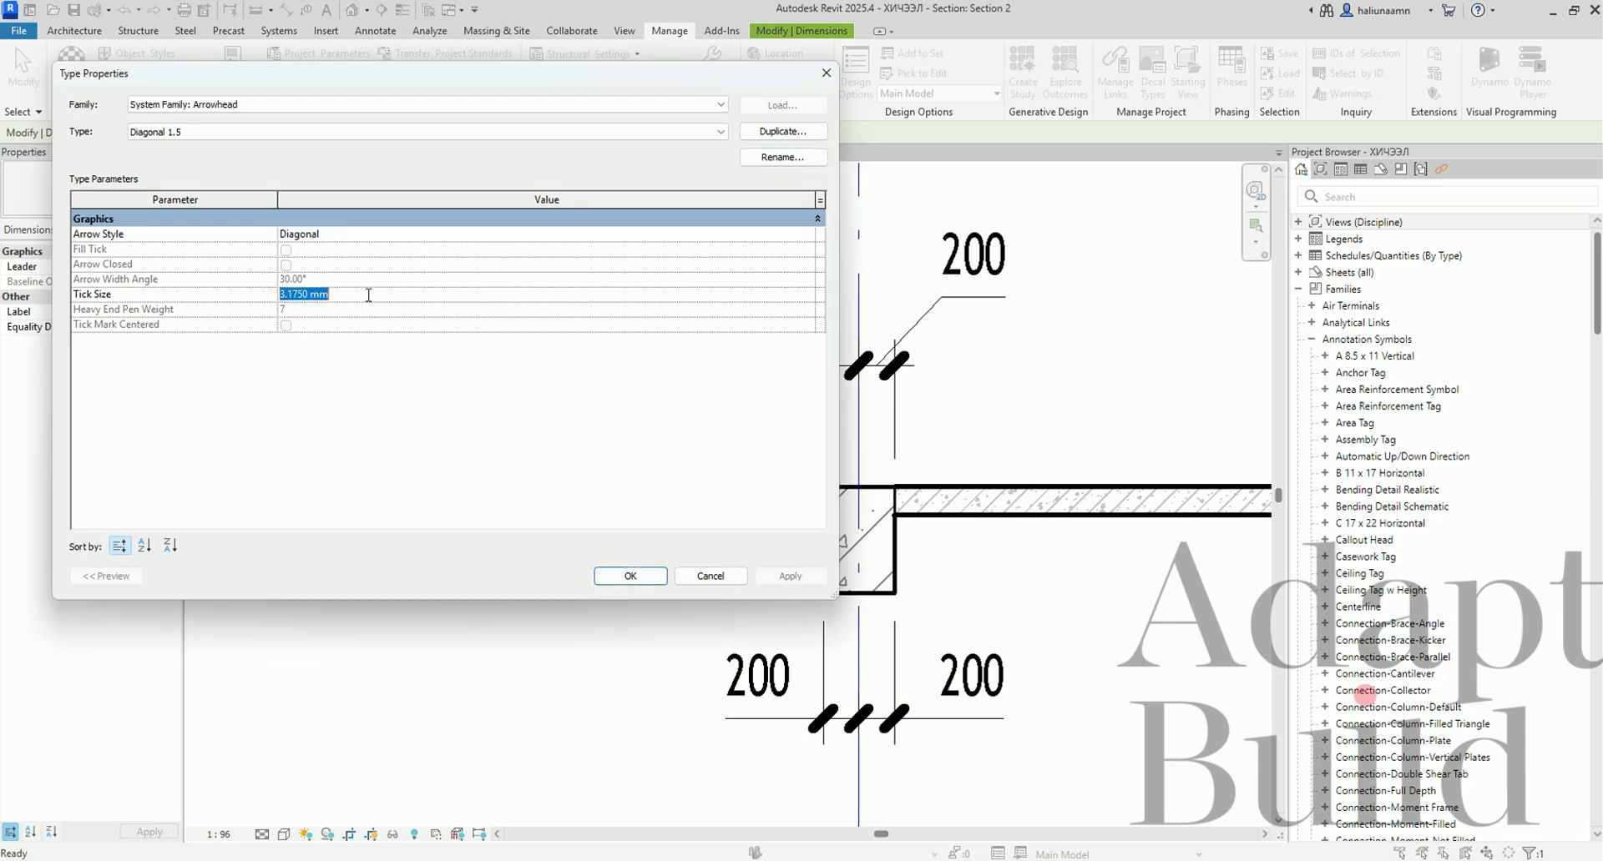
text(1.5)
click(789, 576)
click(633, 577)
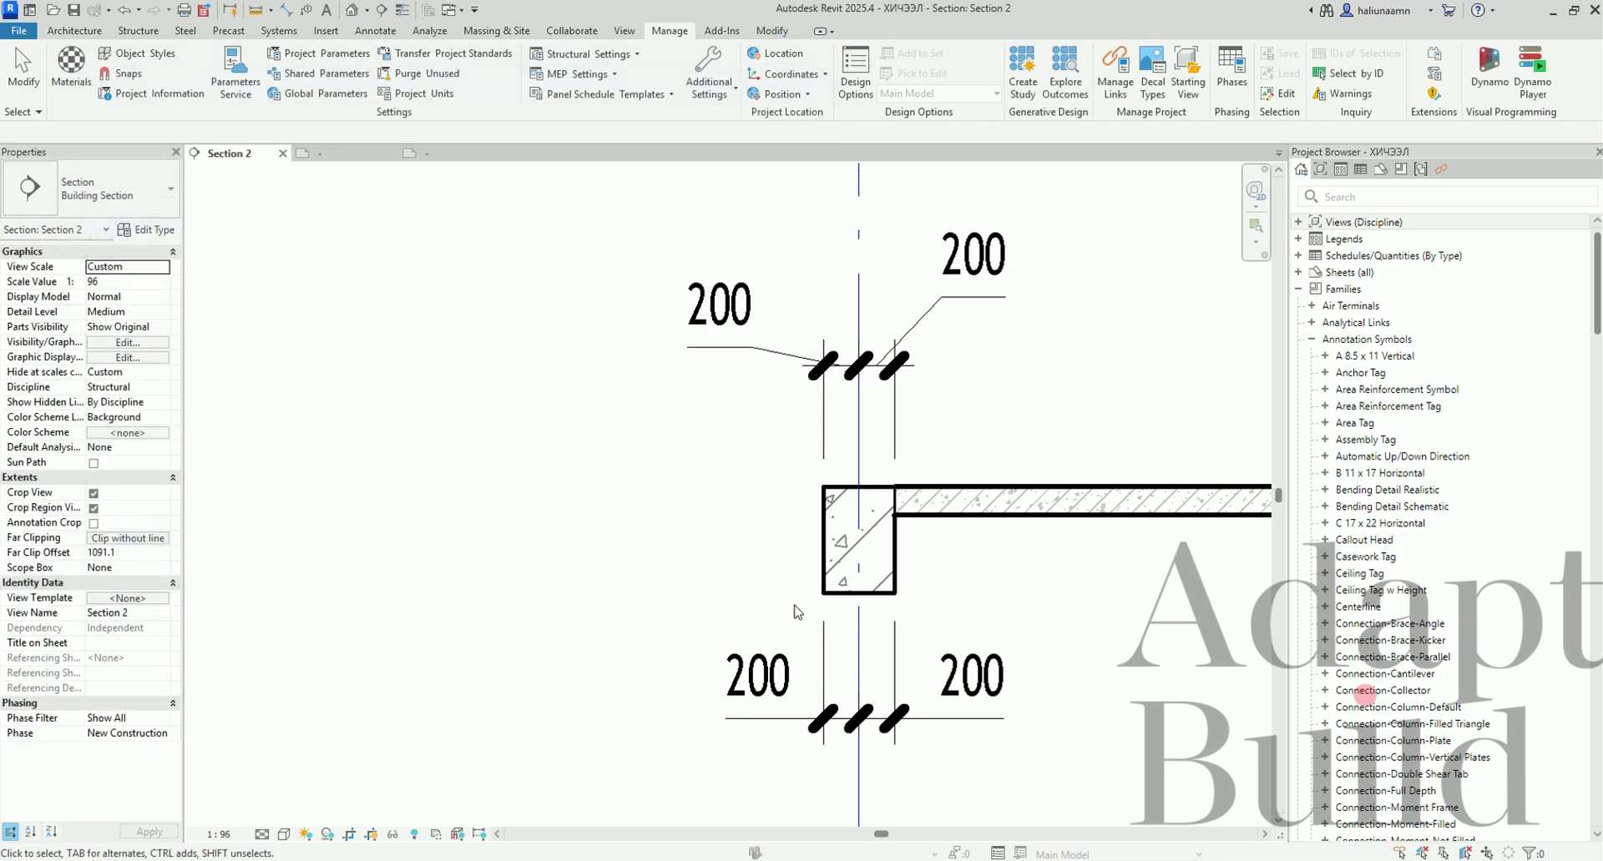
Set the Tick Mark of the lower dimension's type "Хэмжээс 2.5мм" to Diagonal 1.5 and apply it.
click(818, 706)
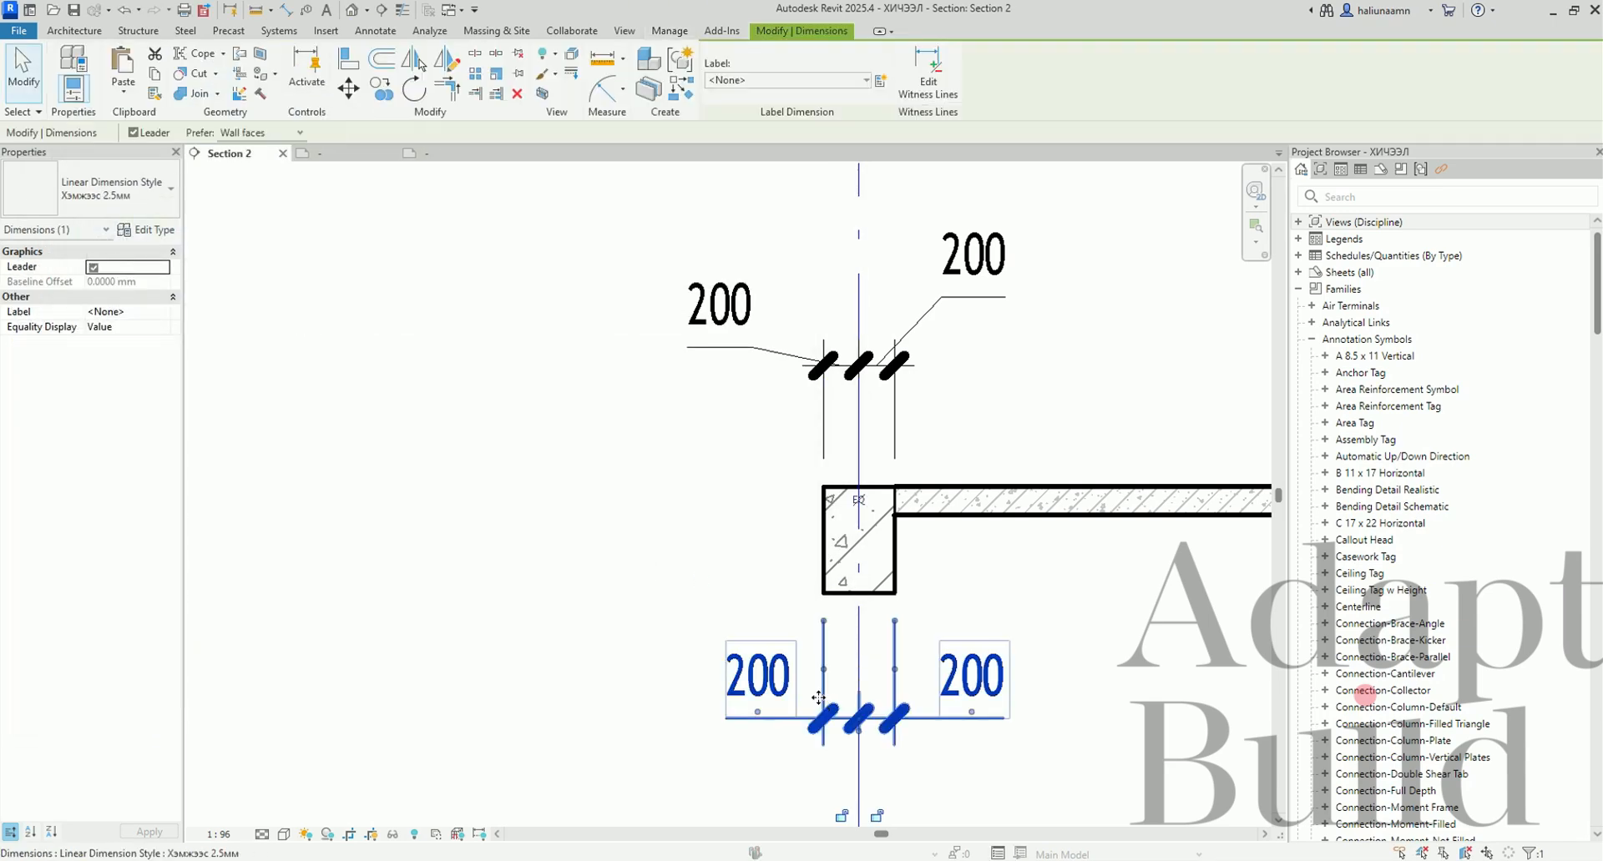
click(167, 236)
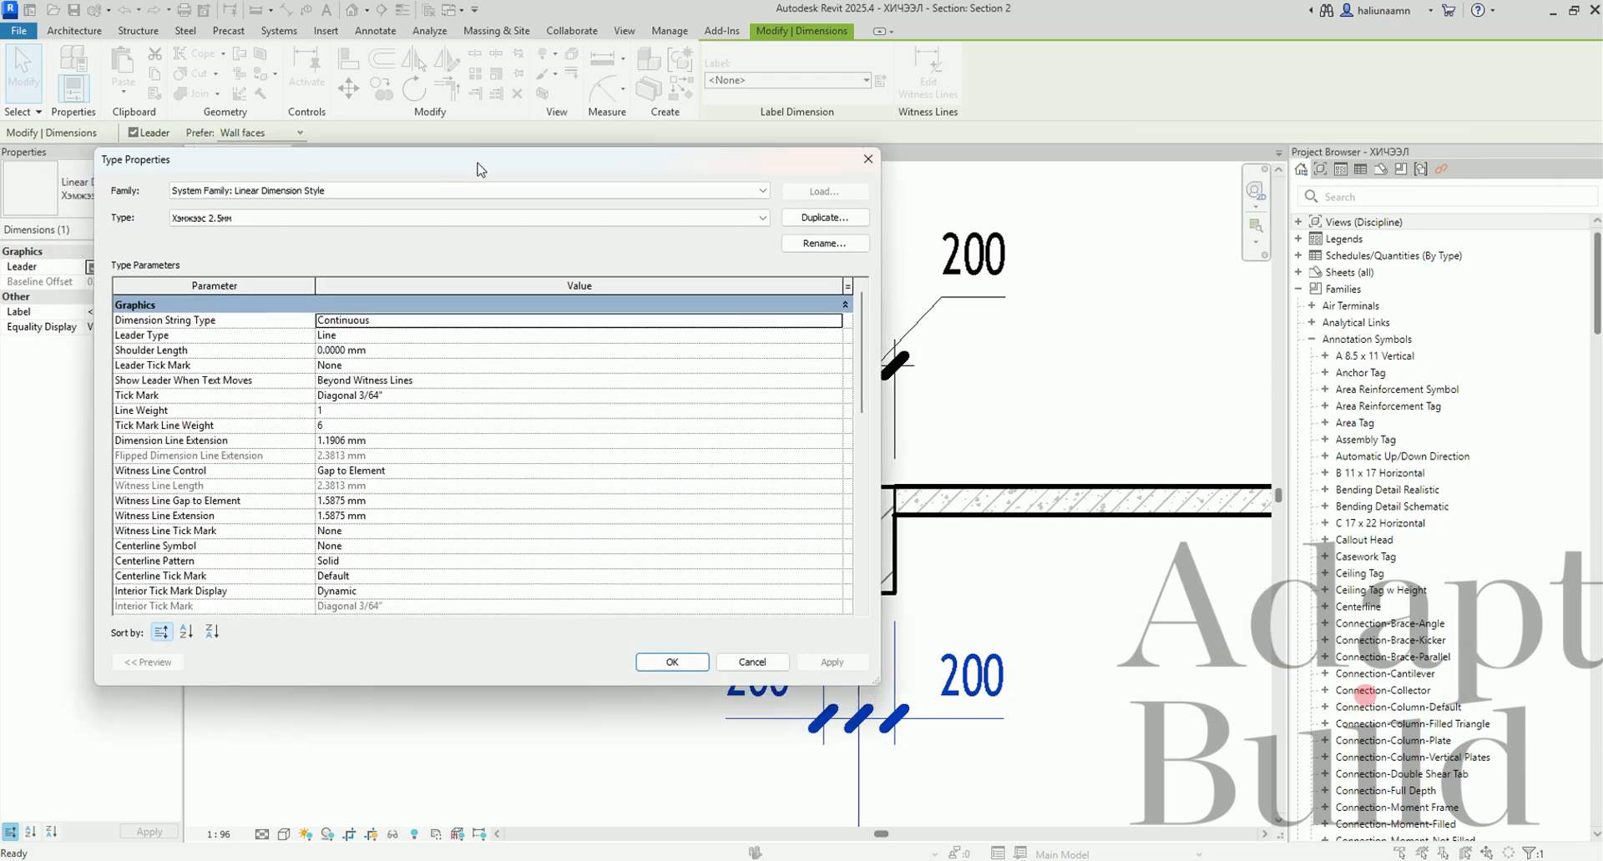
click(649, 382)
click(833, 381)
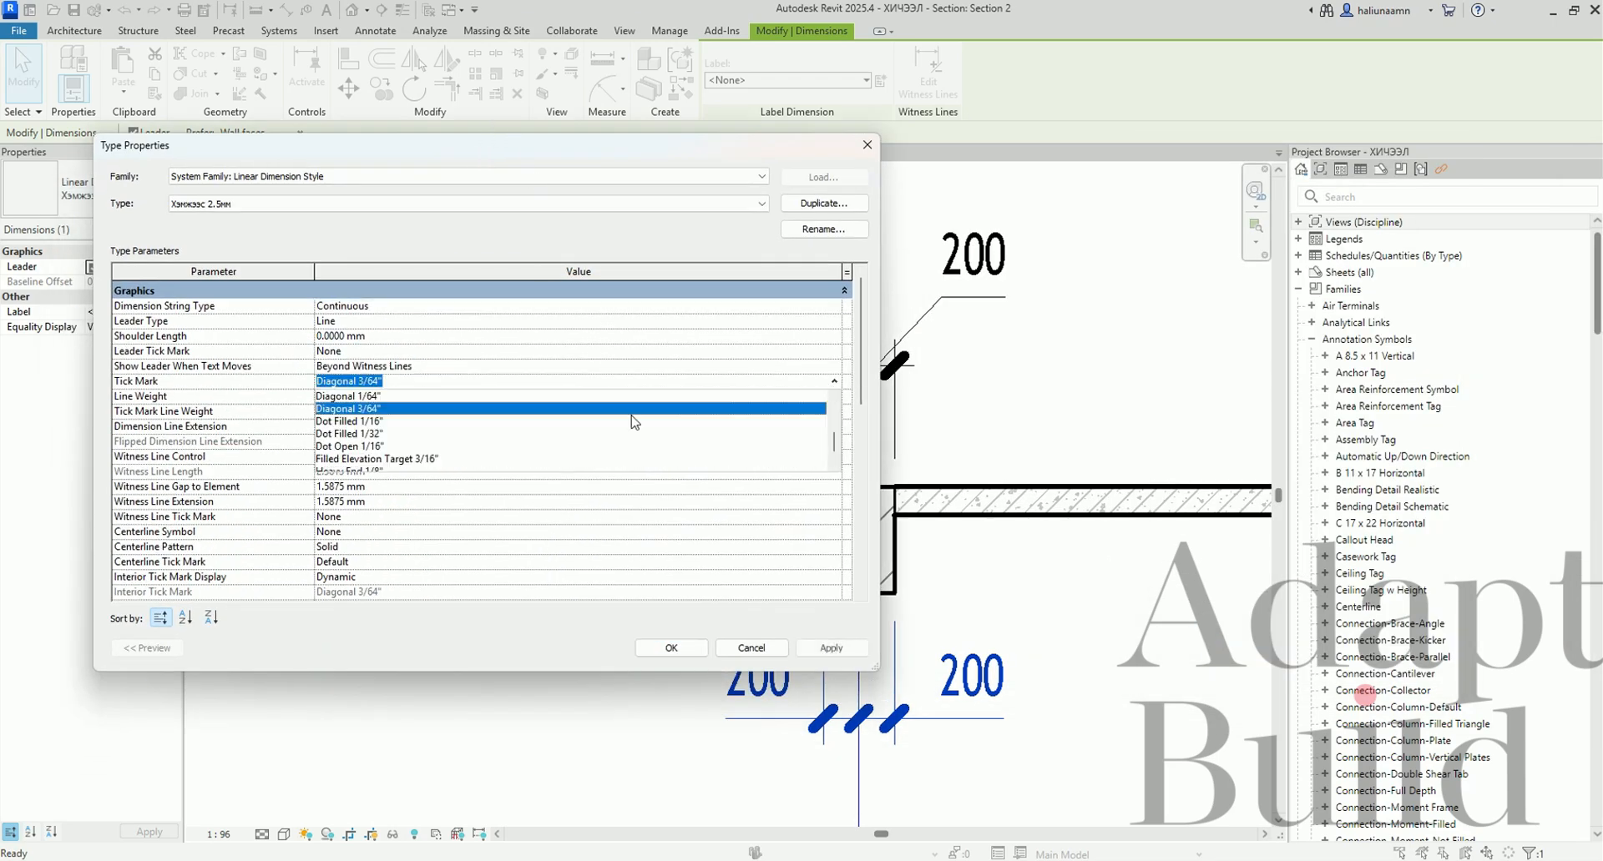
scroll(334, 442, up, 5)
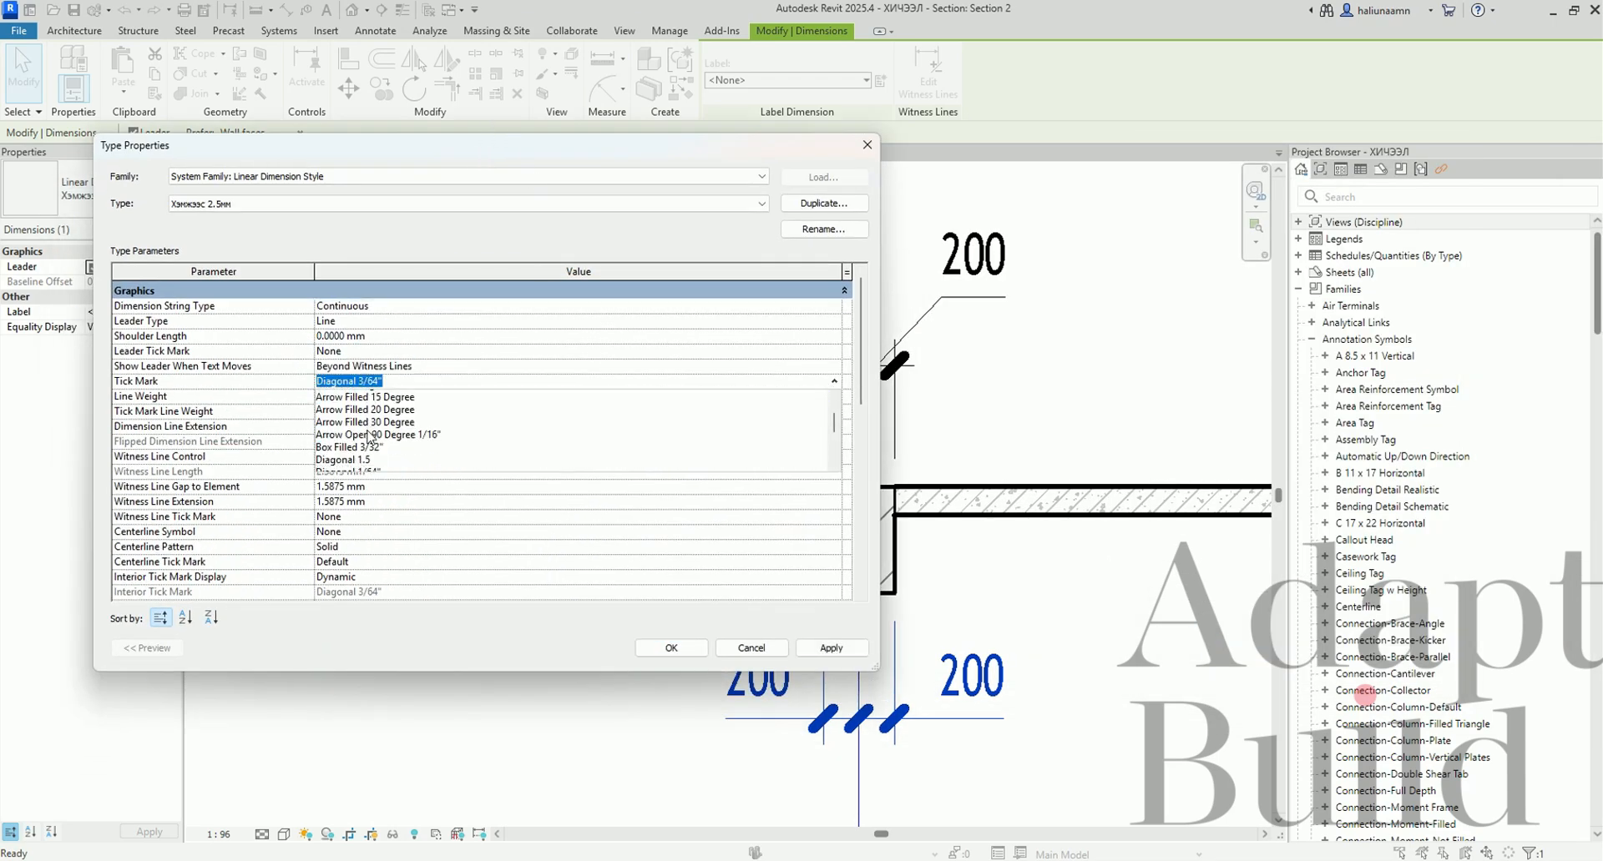
scroll(368, 434, down, 10)
click(369, 429)
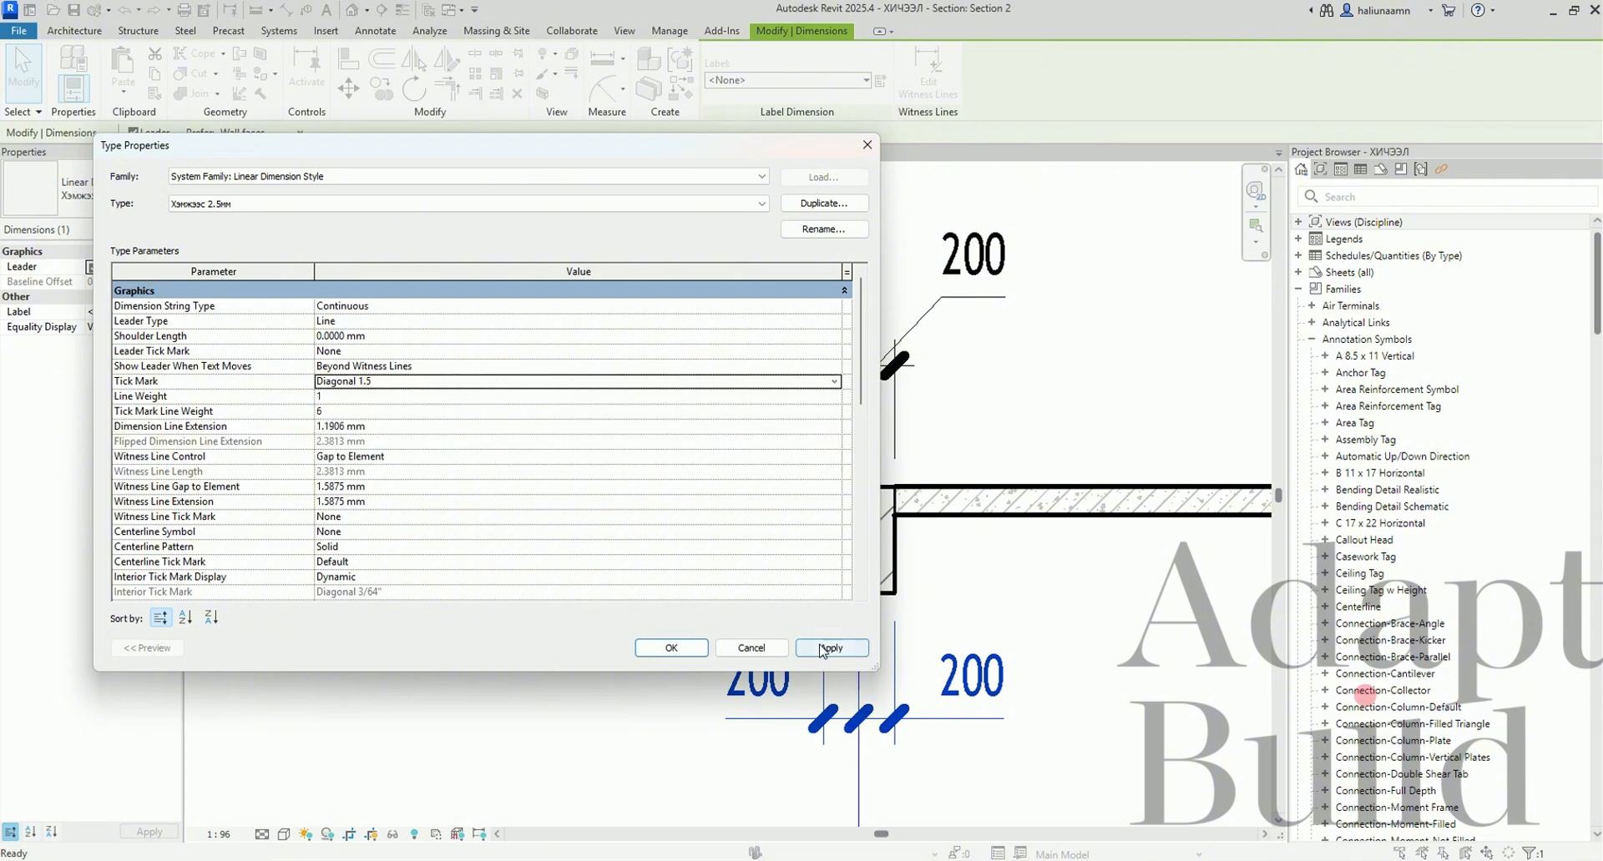
click(832, 648)
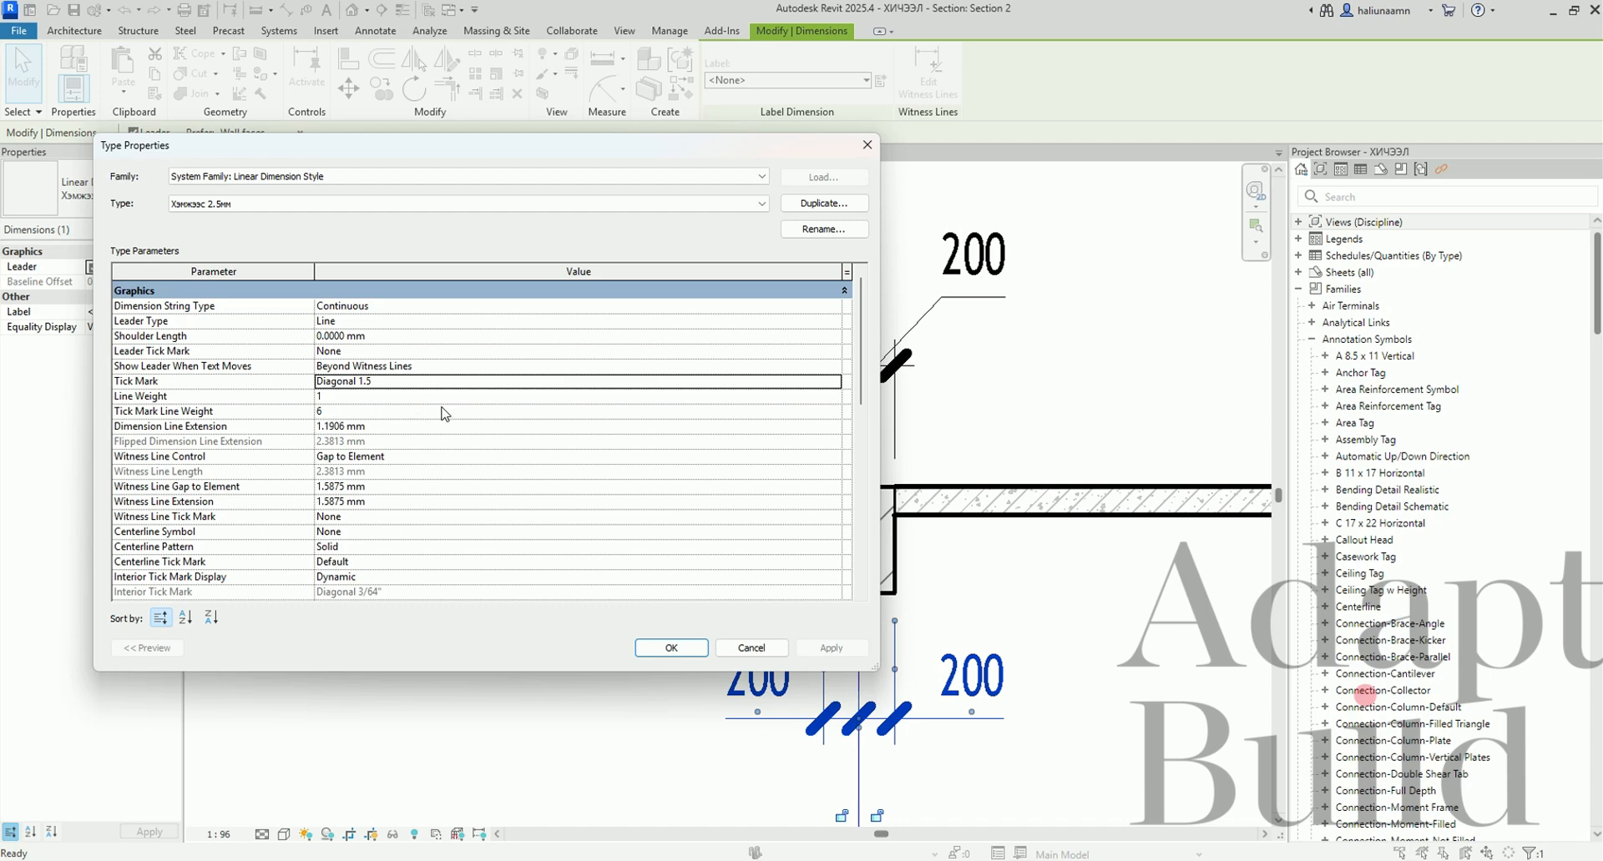
Try a Tick Mark Line Weight of 4 for the dimension type and apply it to the drawing.
drag(572, 146, 542, 58)
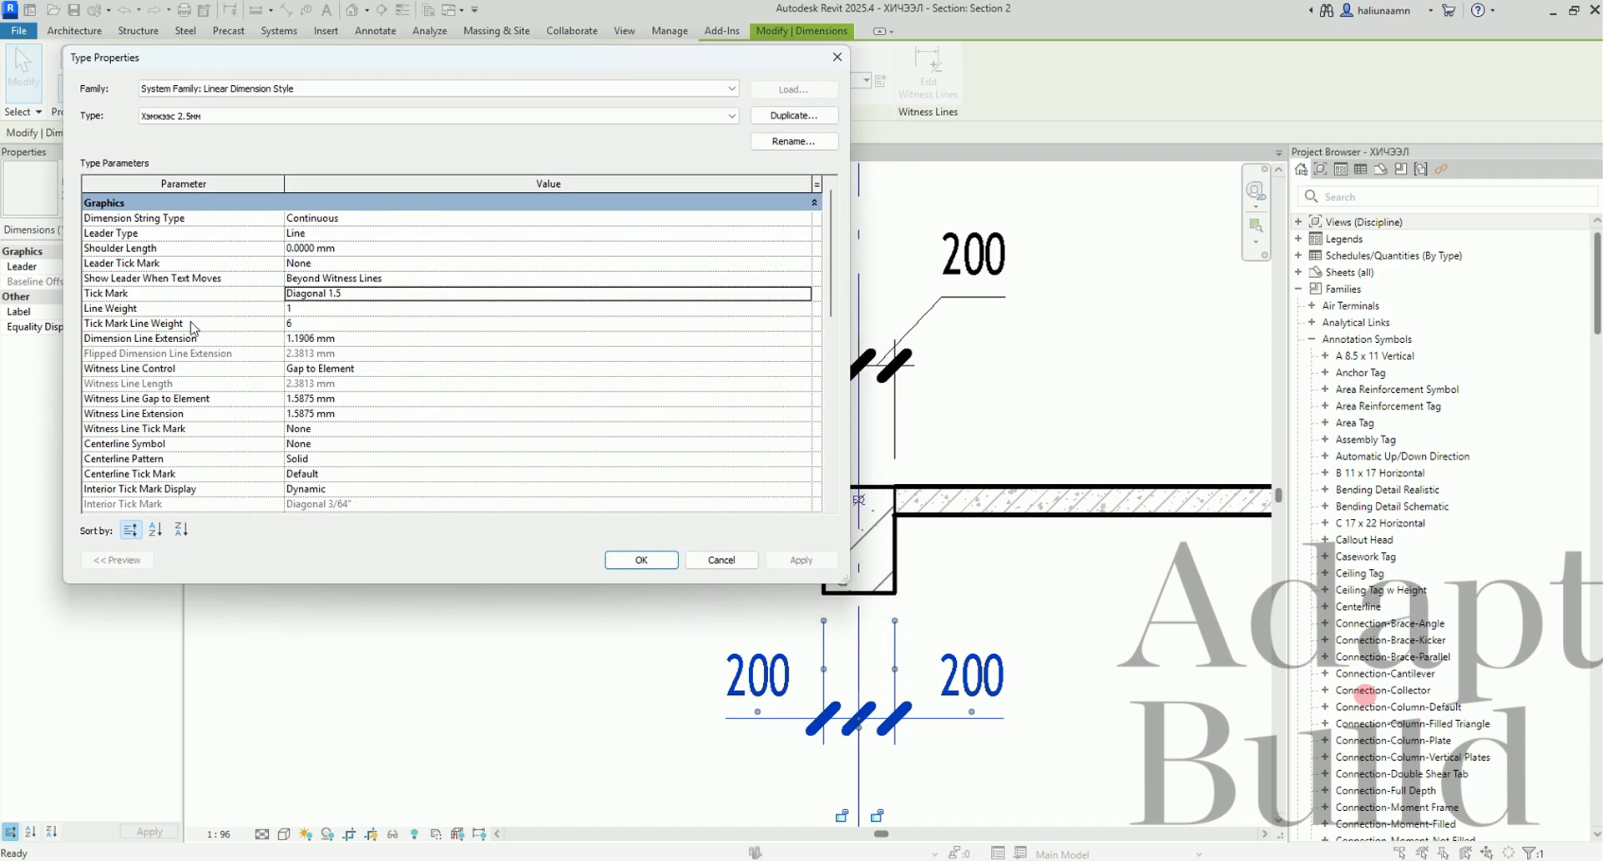
click(798, 325)
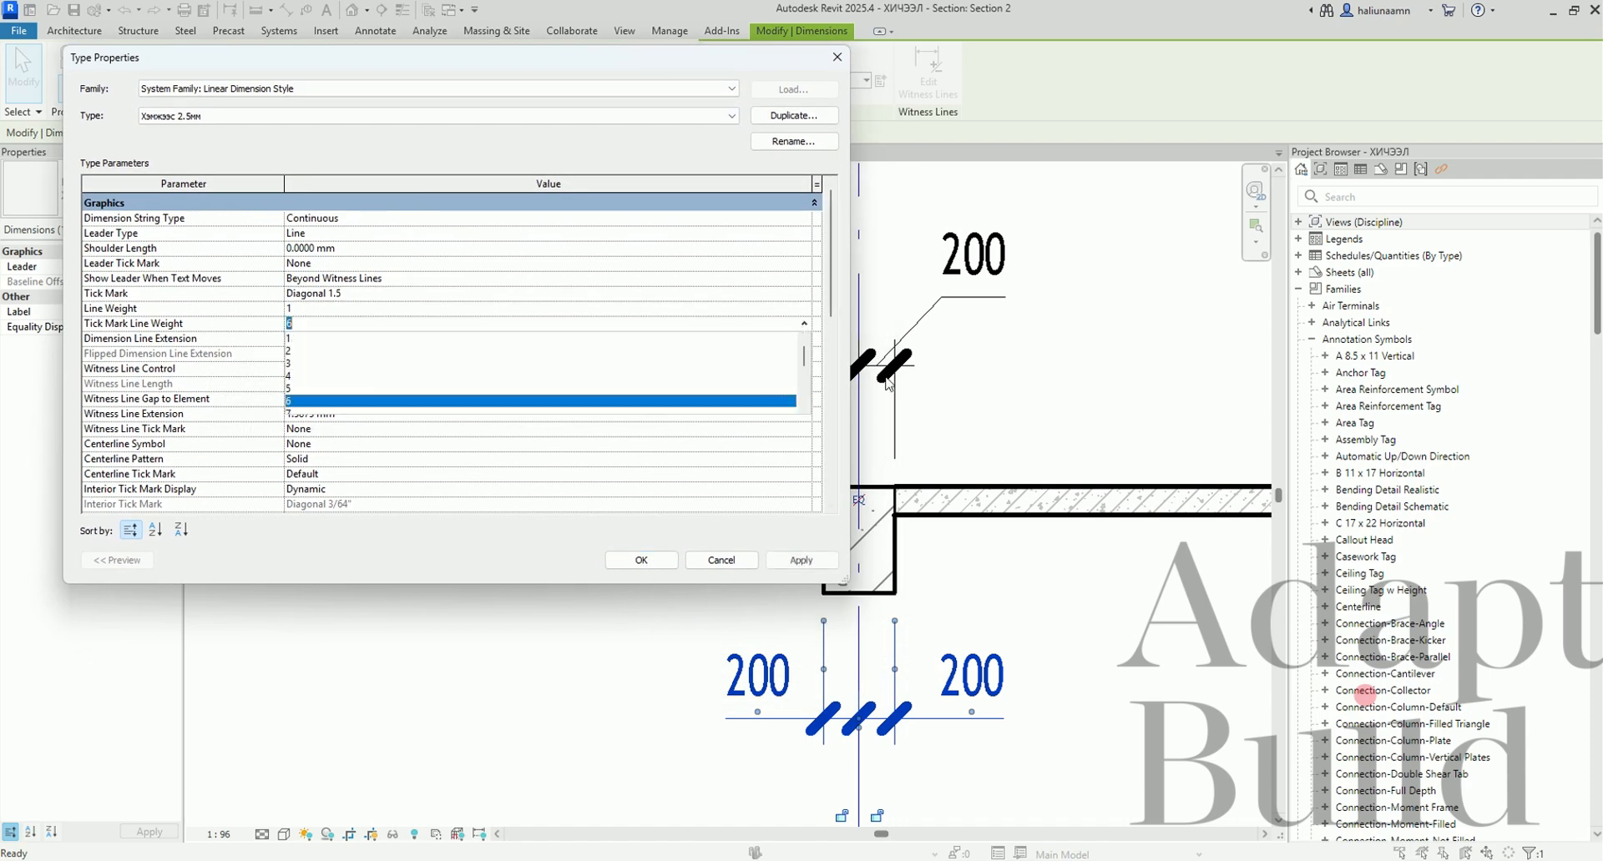
click(311, 377)
click(801, 561)
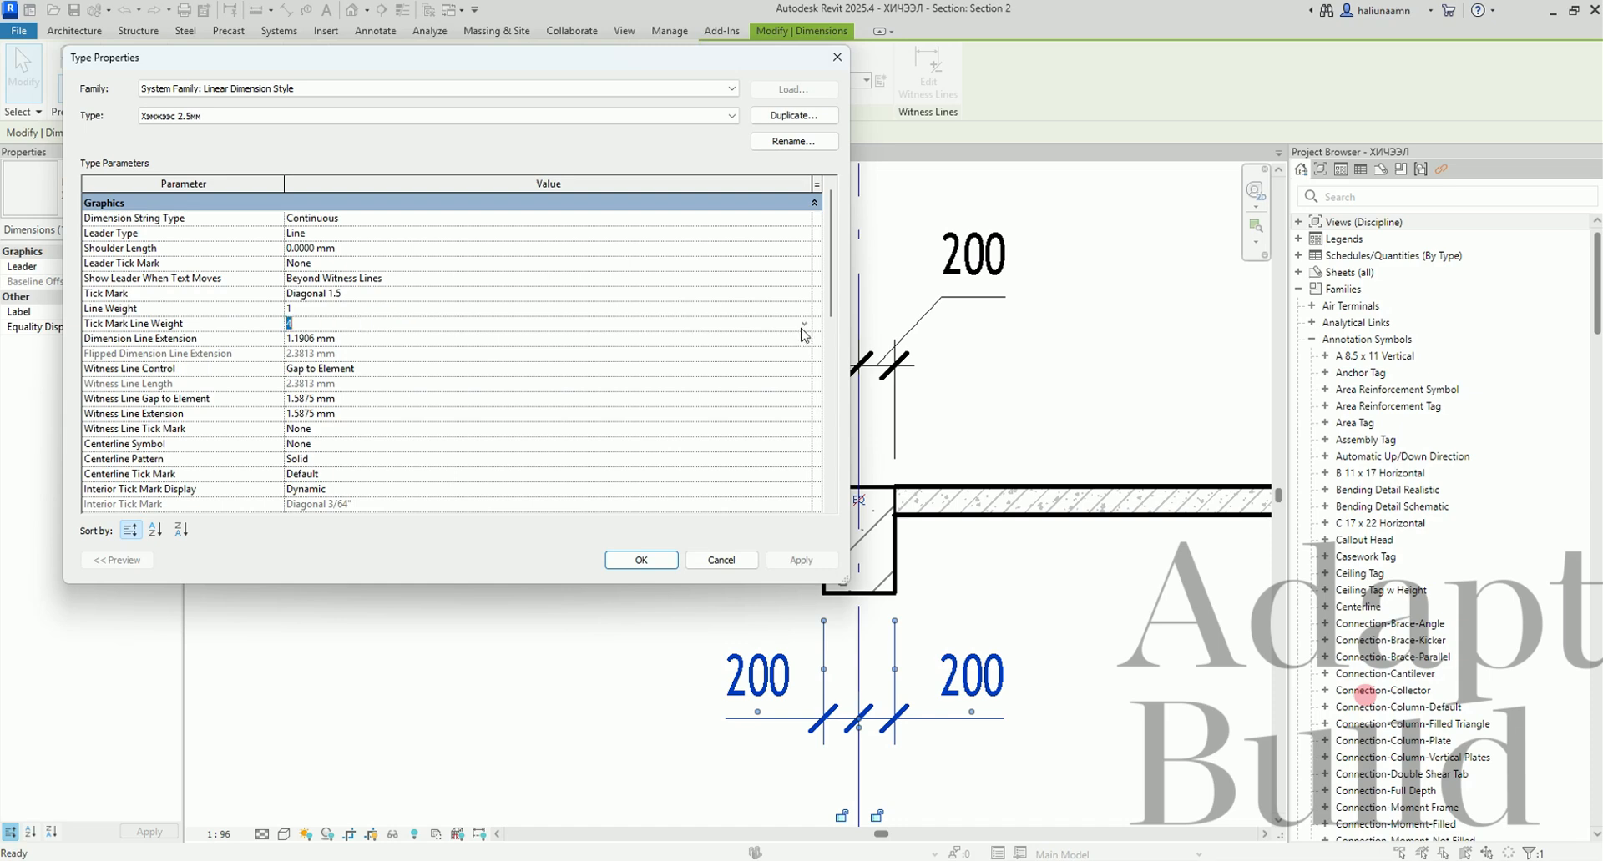
Set the dimension type's Tick Mark Line Weight to 3 and apply it.
click(804, 324)
click(321, 370)
click(797, 560)
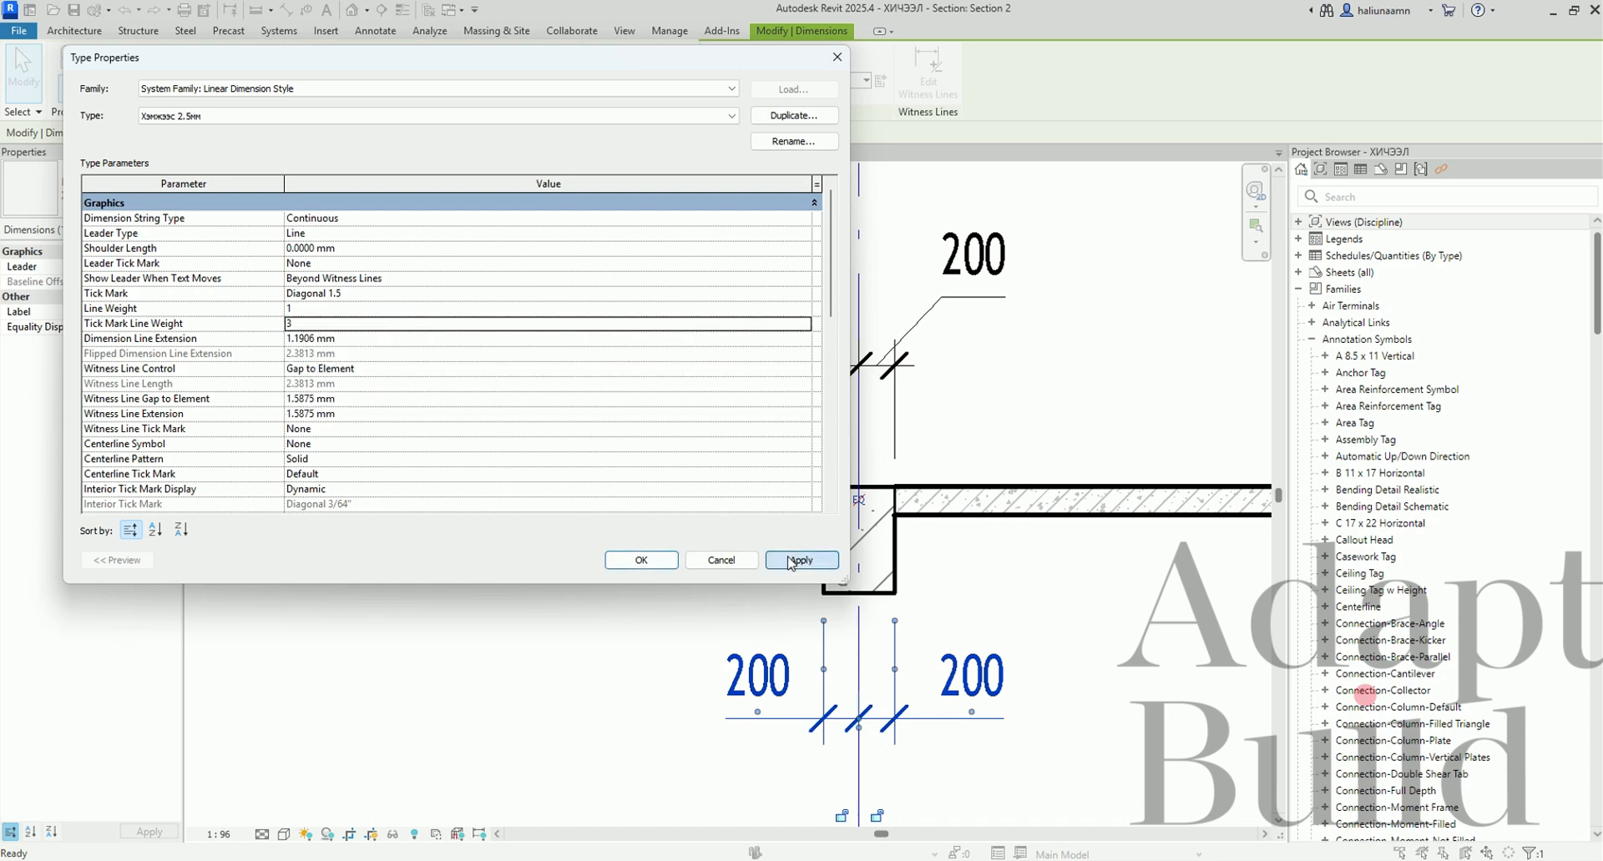
Set the dimension type's Line Weight to 2 and apply it.
click(797, 307)
click(804, 309)
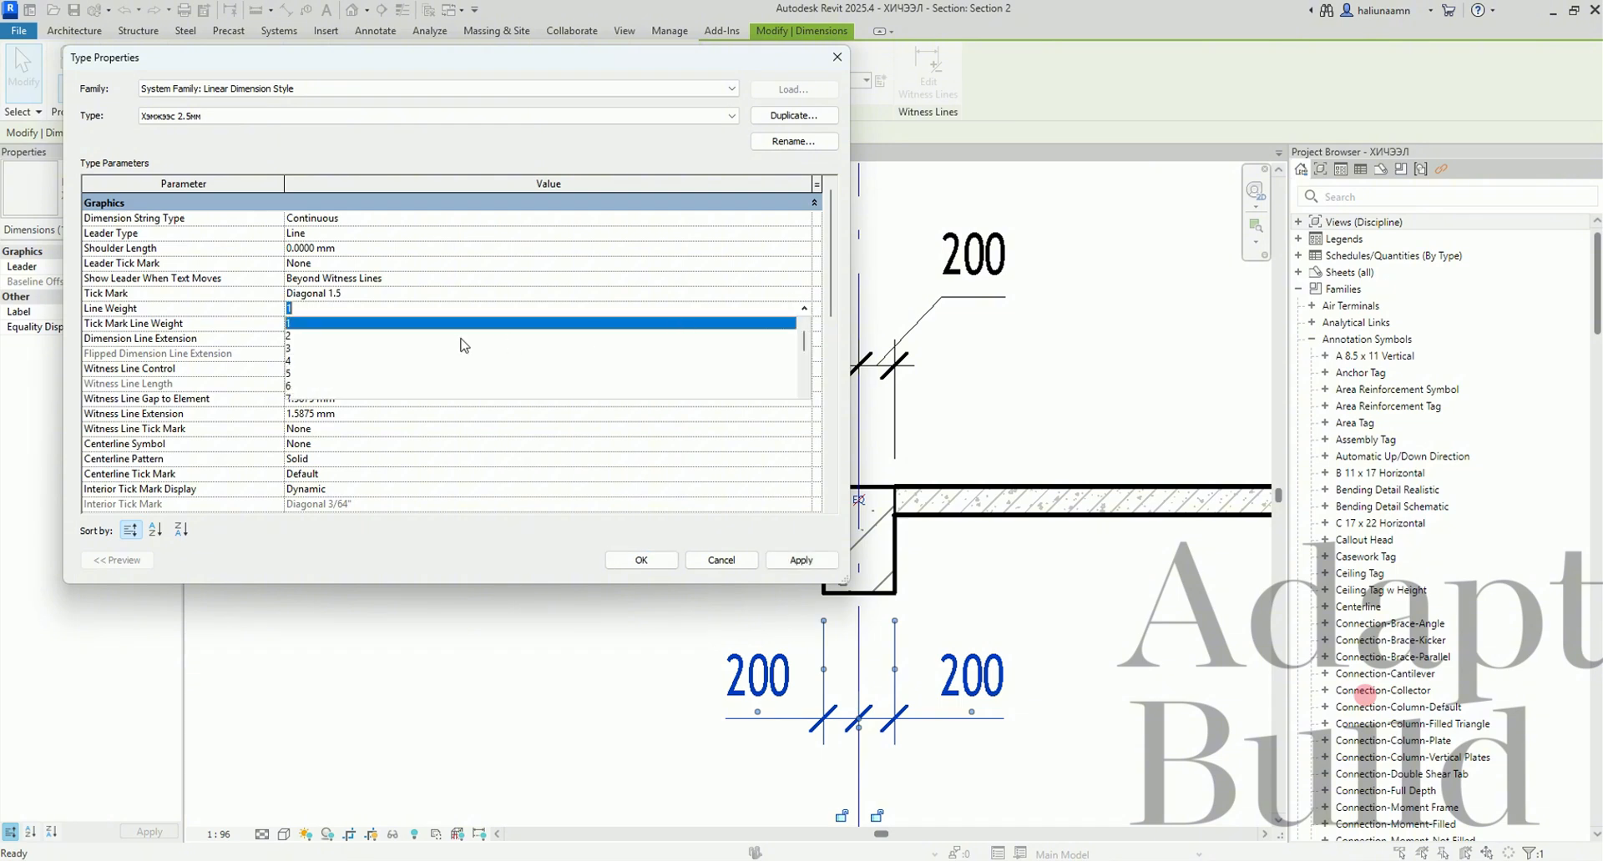
click(413, 343)
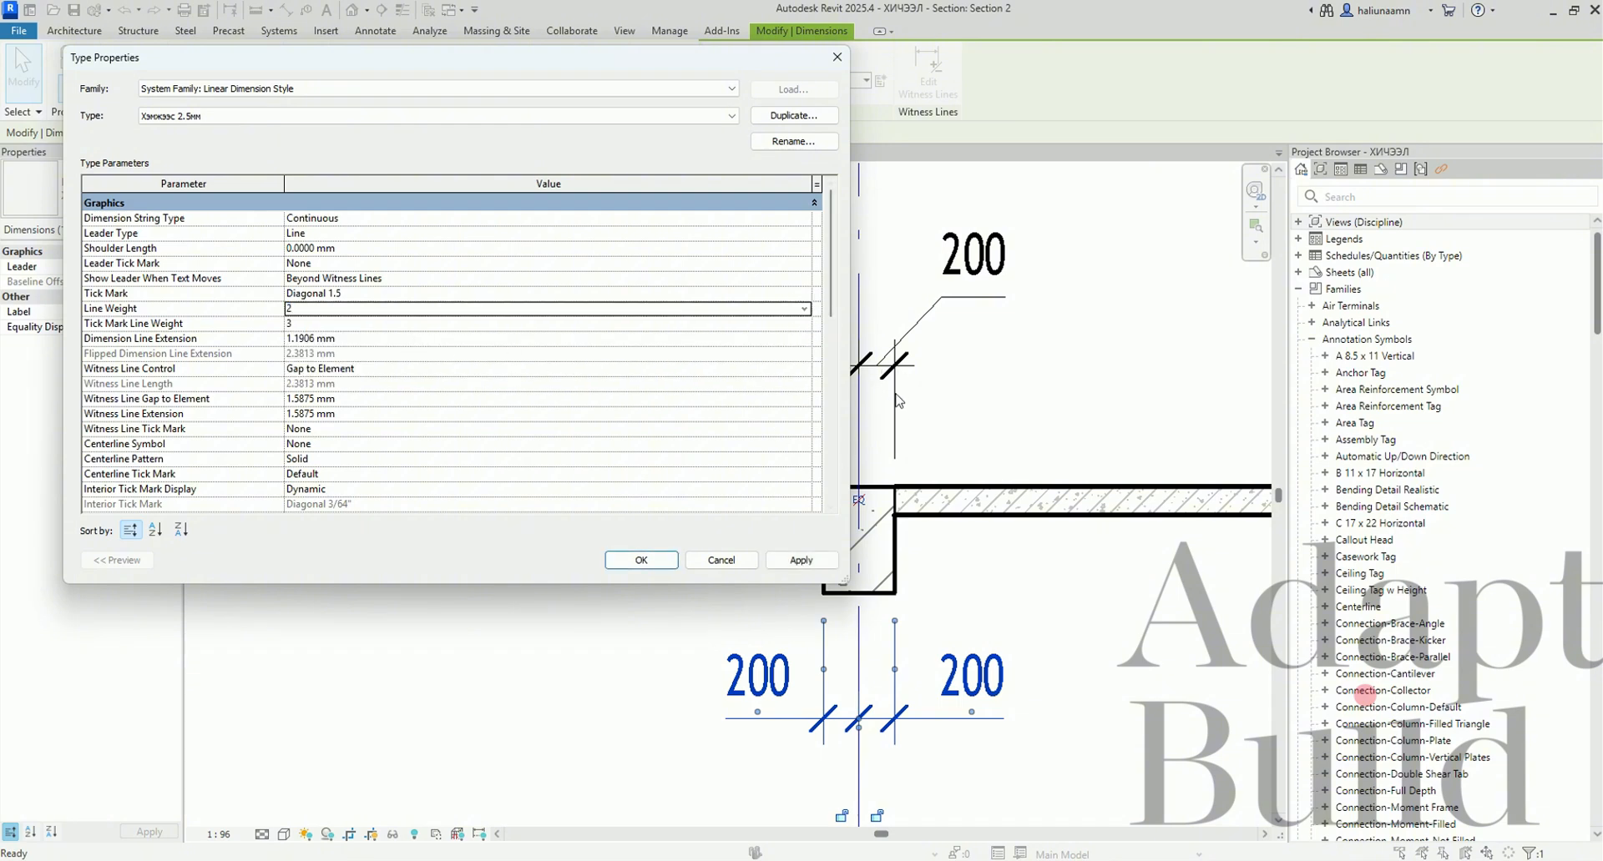
click(802, 560)
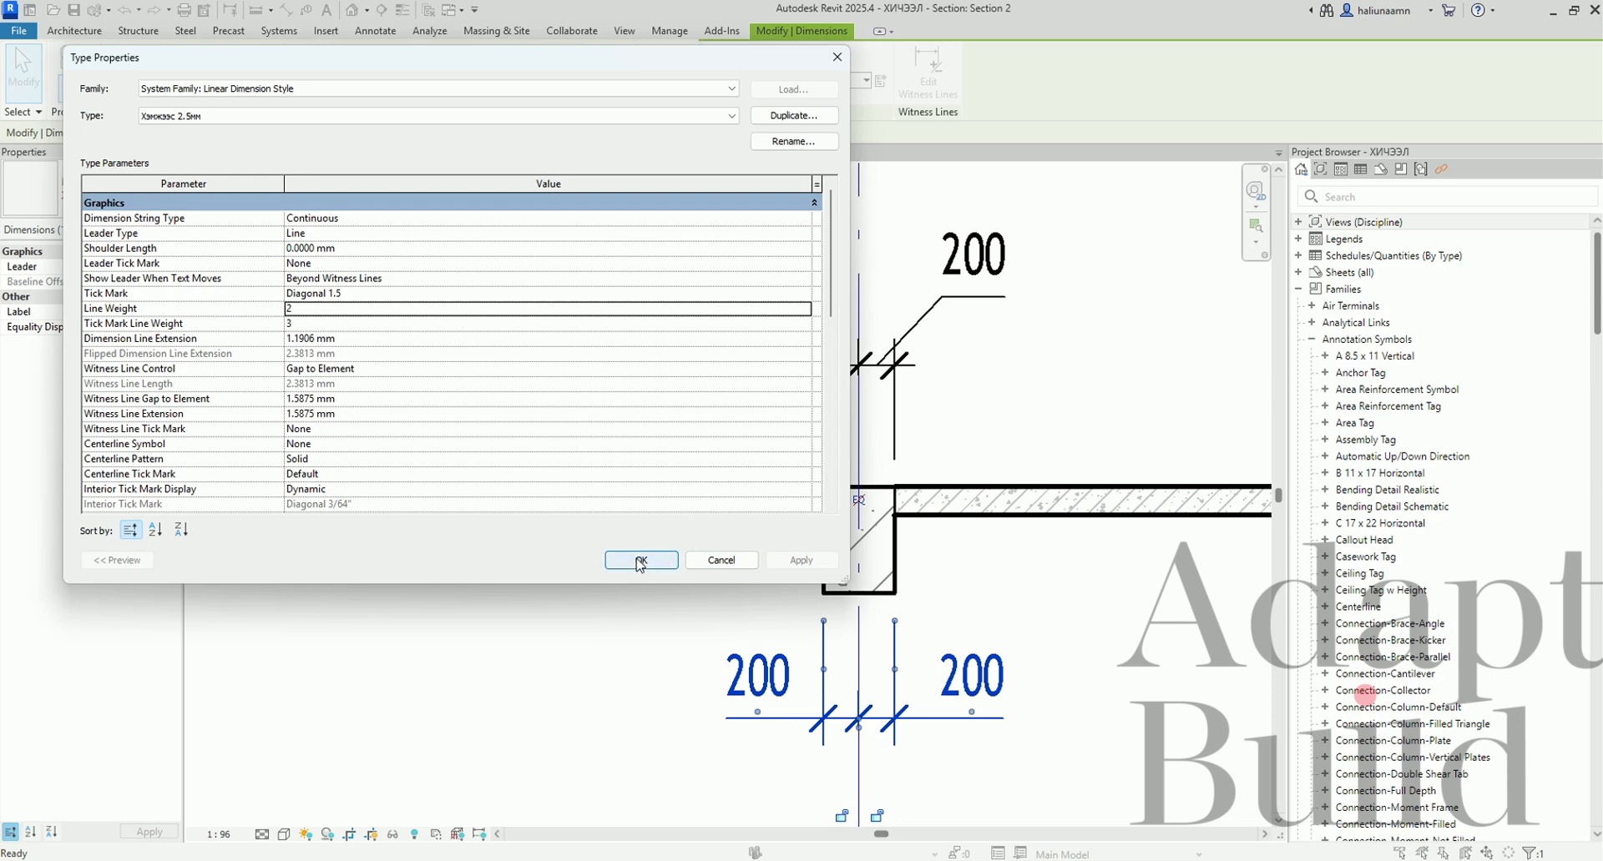
Set the Dimension Line Extension of the dimension type to 1 mm and apply it.
click(666, 335)
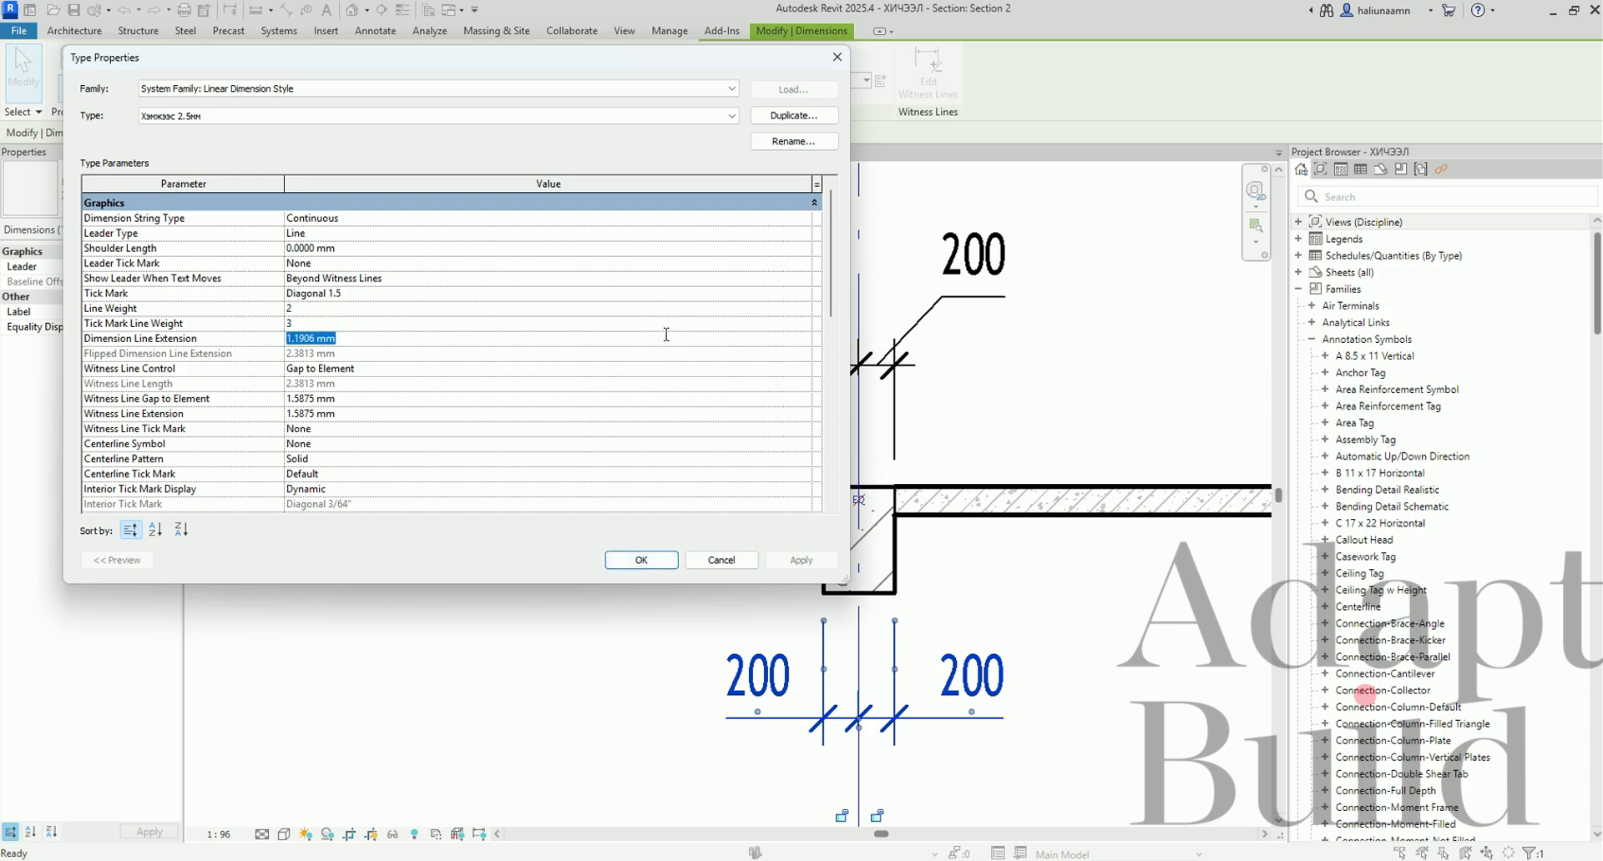
text(1)
click(787, 559)
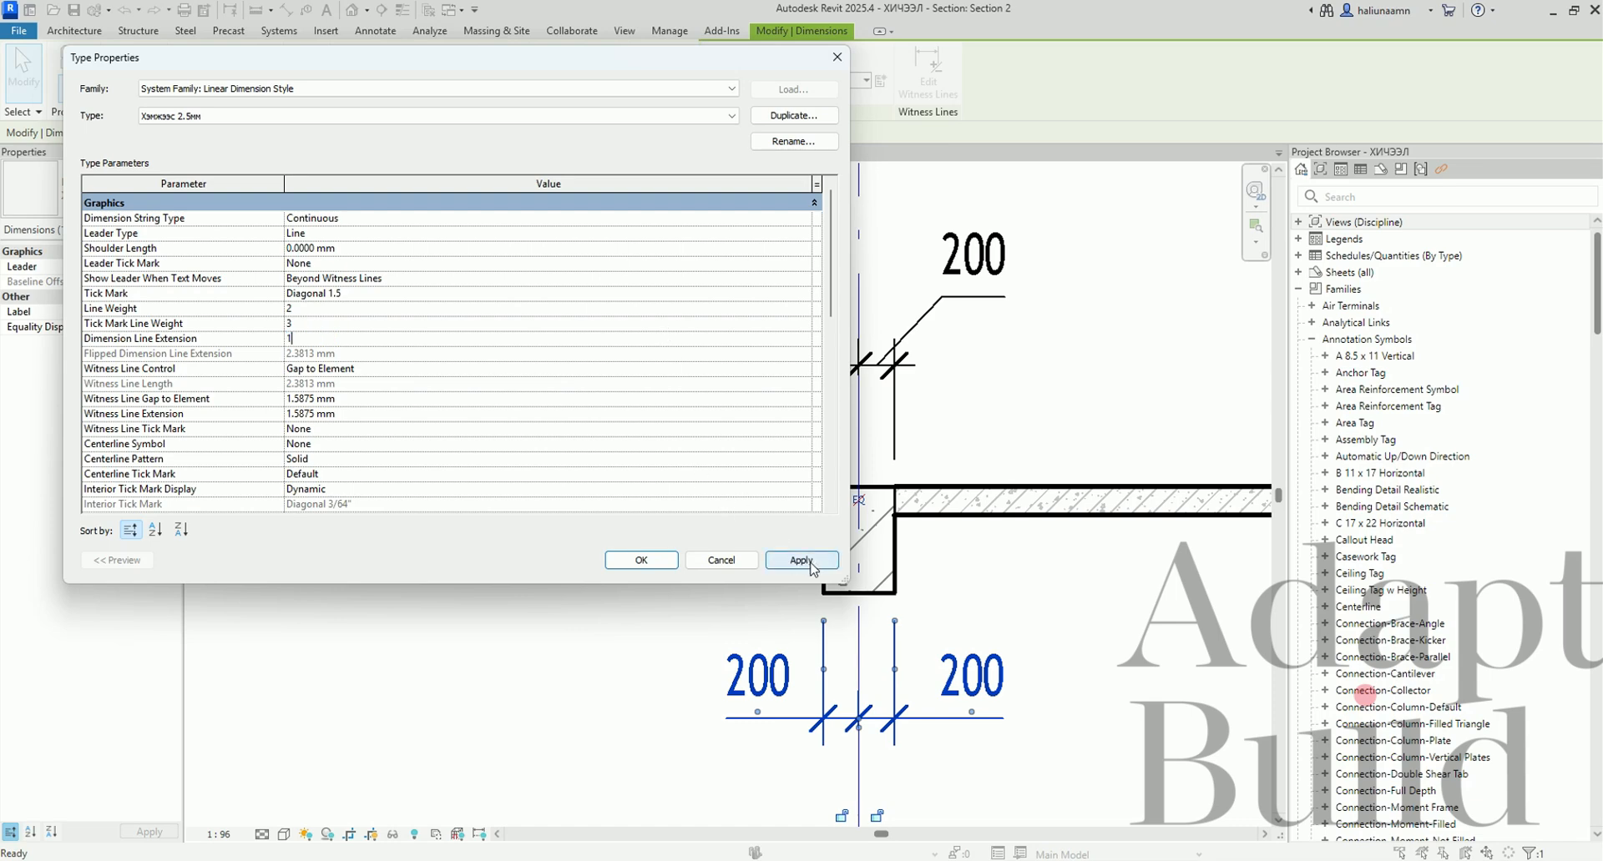
Set the dimension type's Witness Line Control to Fixed to Dimension Line and apply it.
click(628, 369)
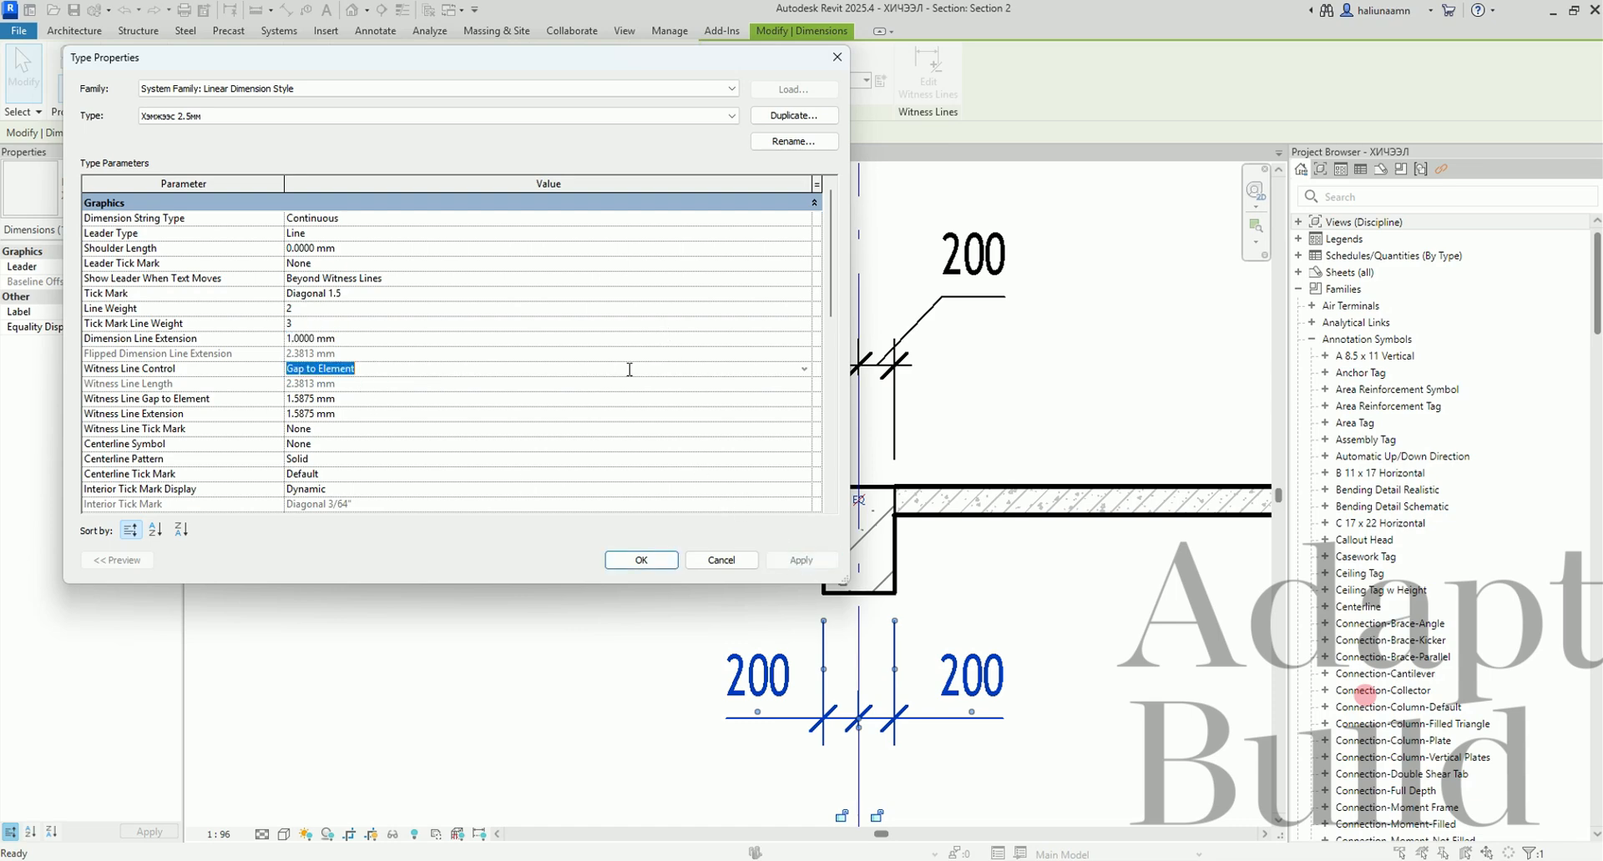
click(804, 368)
click(680, 399)
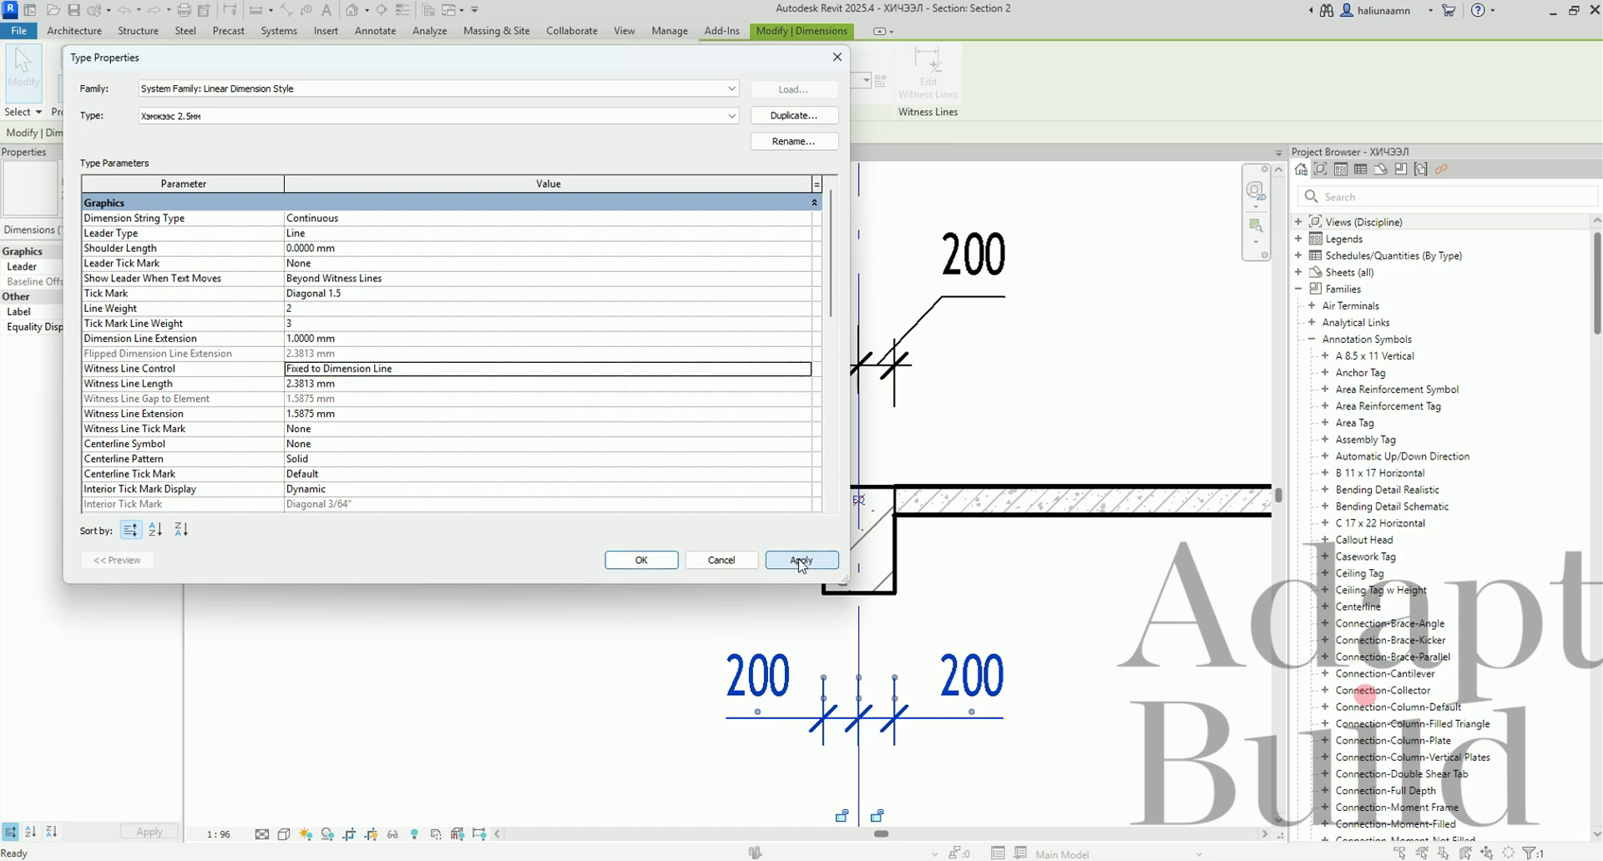
click(800, 561)
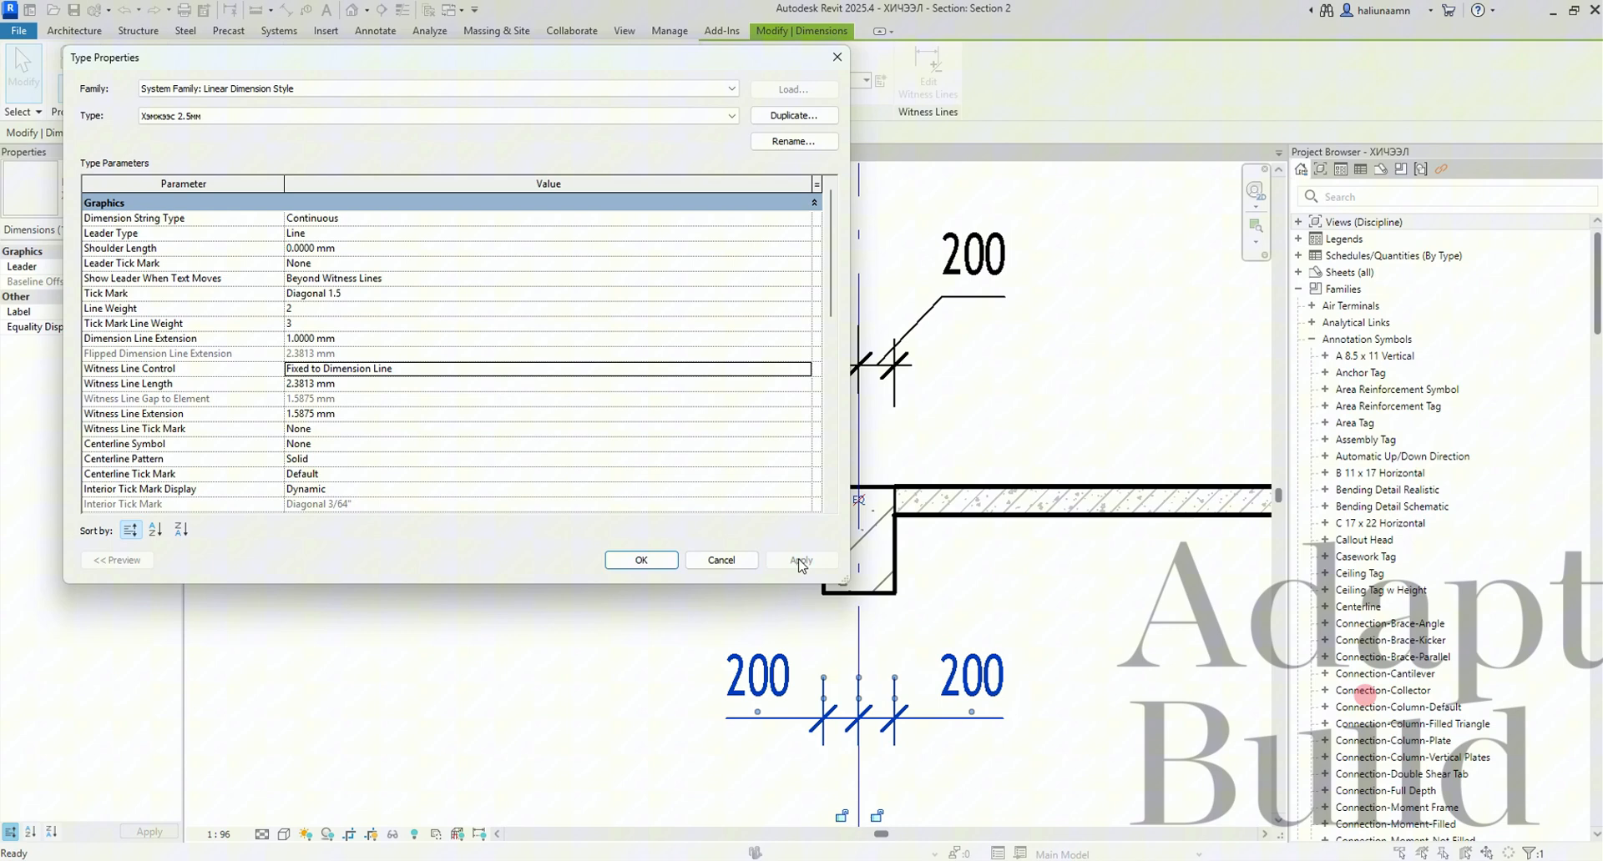
Compare both Witness Line Control options by applying Gap to Element and returning to Fixed to Dimension Line.
click(804, 372)
click(641, 398)
click(792, 560)
click(751, 371)
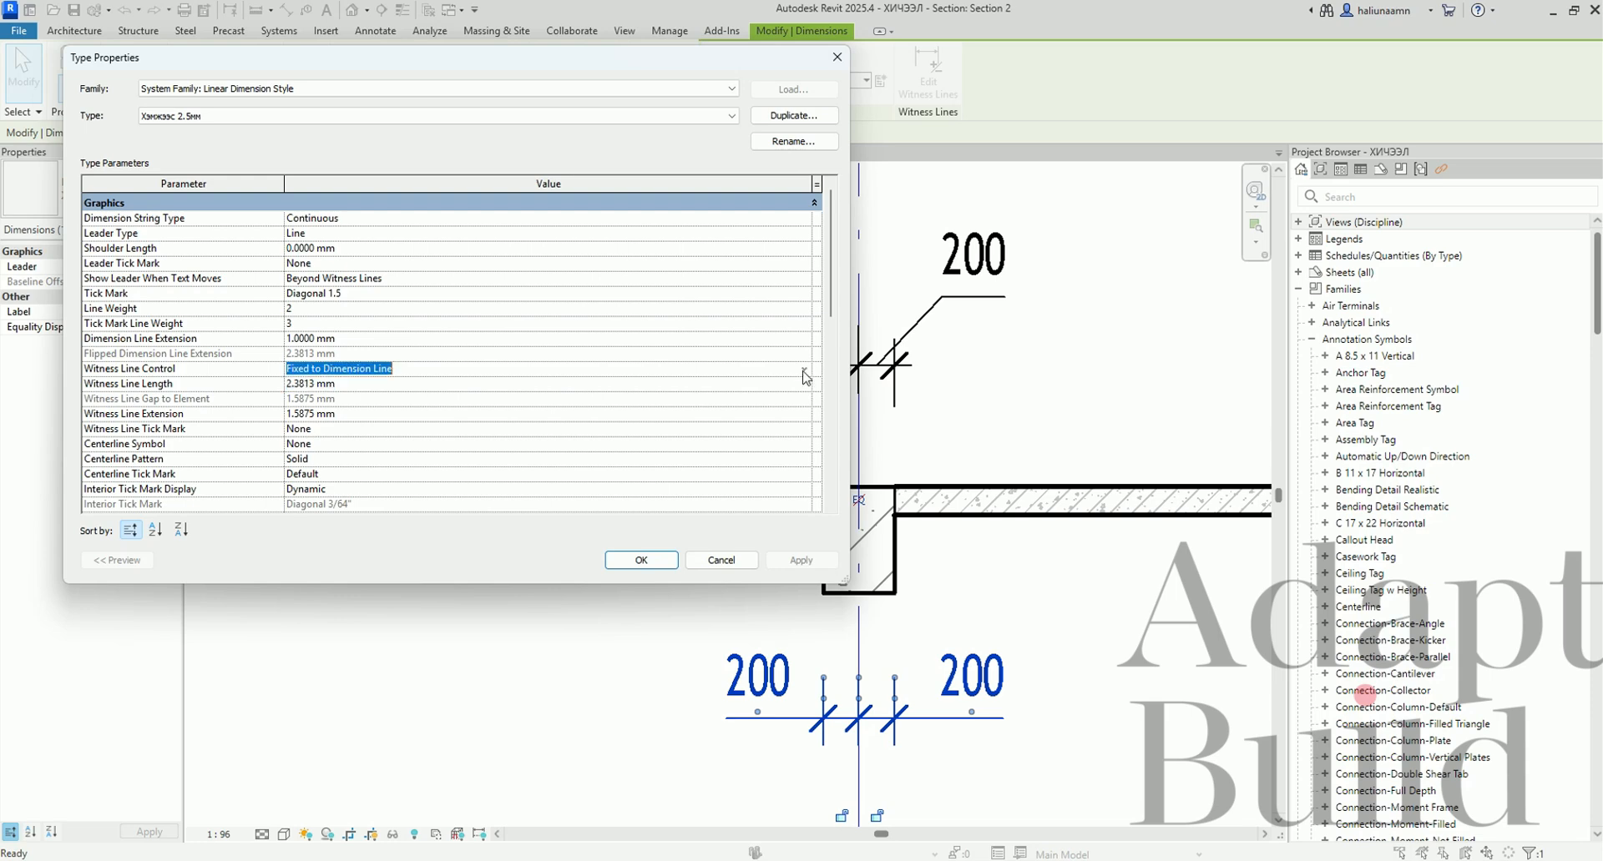
click(804, 371)
click(399, 385)
click(795, 559)
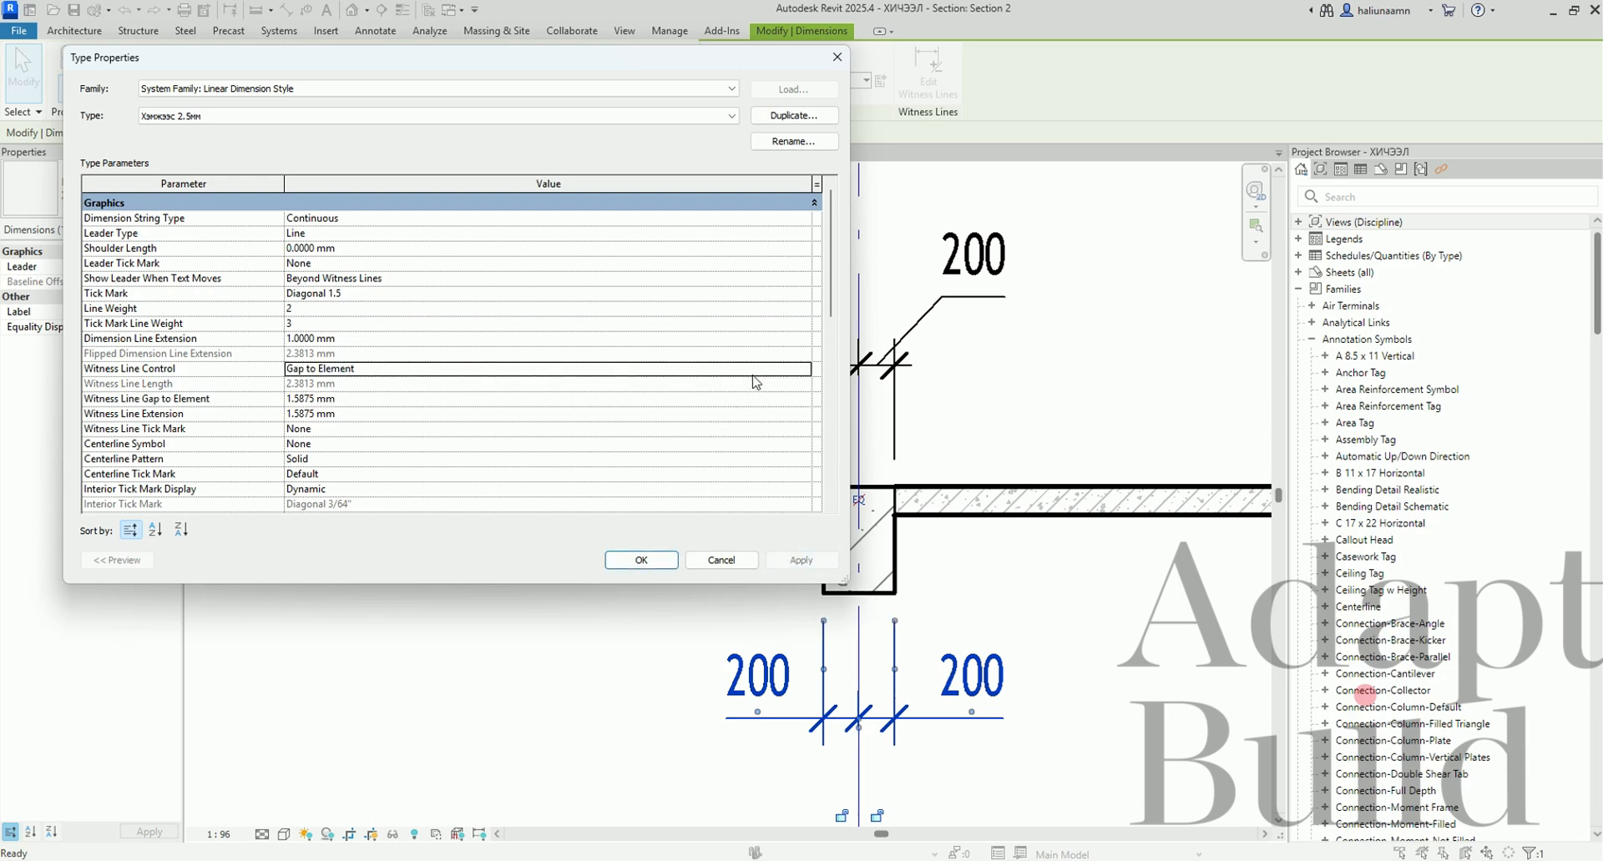
click(783, 370)
click(804, 370)
click(407, 399)
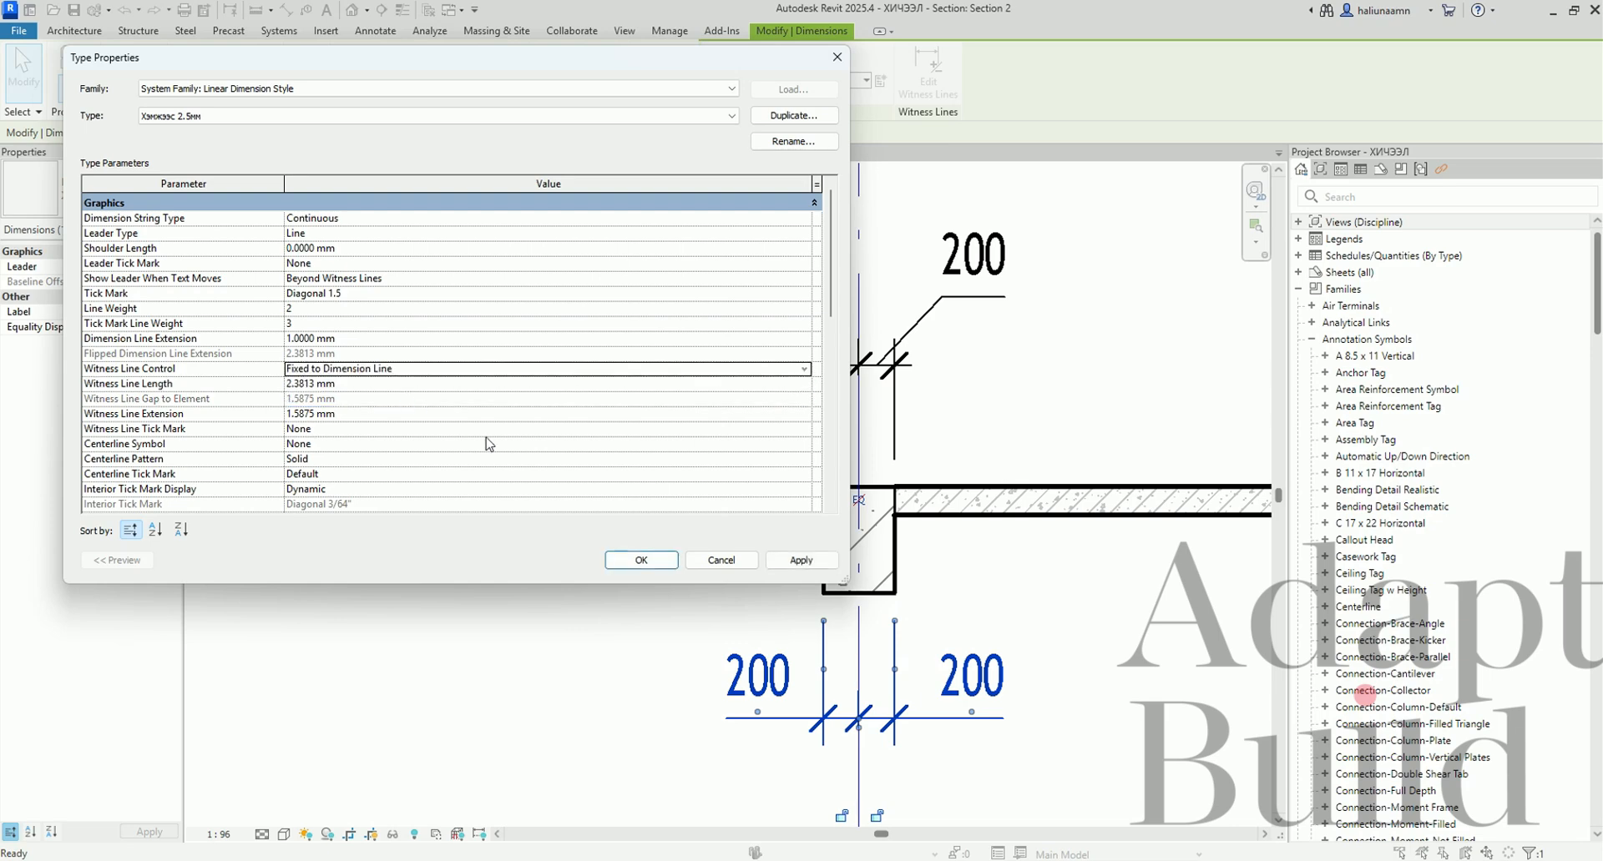
click(795, 561)
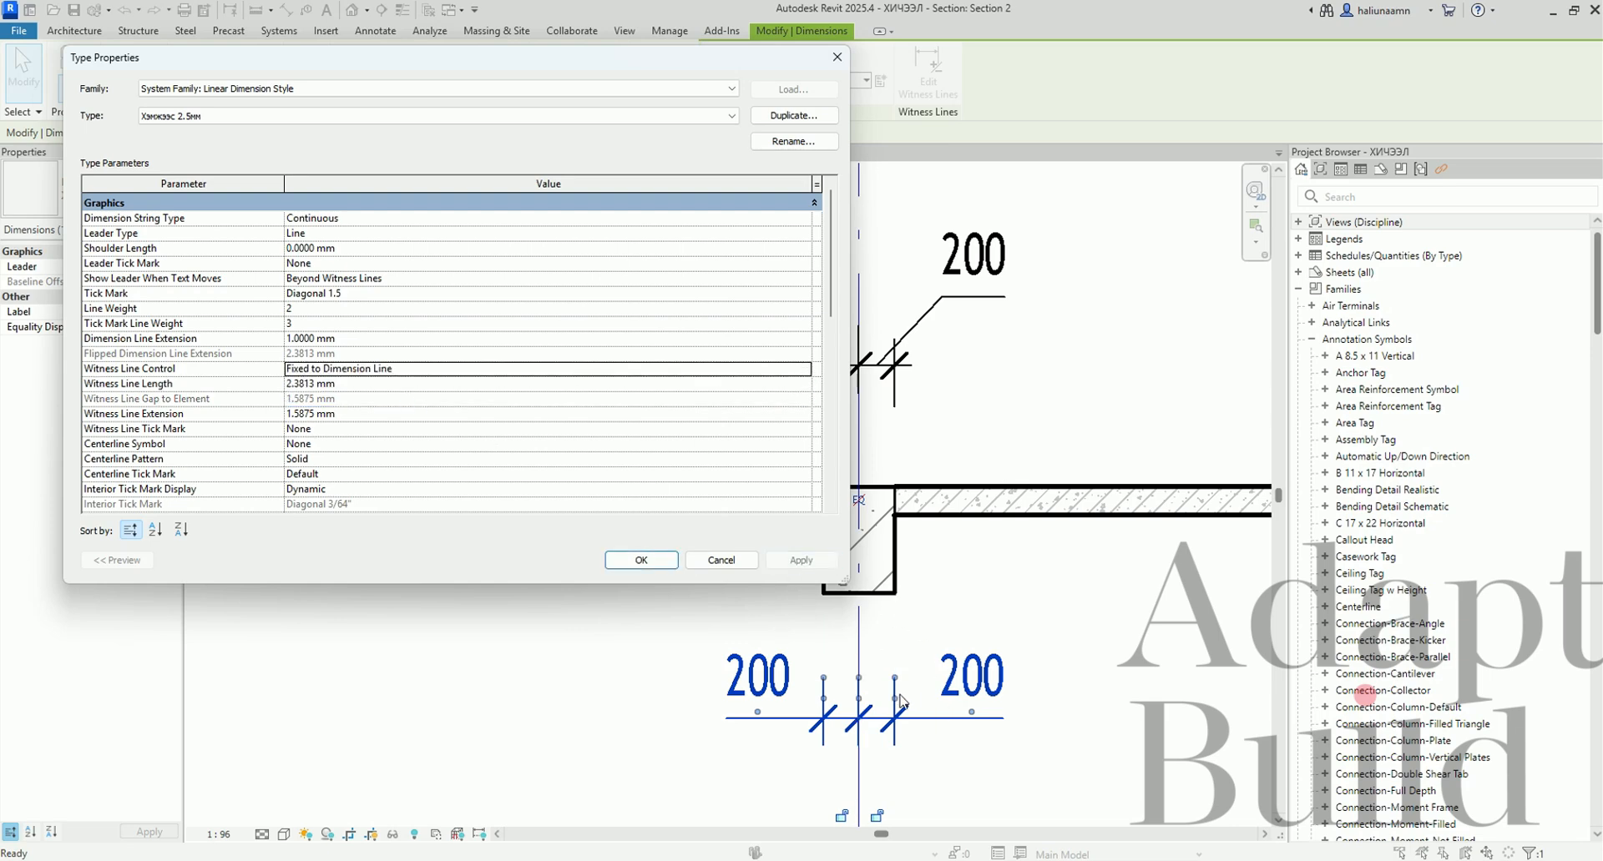
Set the Witness Line Length of the dimension type to 4 mm and apply it.
click(378, 383)
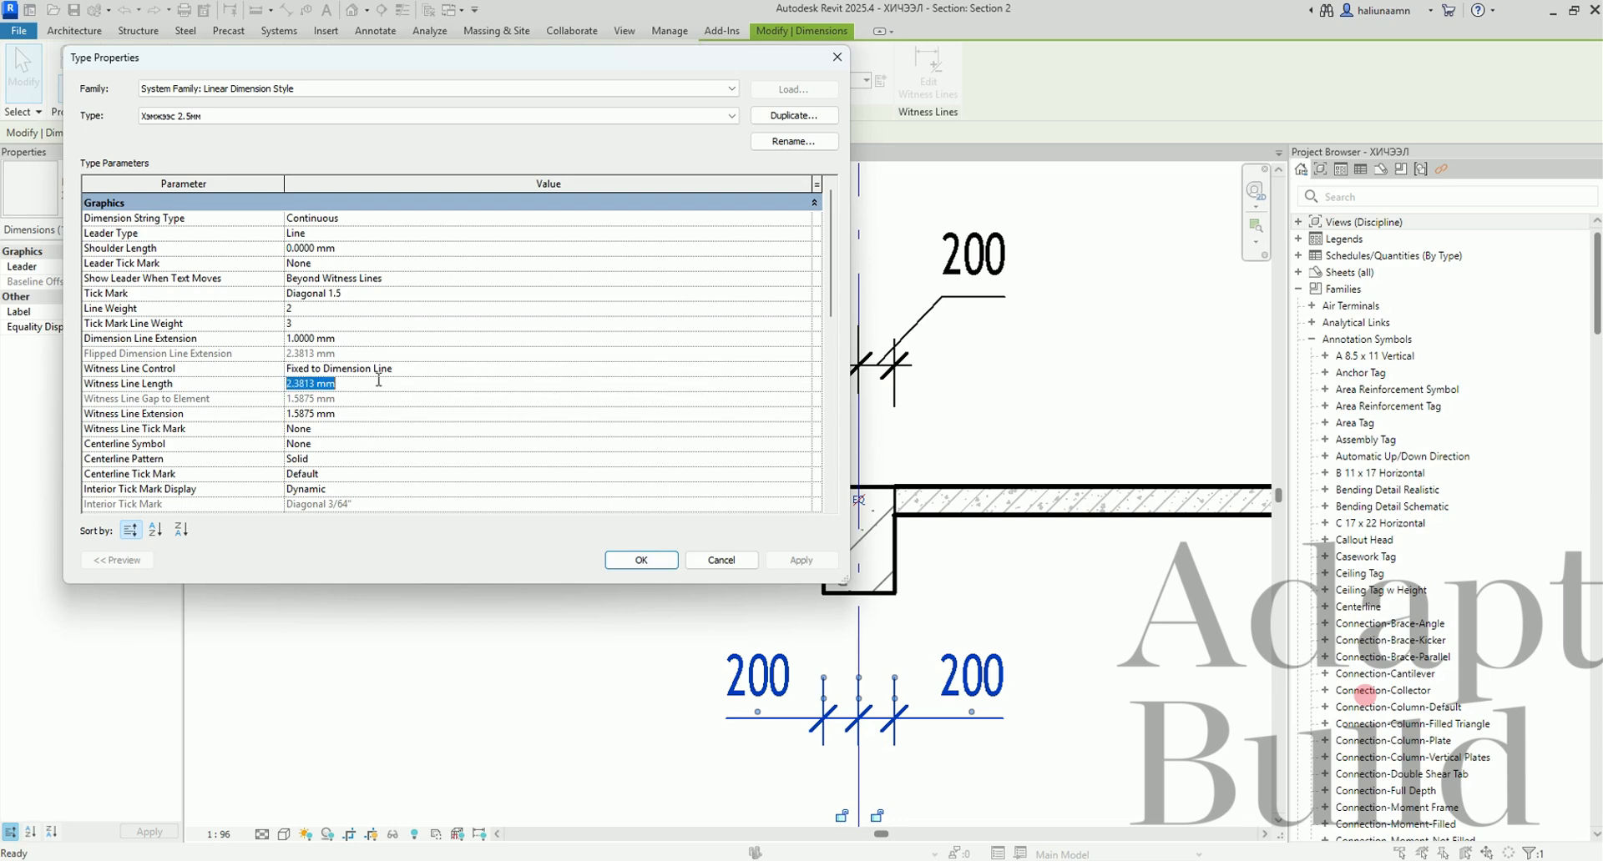
text(4)
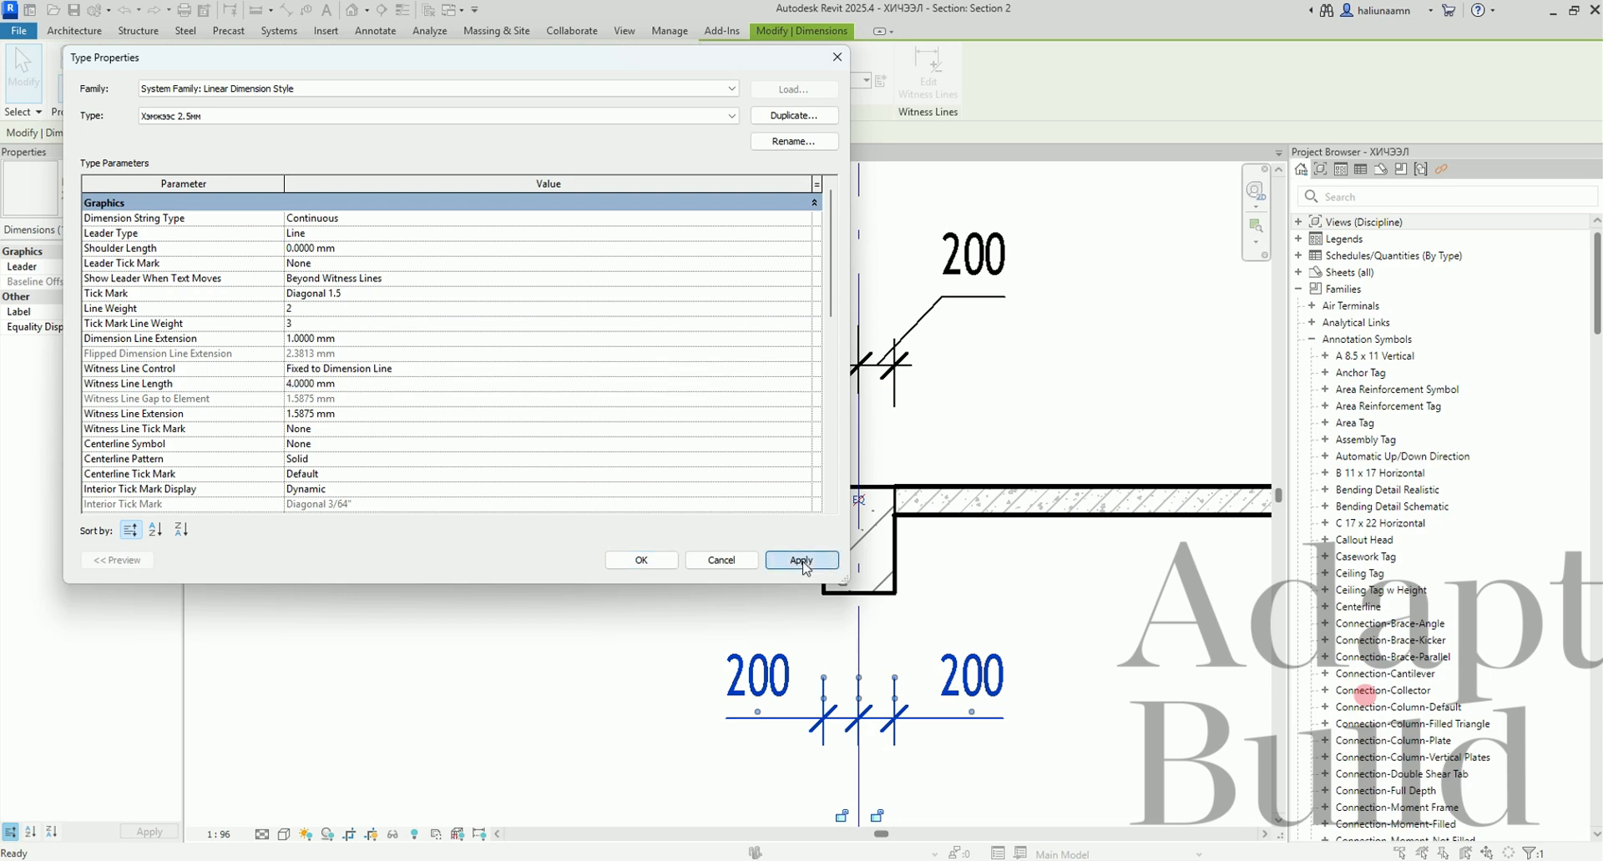
click(802, 561)
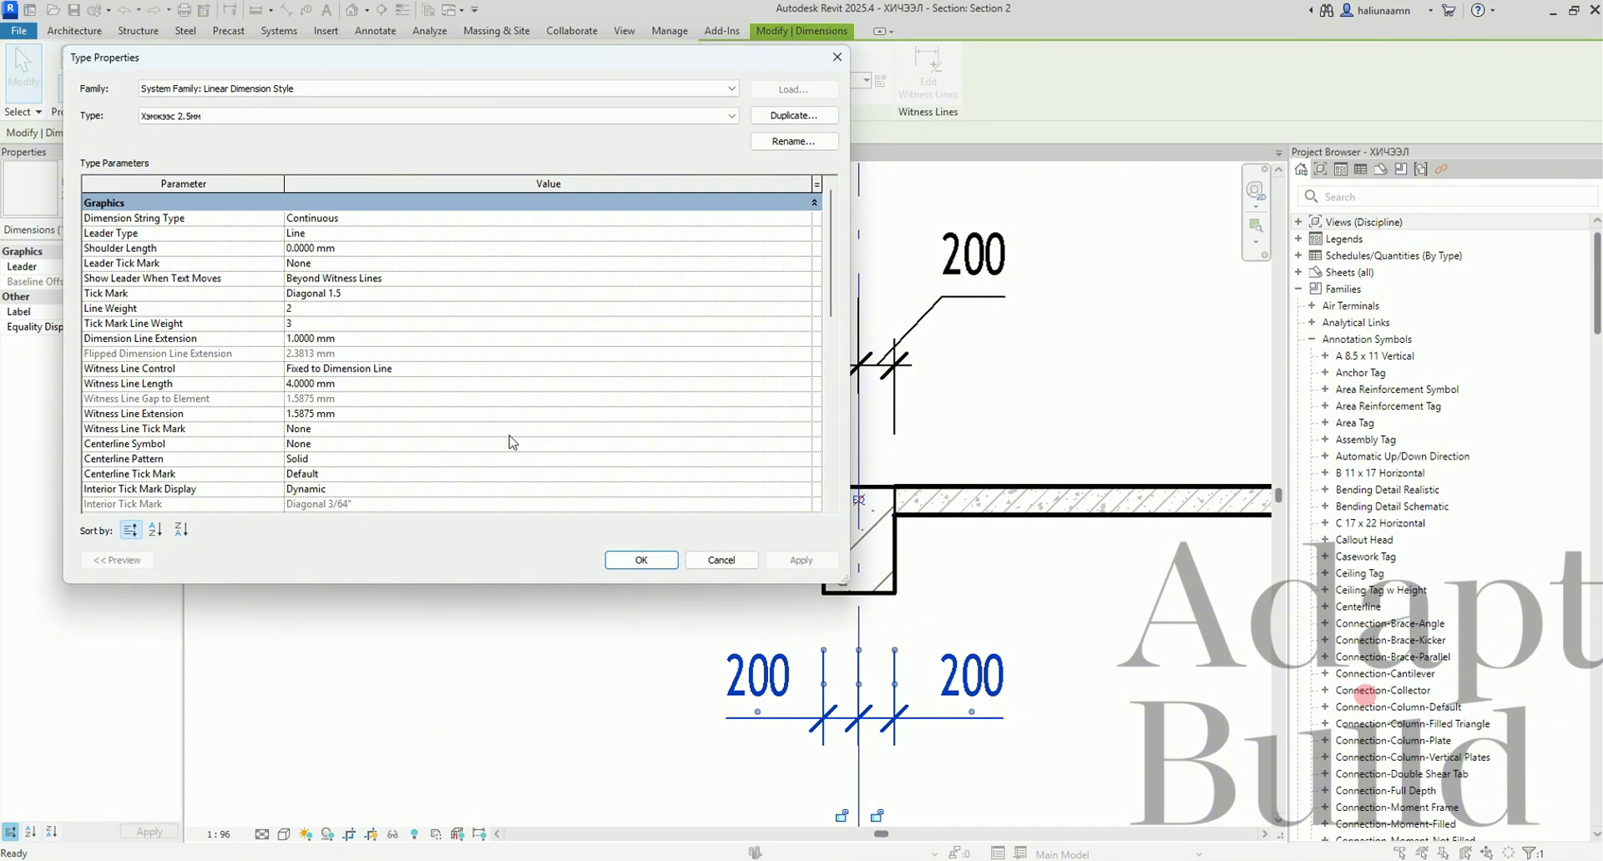
Try a Witness Line Extension of 10 mm and apply it to the dimensions.
click(489, 417)
text(10)
click(799, 561)
Set the Witness Line Extension of the dimension type to 1.5 mm and apply it.
click(371, 415)
text(1.5)
click(801, 560)
Set Interior Tick Mark Display to Always Show and Interior Tick Mark to Diagonal 1.5, and apply the changes.
scroll(383, 486, down, 1)
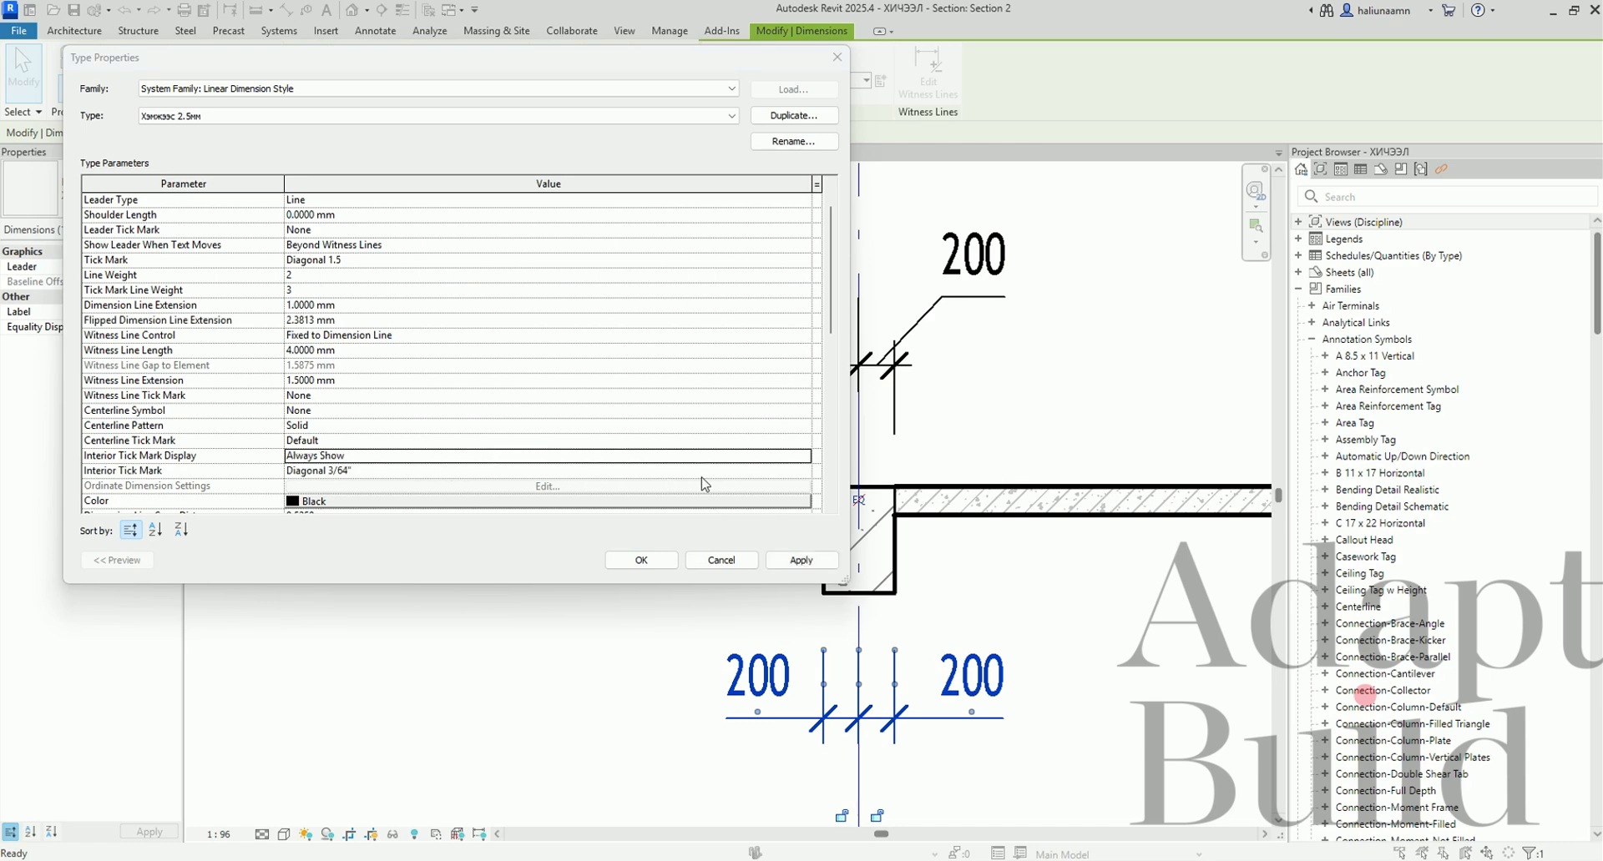
click(786, 468)
click(808, 457)
click(809, 457)
click(807, 459)
click(794, 473)
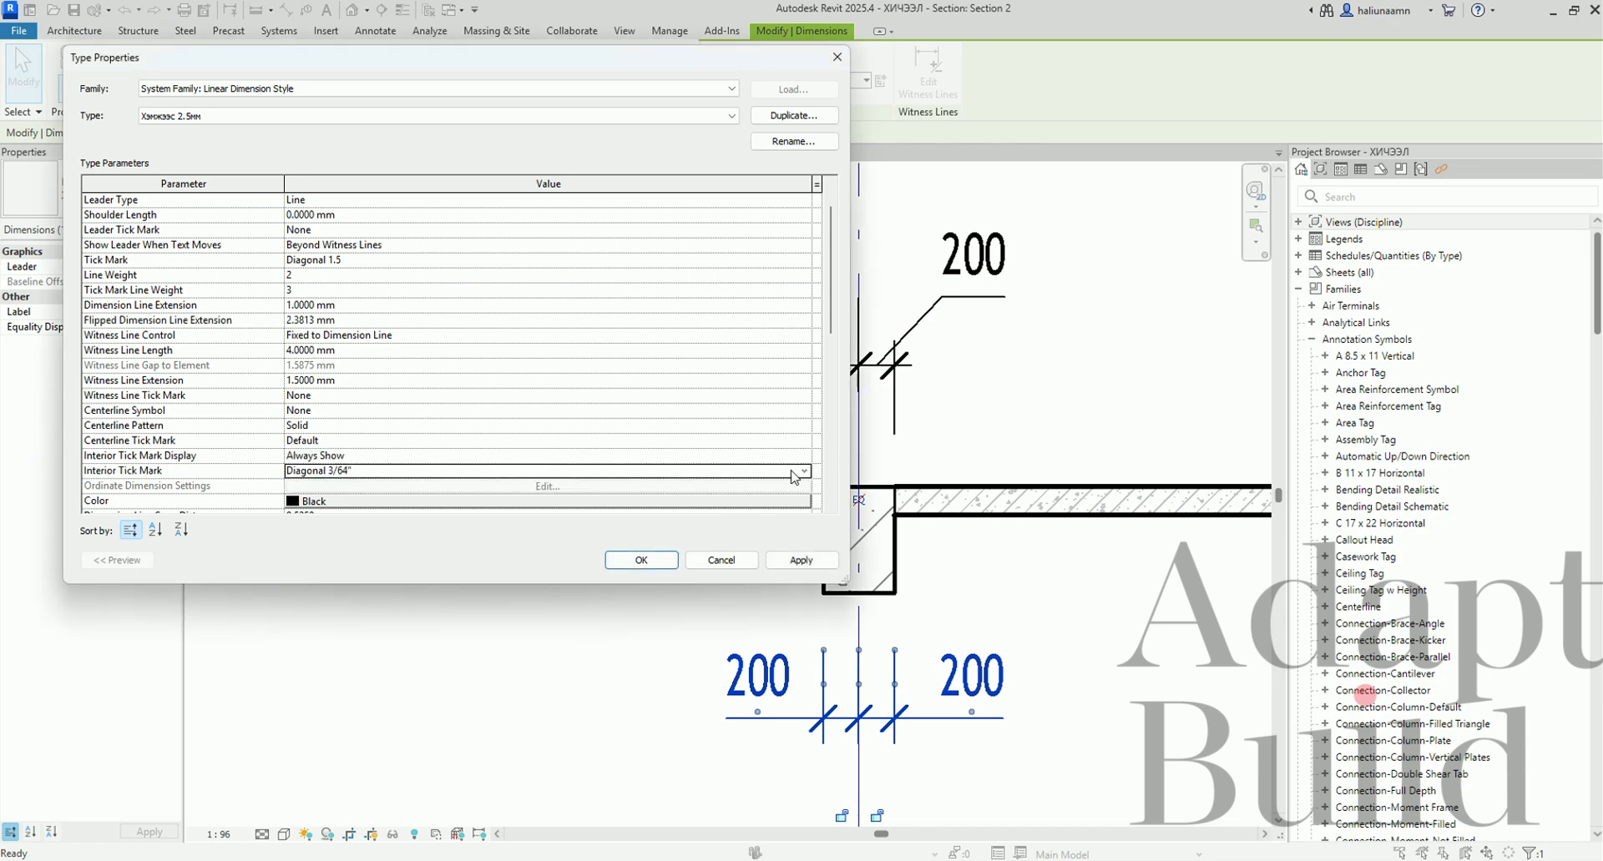
click(803, 472)
scroll(396, 524, up, 3)
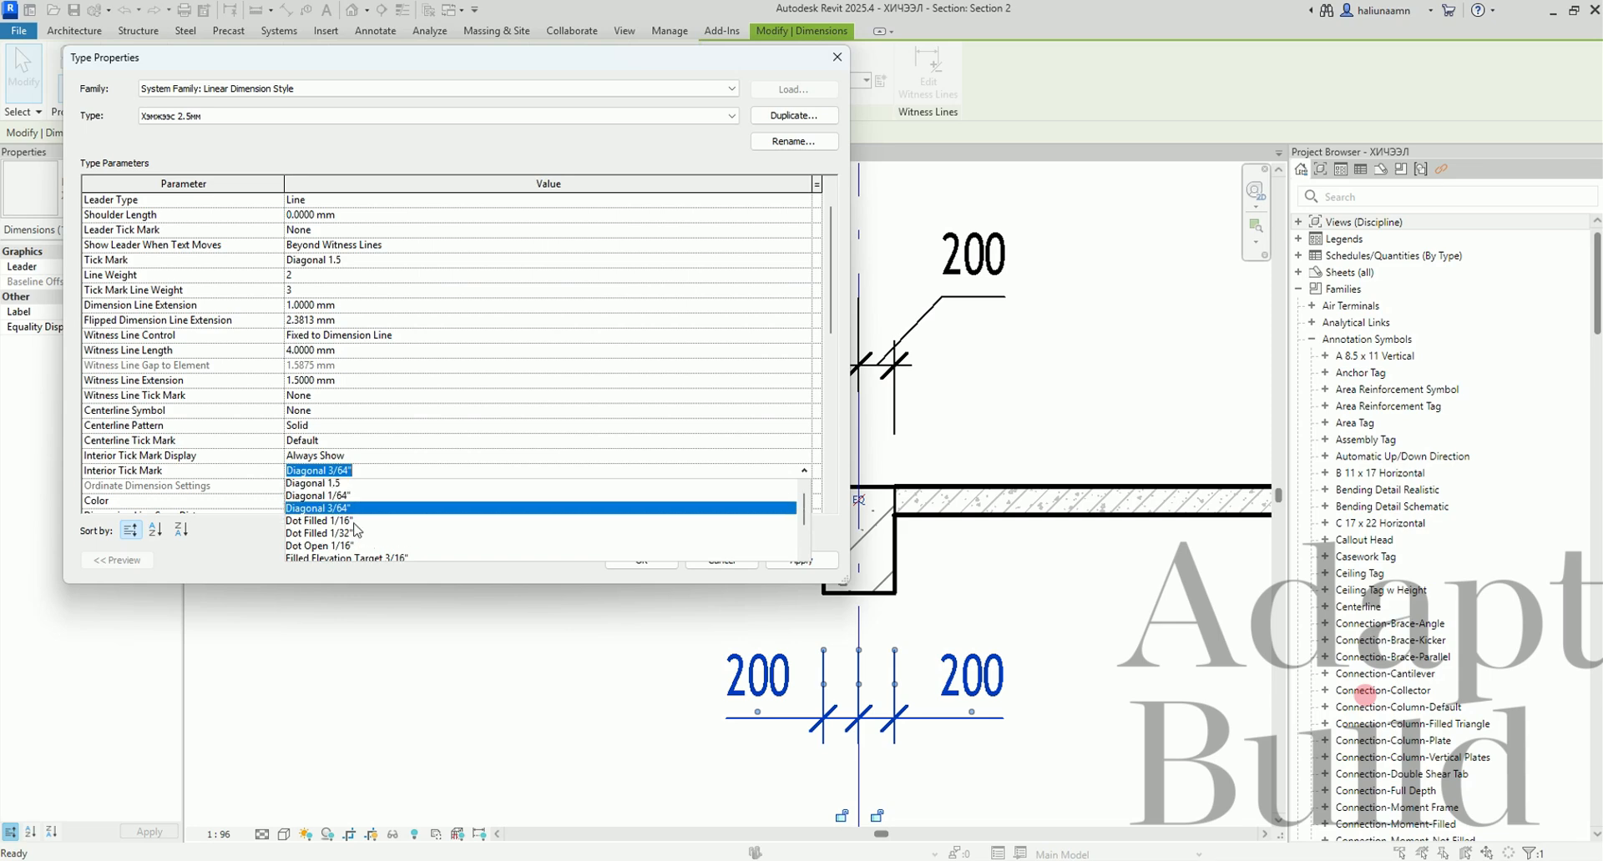
click(354, 525)
click(801, 561)
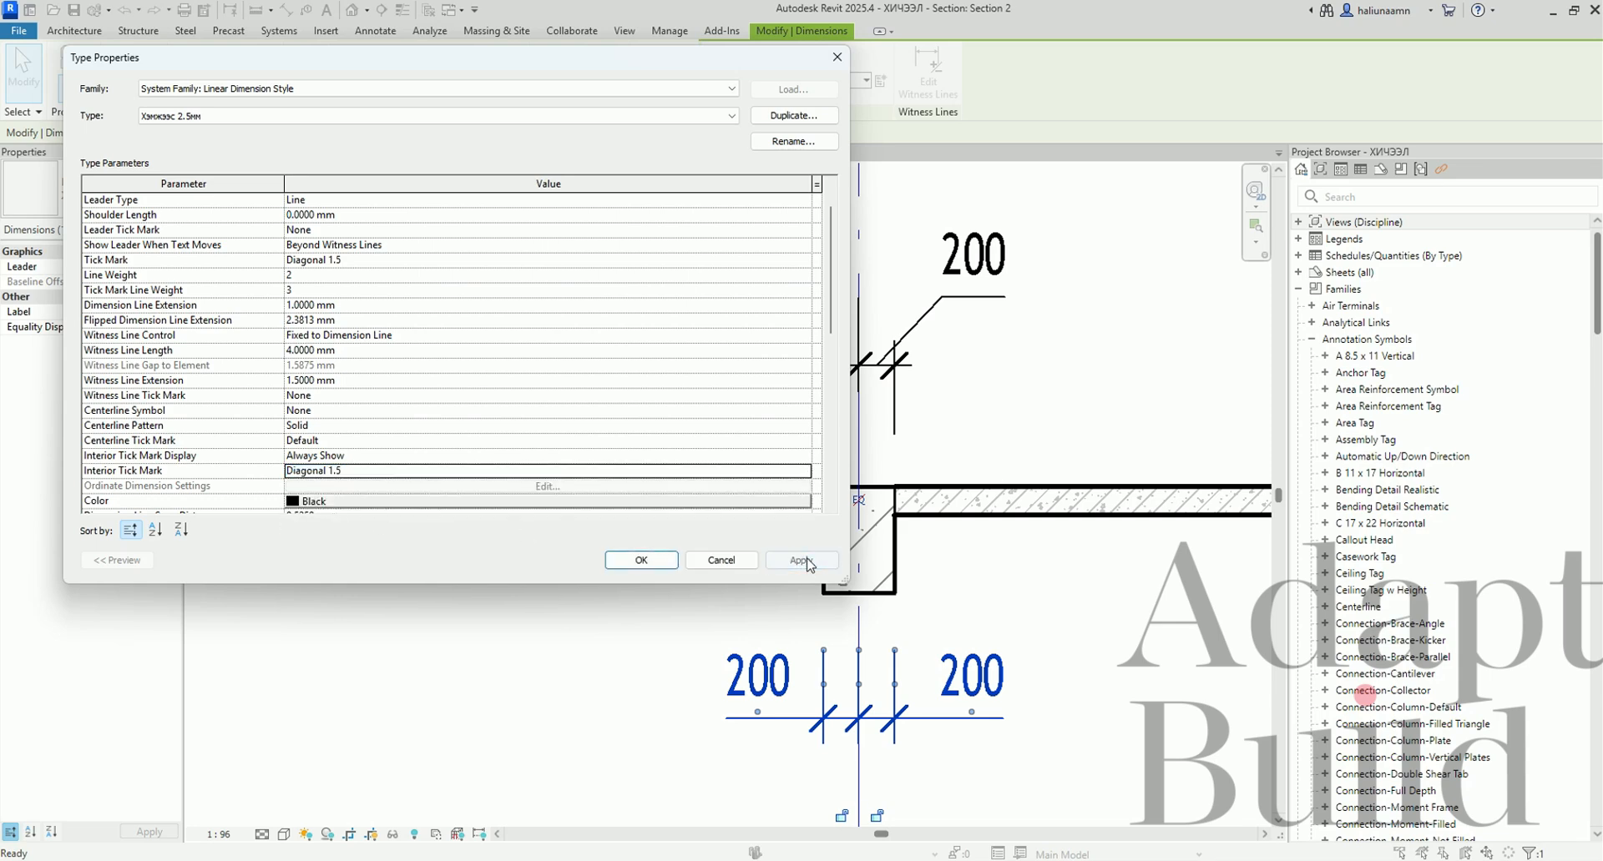
Return the dimension type's Interior Tick Mark Display to Dynamic.
click(800, 459)
click(800, 459)
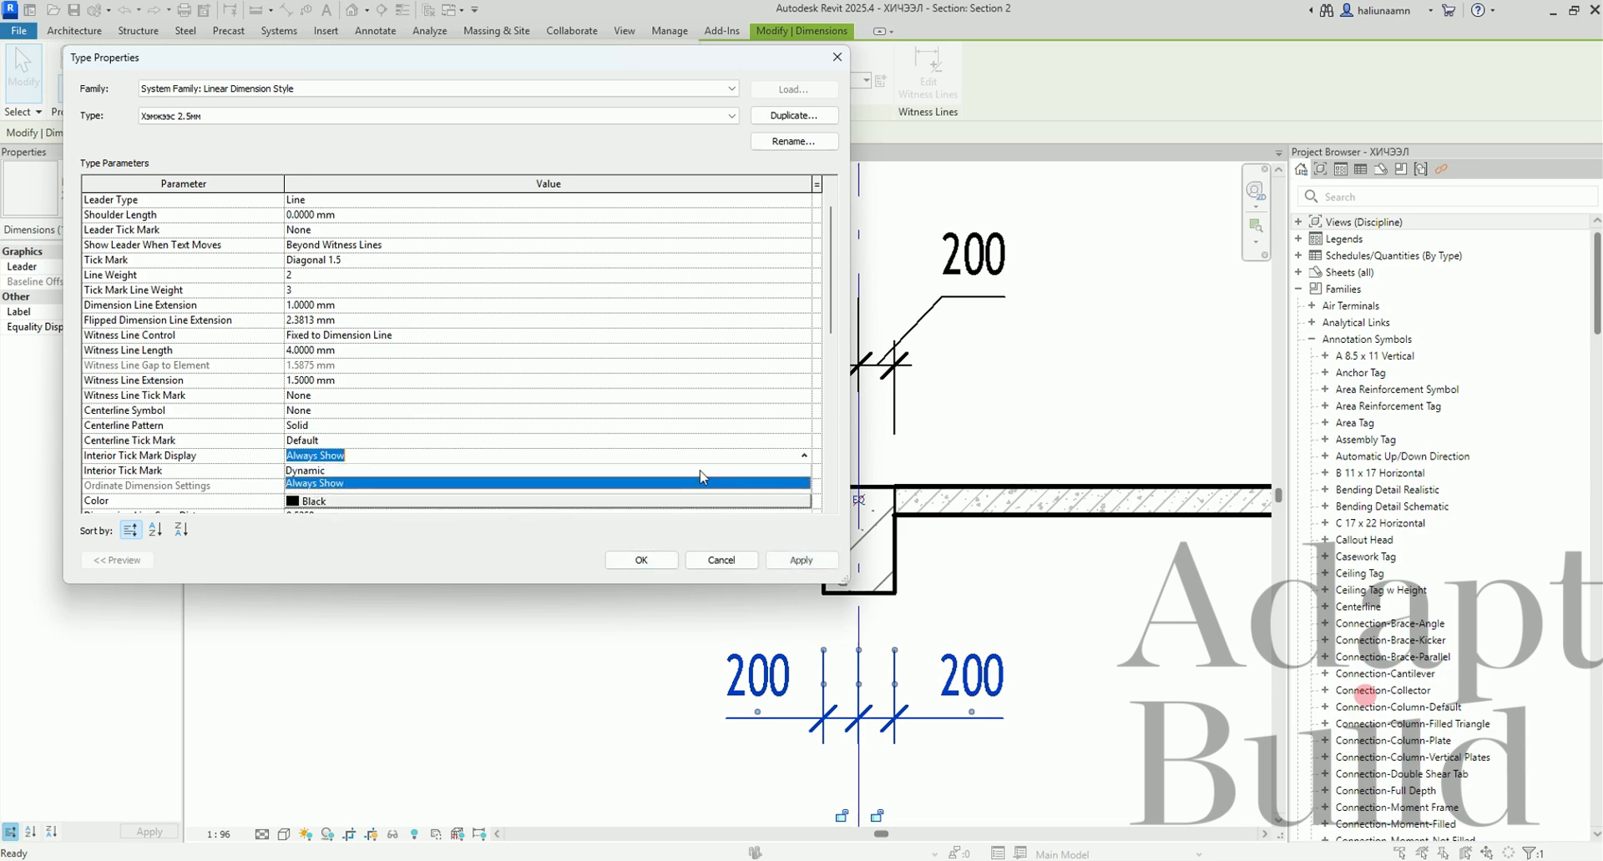
click(706, 480)
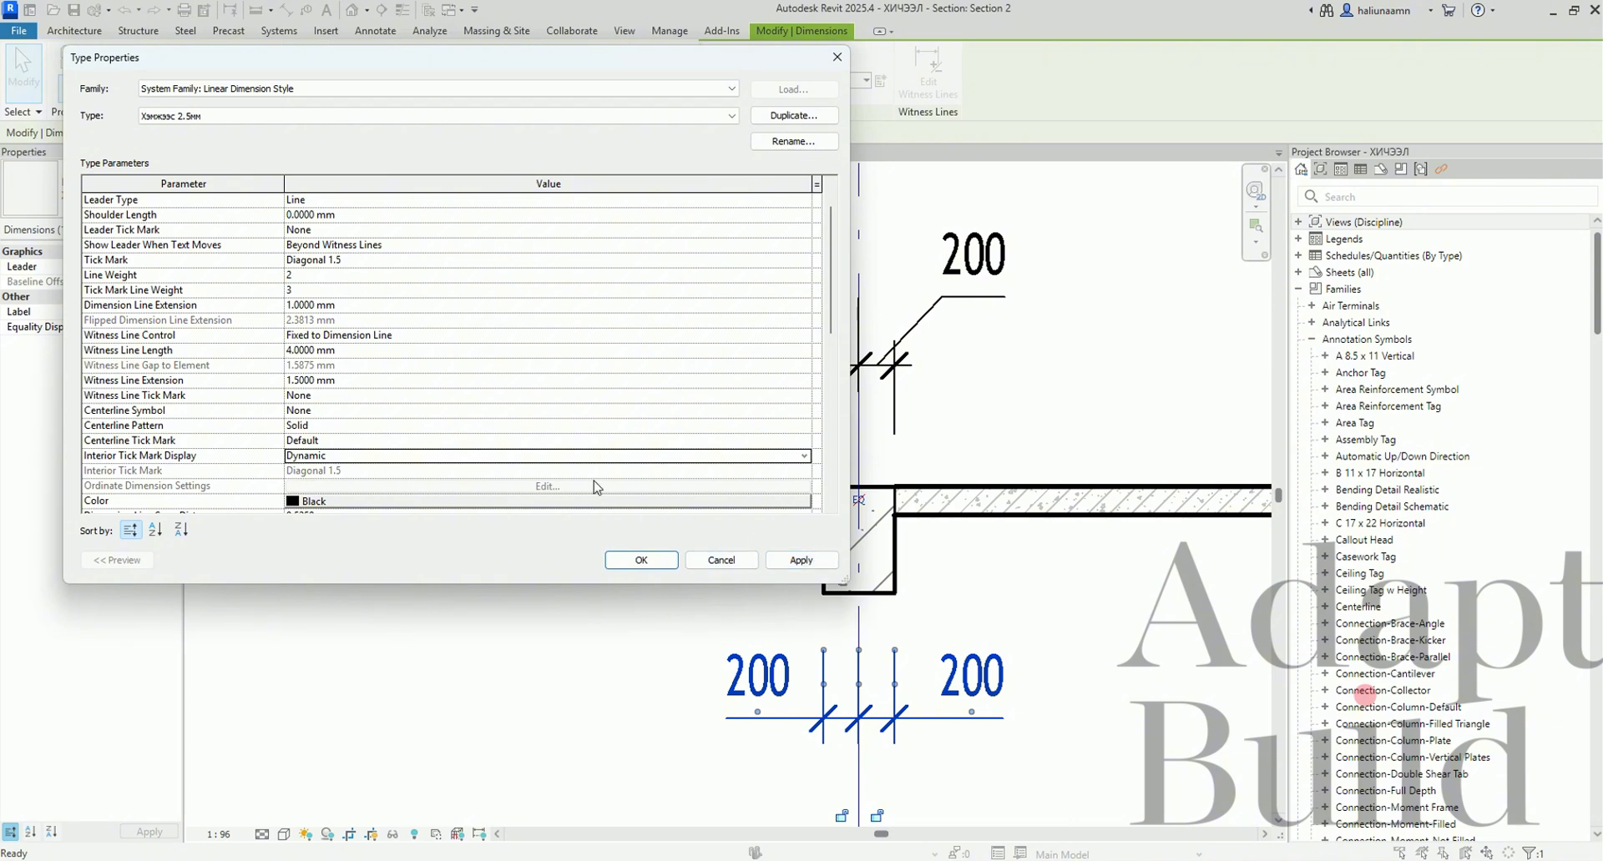
Set the dimension type's Color to green RGB 000-128-000, apply it, and close the type properties with the dimensions deselected.
scroll(509, 461, down, 1)
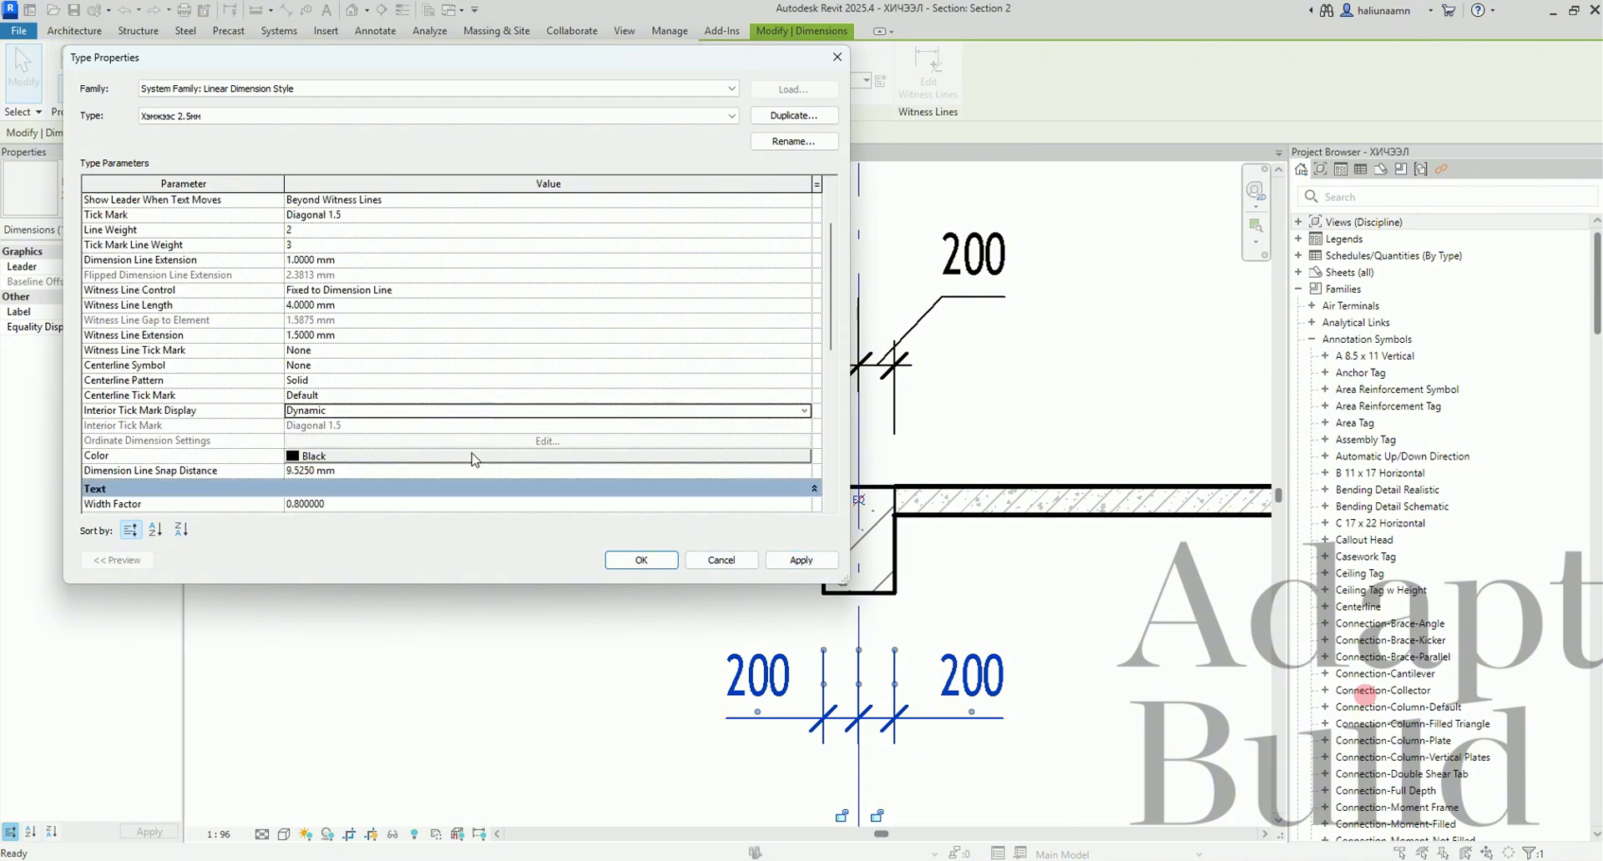
click(473, 460)
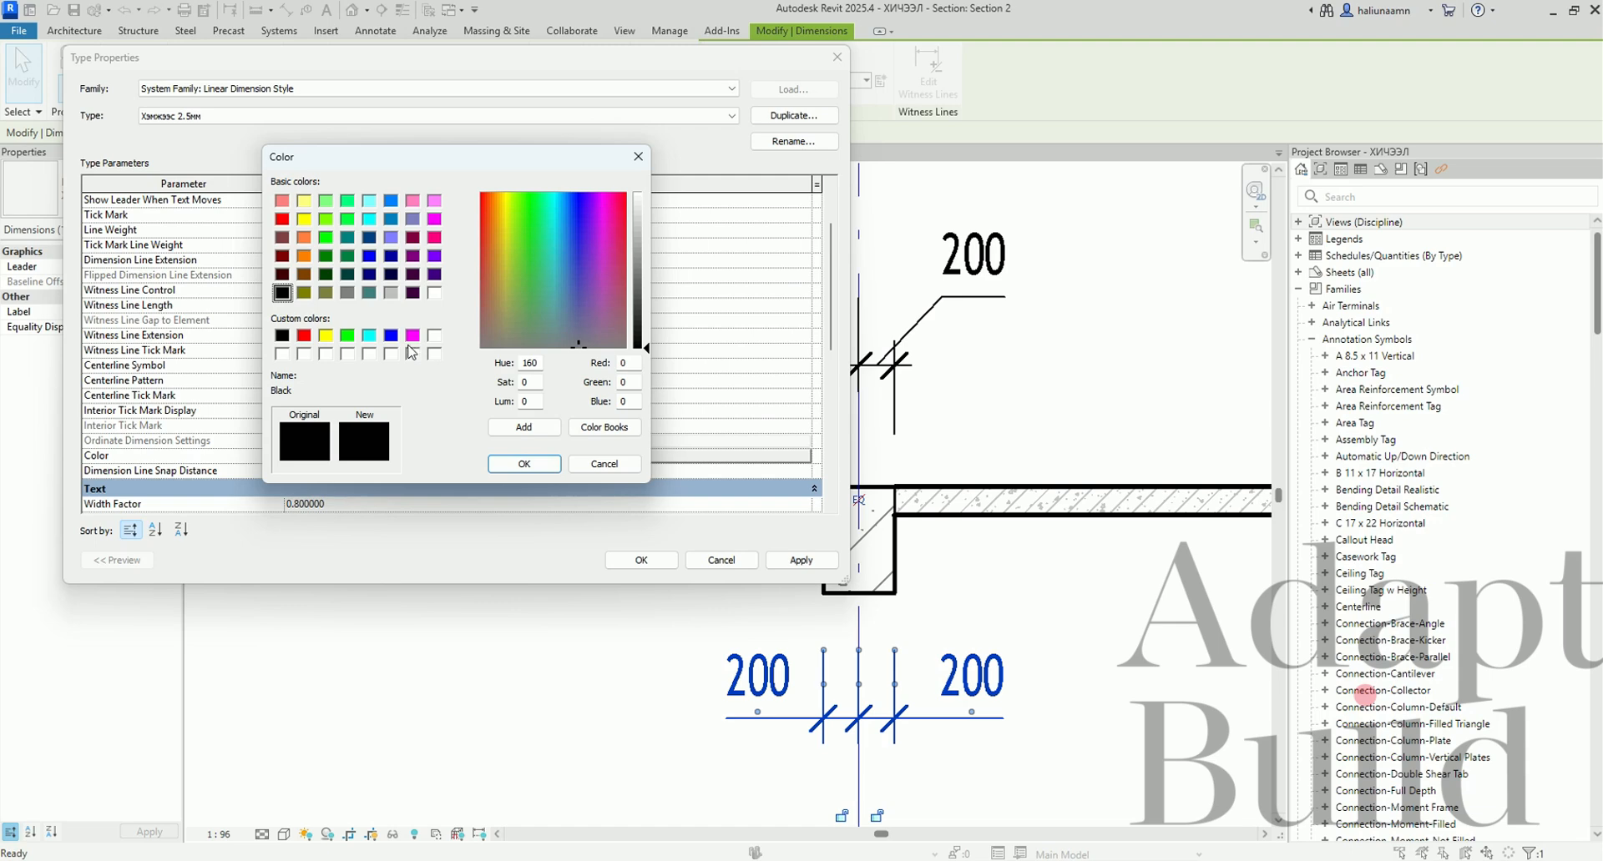
click(325, 257)
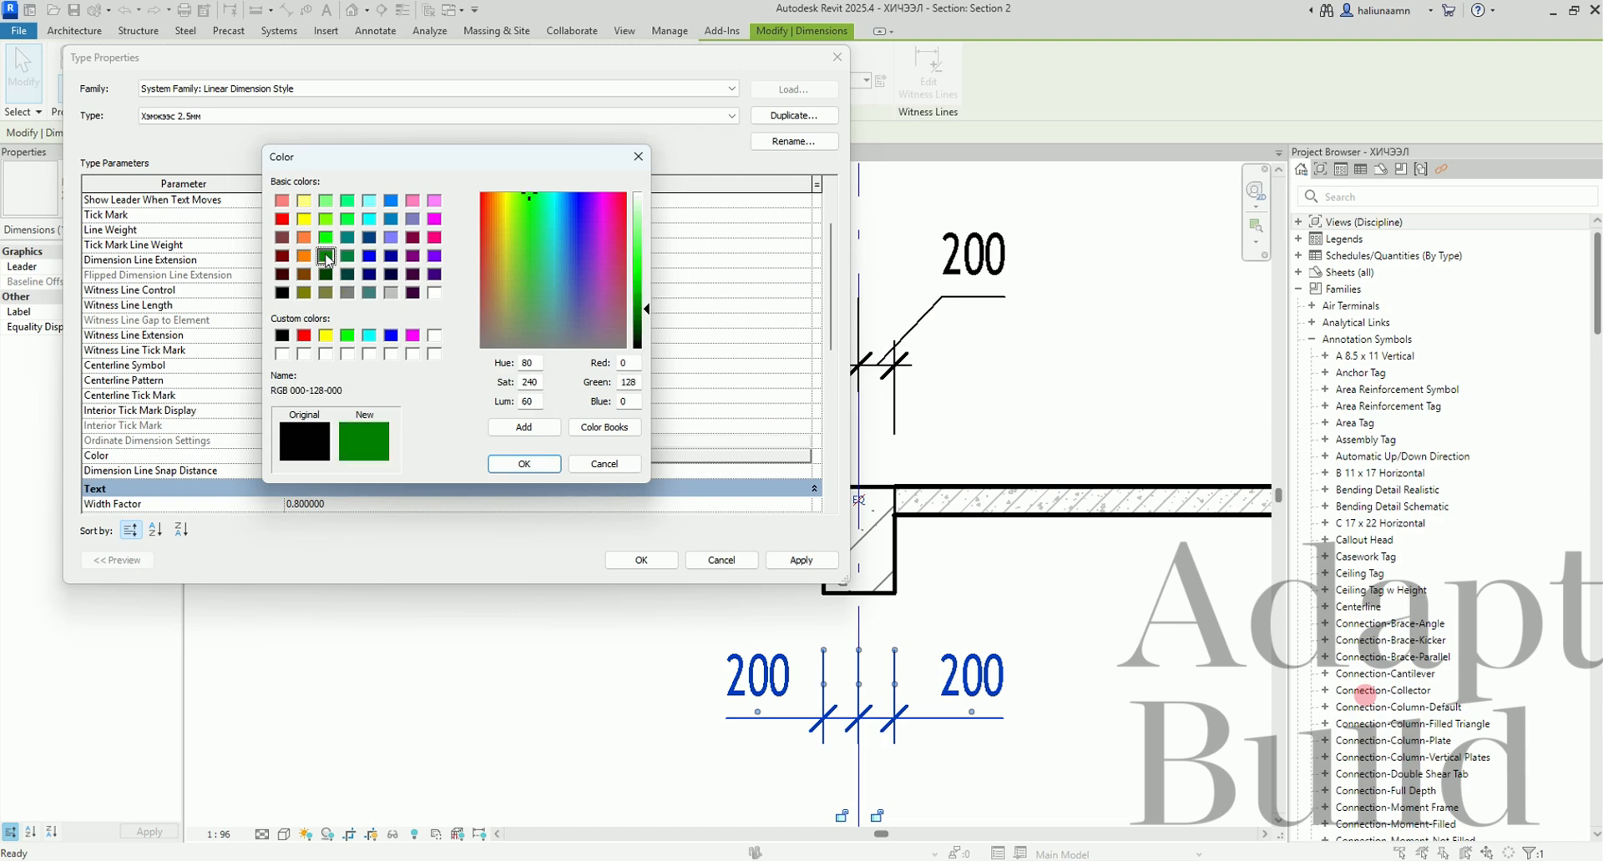
click(522, 464)
click(808, 562)
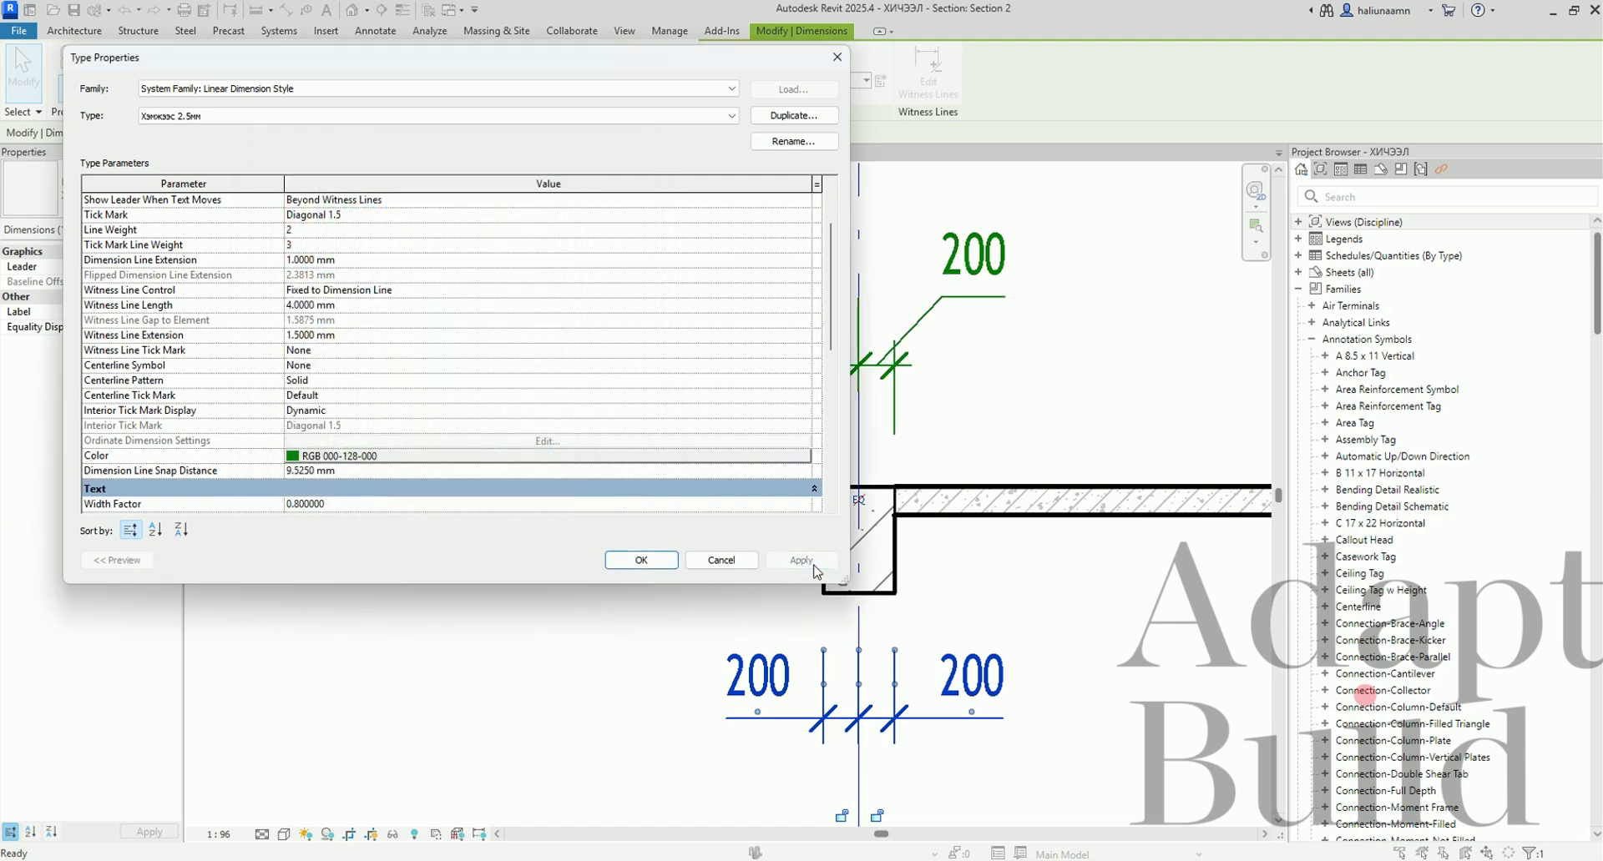
scroll(515, 424, down, 1)
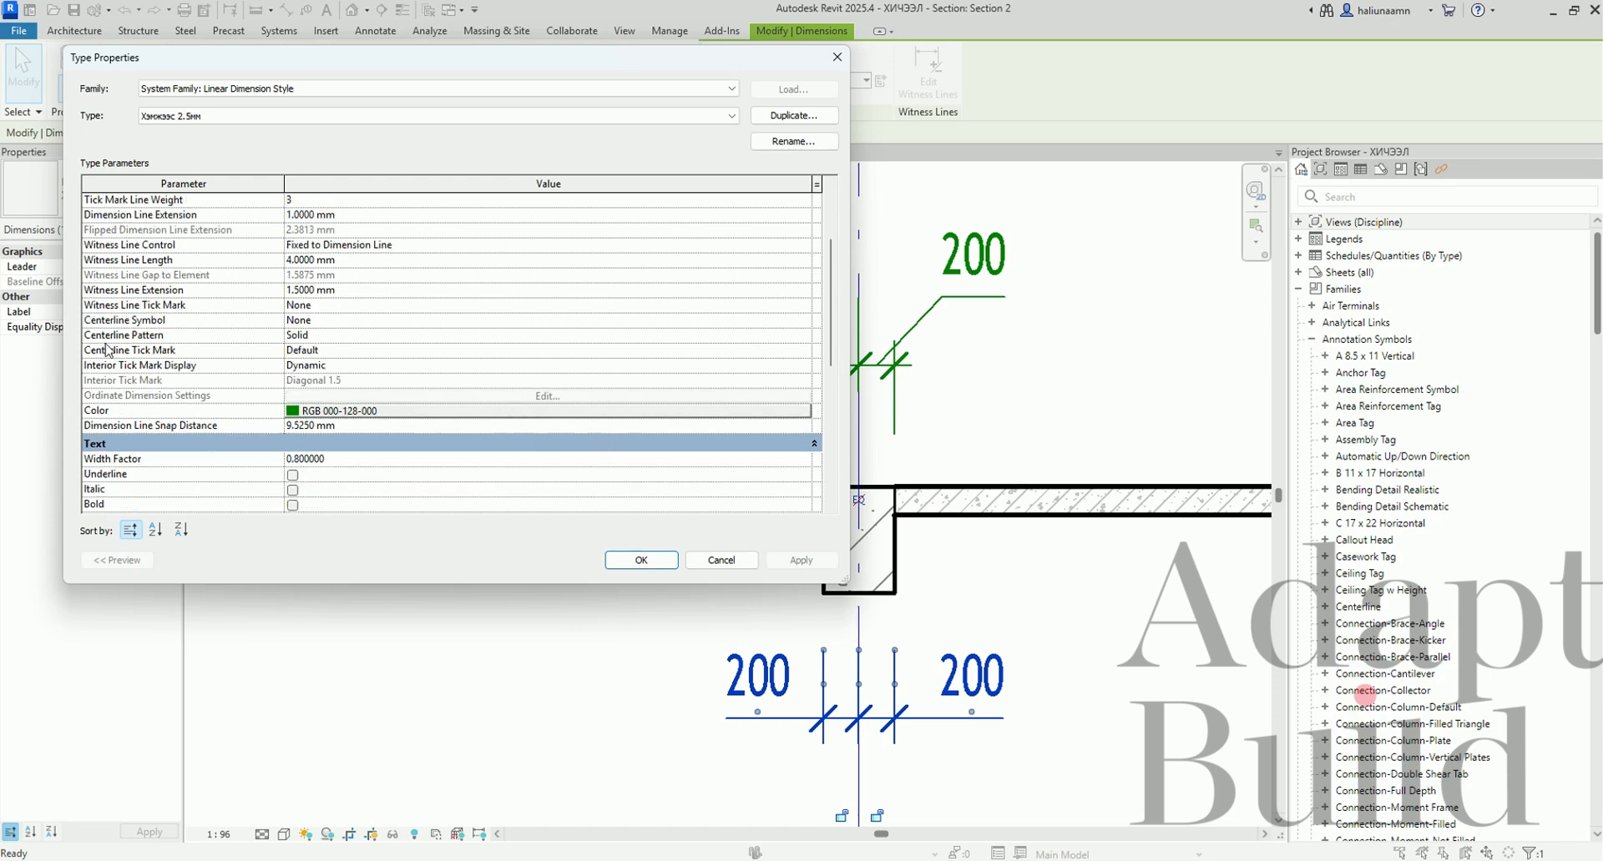
click(350, 427)
click(649, 561)
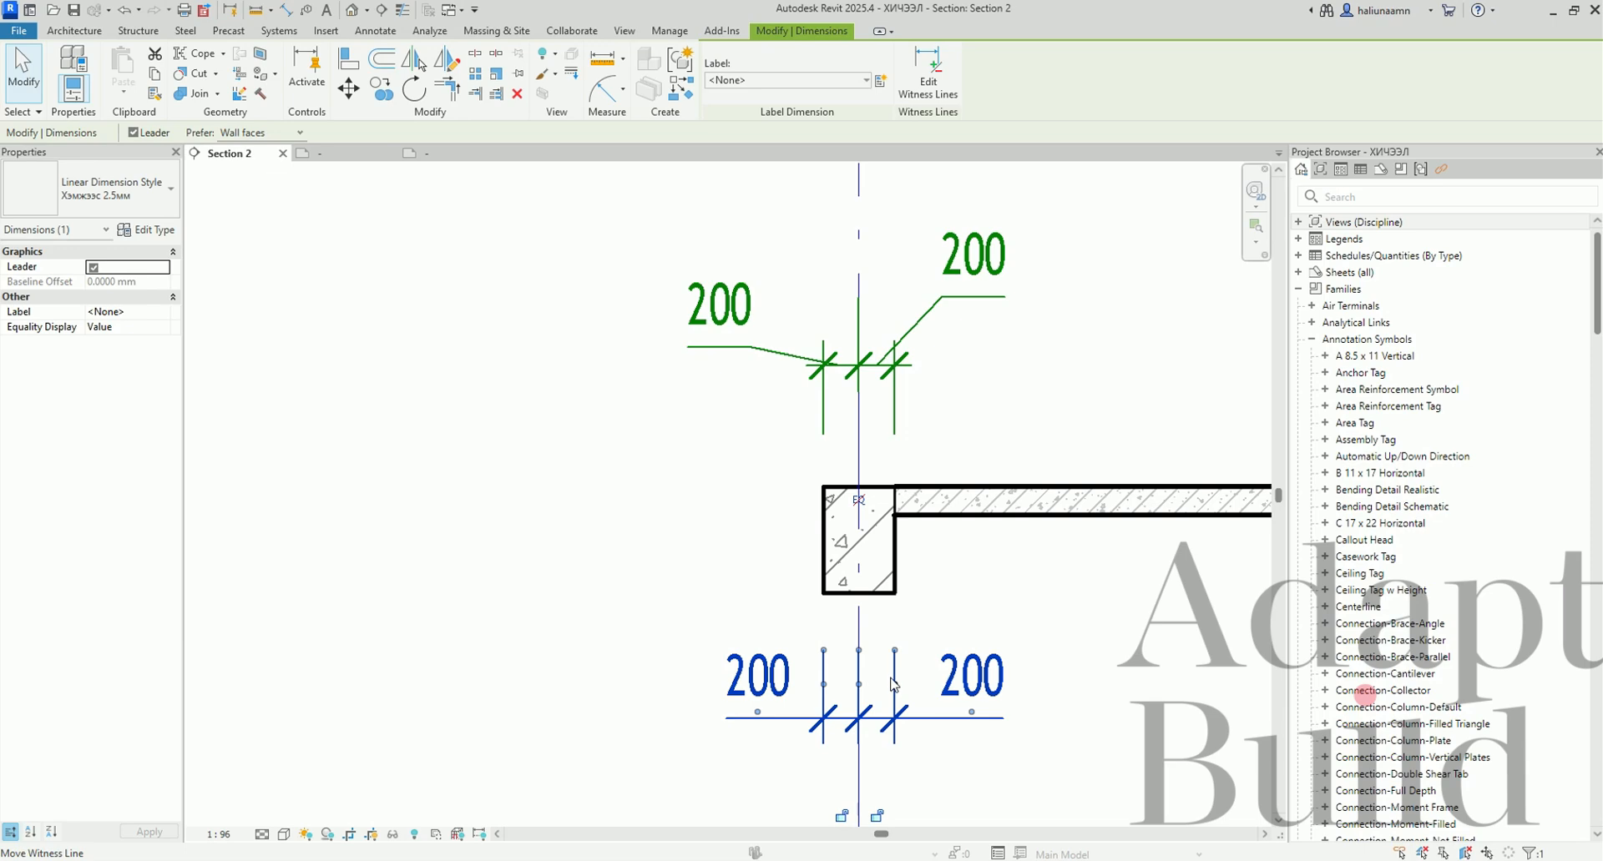
click(995, 658)
click(783, 615)
click(1043, 700)
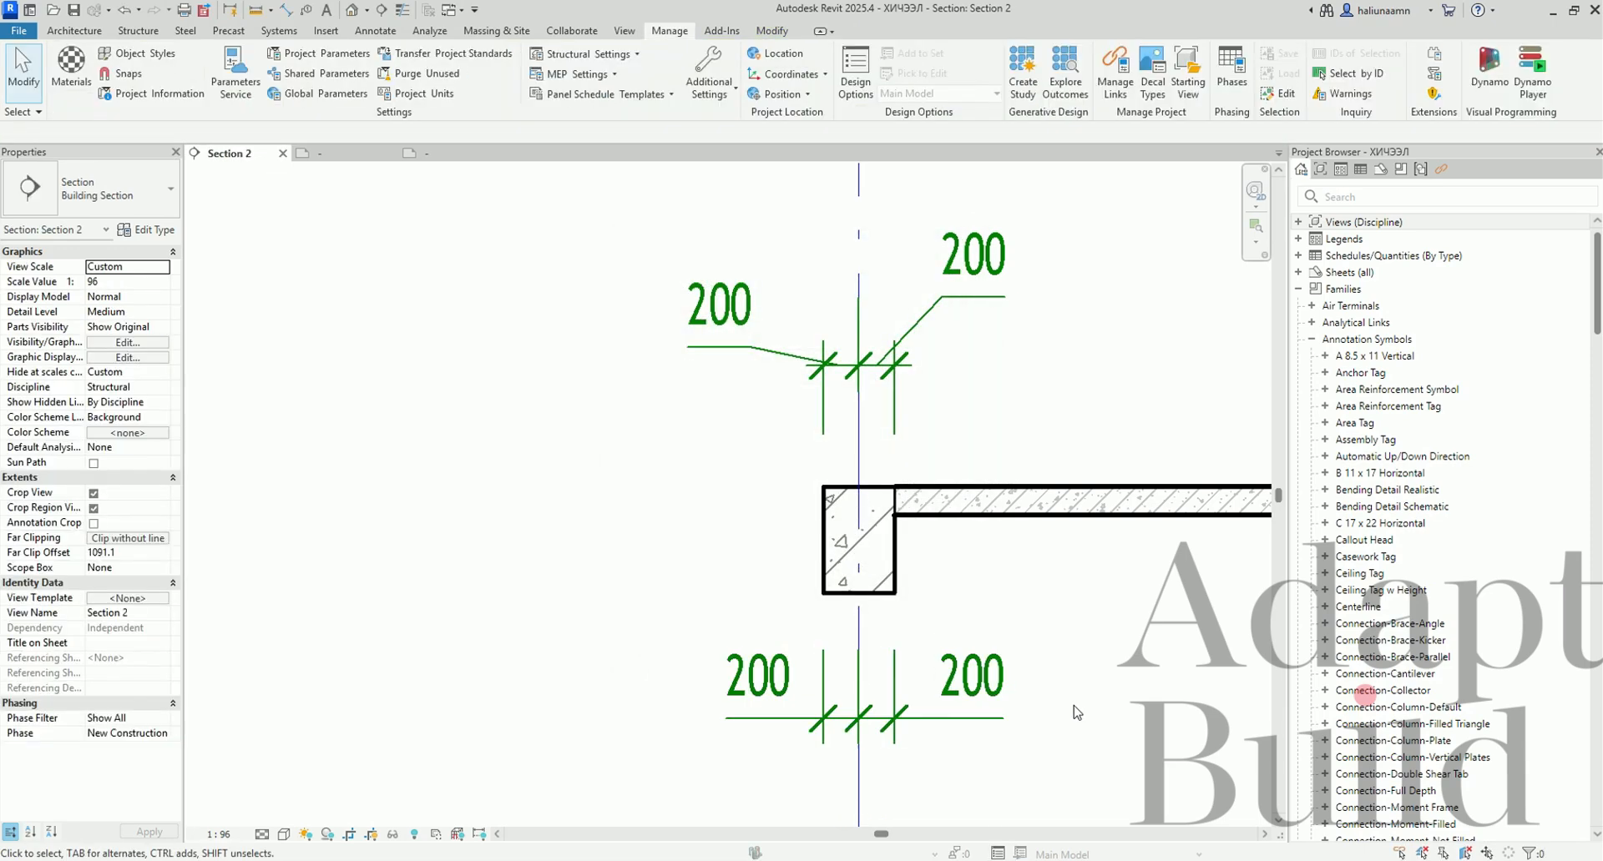
key(d)
key(i)
click(824, 547)
click(896, 569)
scroll(910, 652, down, 2)
middle_drag(910, 653, 764, 443)
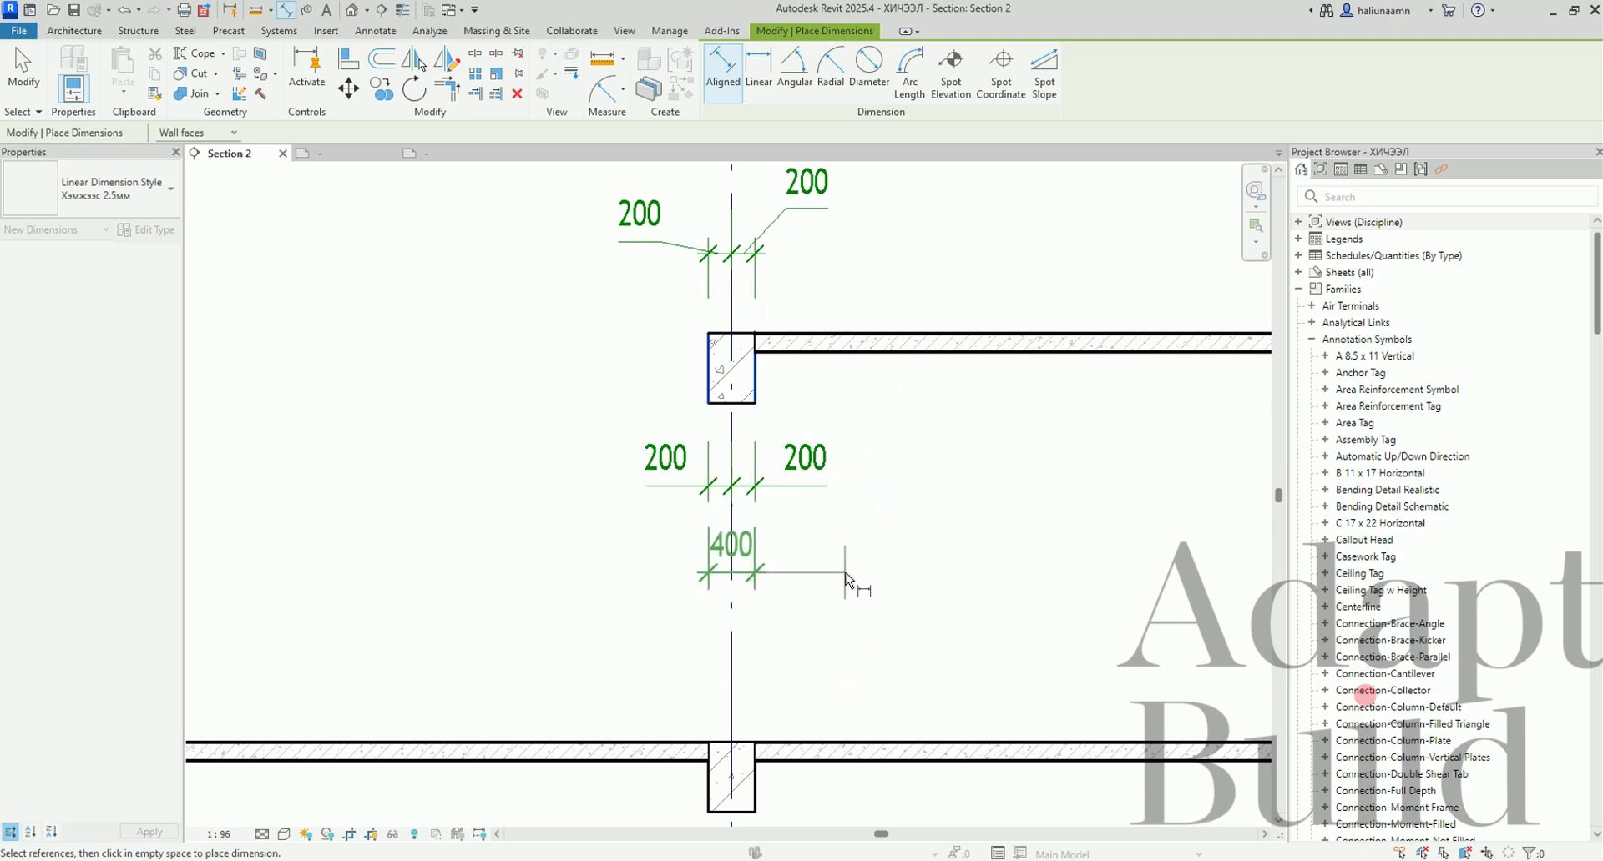
key(Escape)
key(Escape)
Set the Dimension Line Snap Distance of the lower dimension's type to 5.5 mm and apply the change.
scroll(792, 490, up, 2)
click(887, 664)
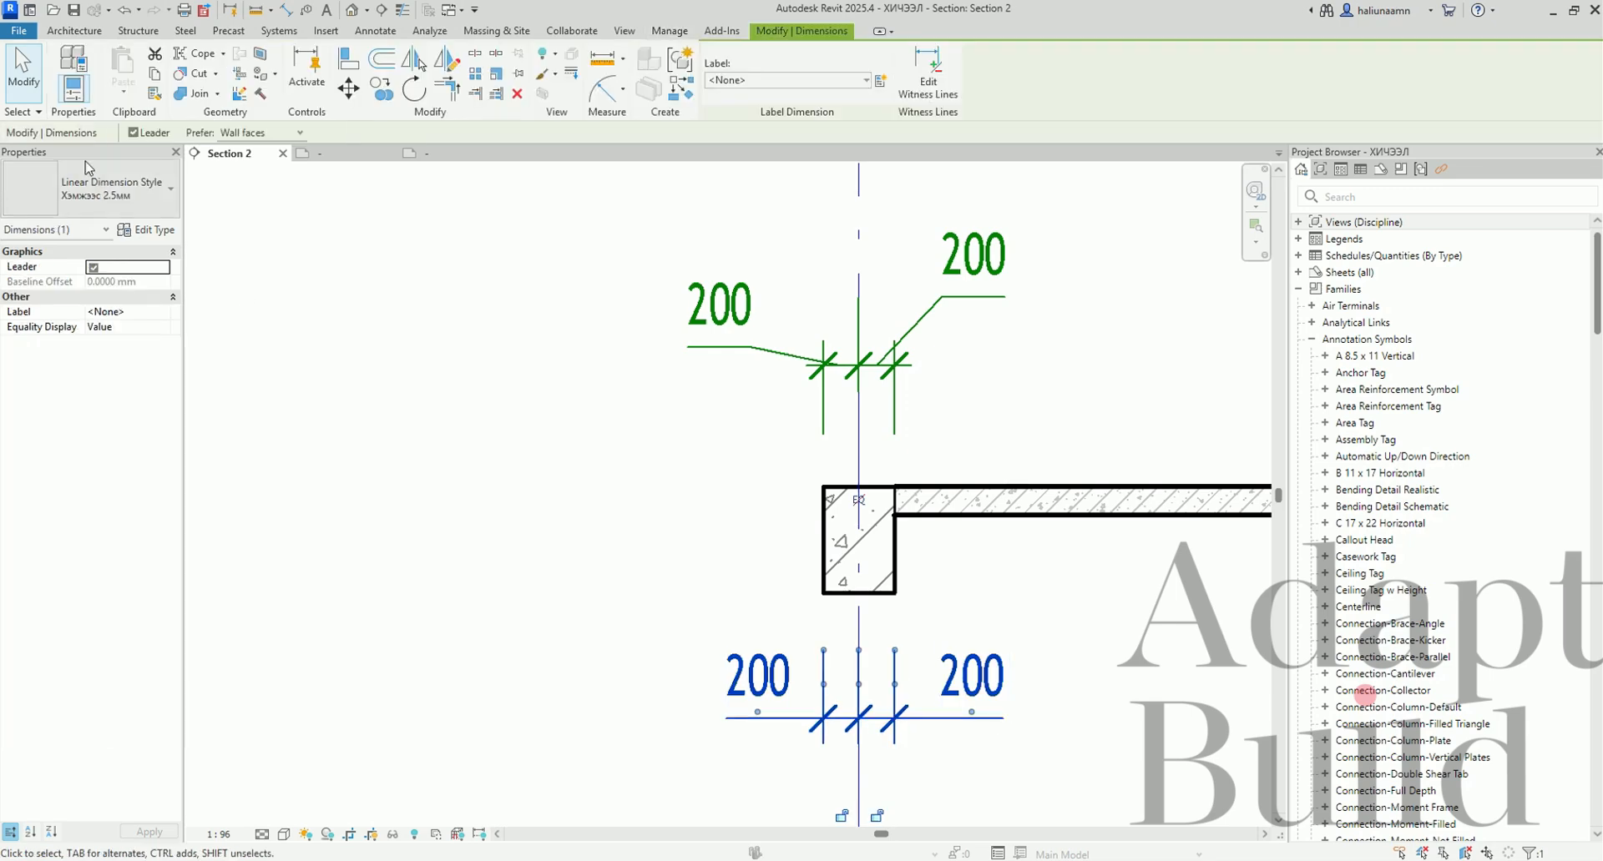
click(169, 237)
scroll(547, 420, down, 5)
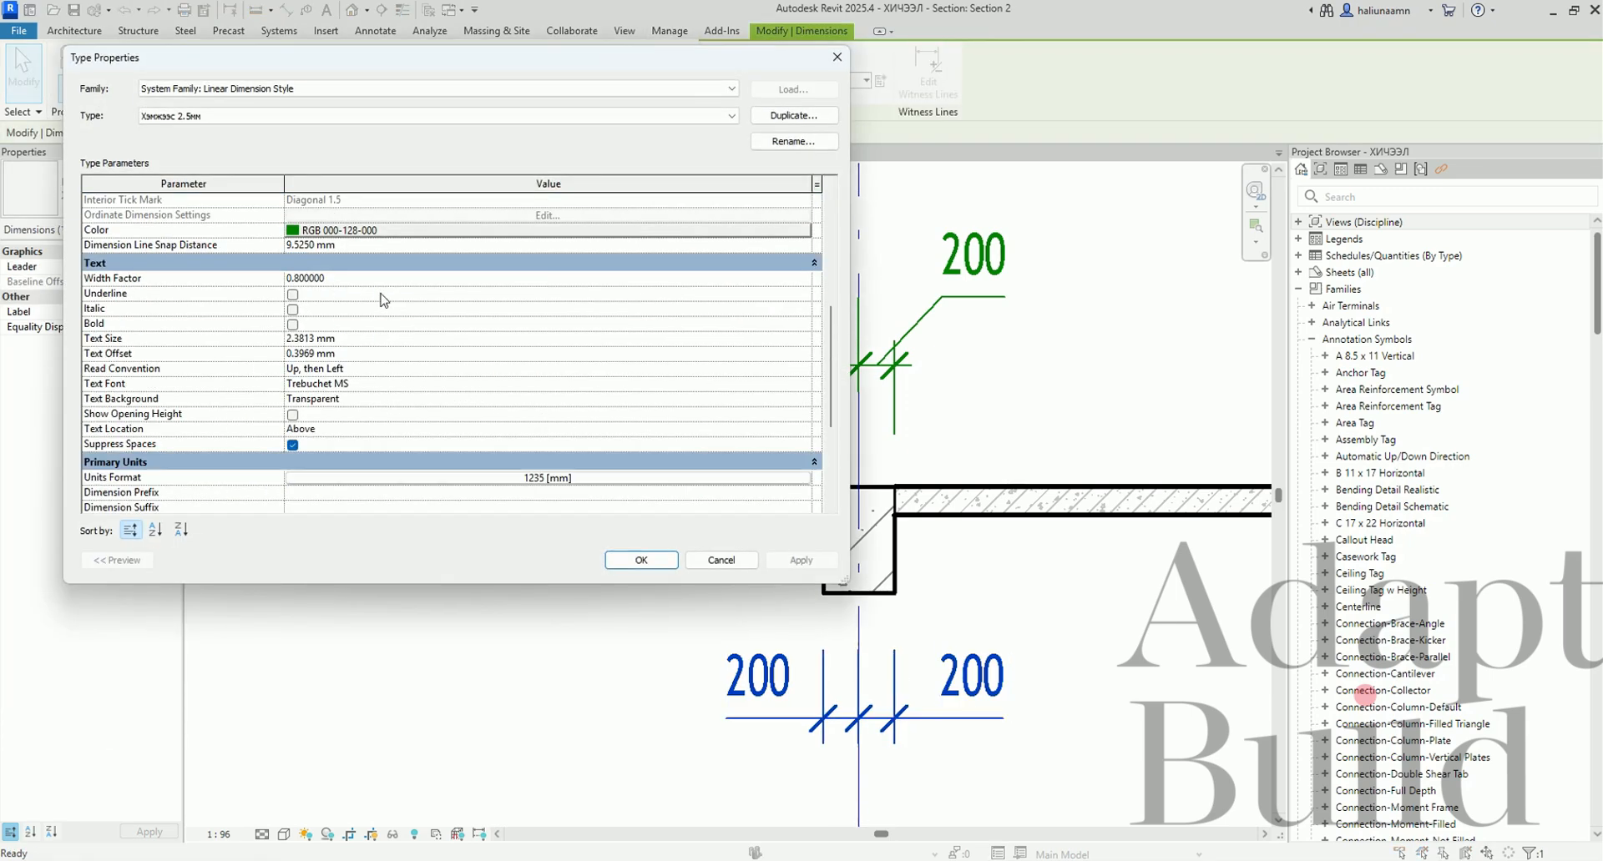
click(386, 246)
text(6)
click(797, 560)
click(641, 560)
click(1040, 612)
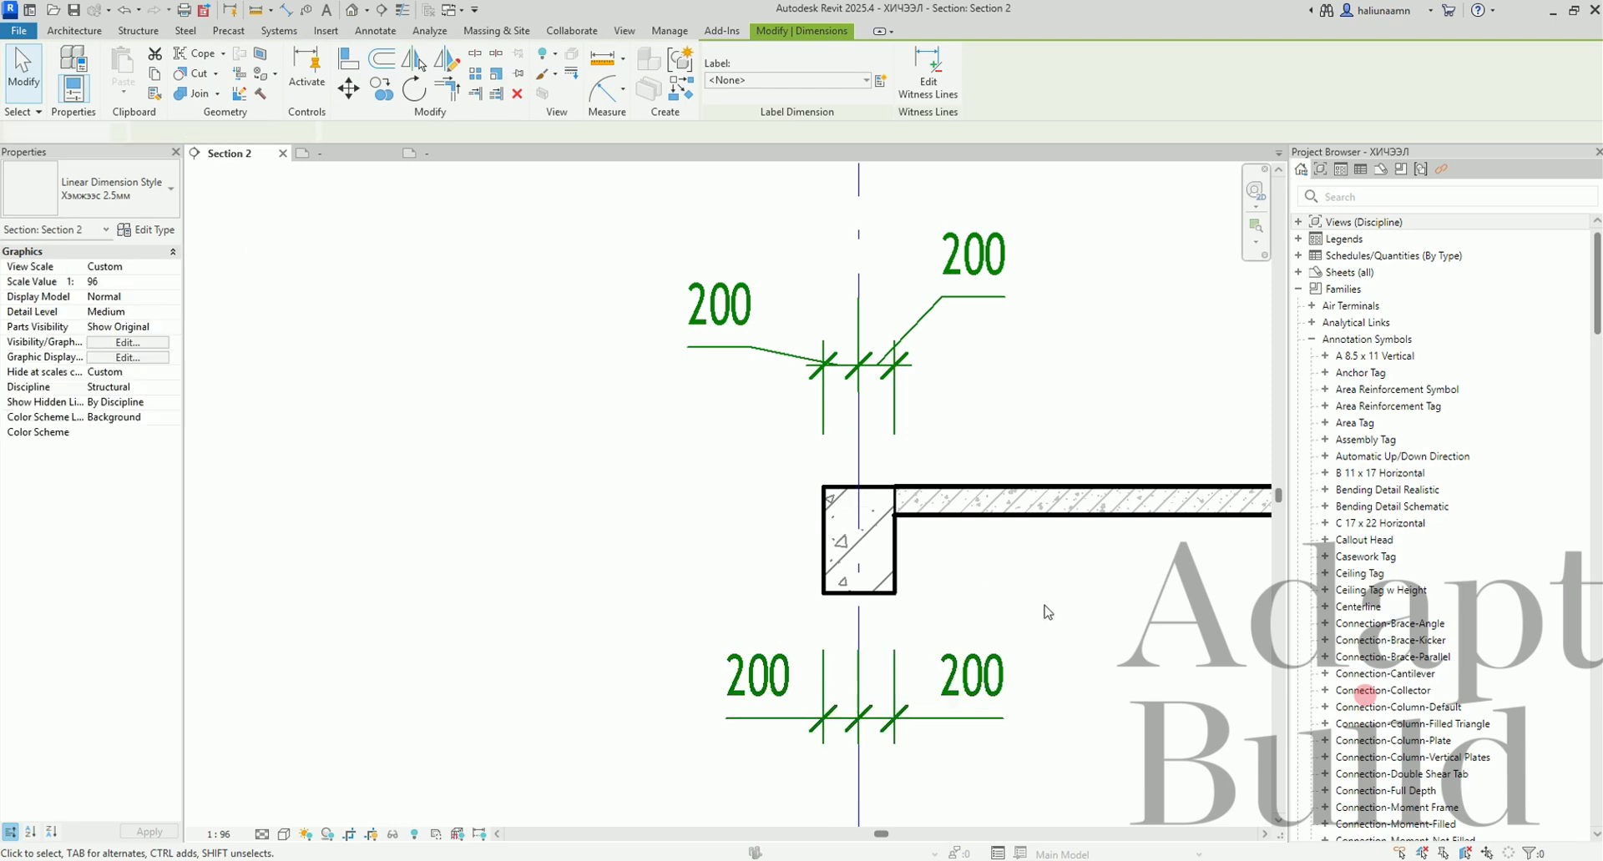
Add an aligned dimension across the full width of the upper beam, snapped below the existing lower dimension line.
key(i)
click(823, 537)
click(894, 569)
scroll(906, 603, down, 1)
middle_drag(906, 609, 789, 446)
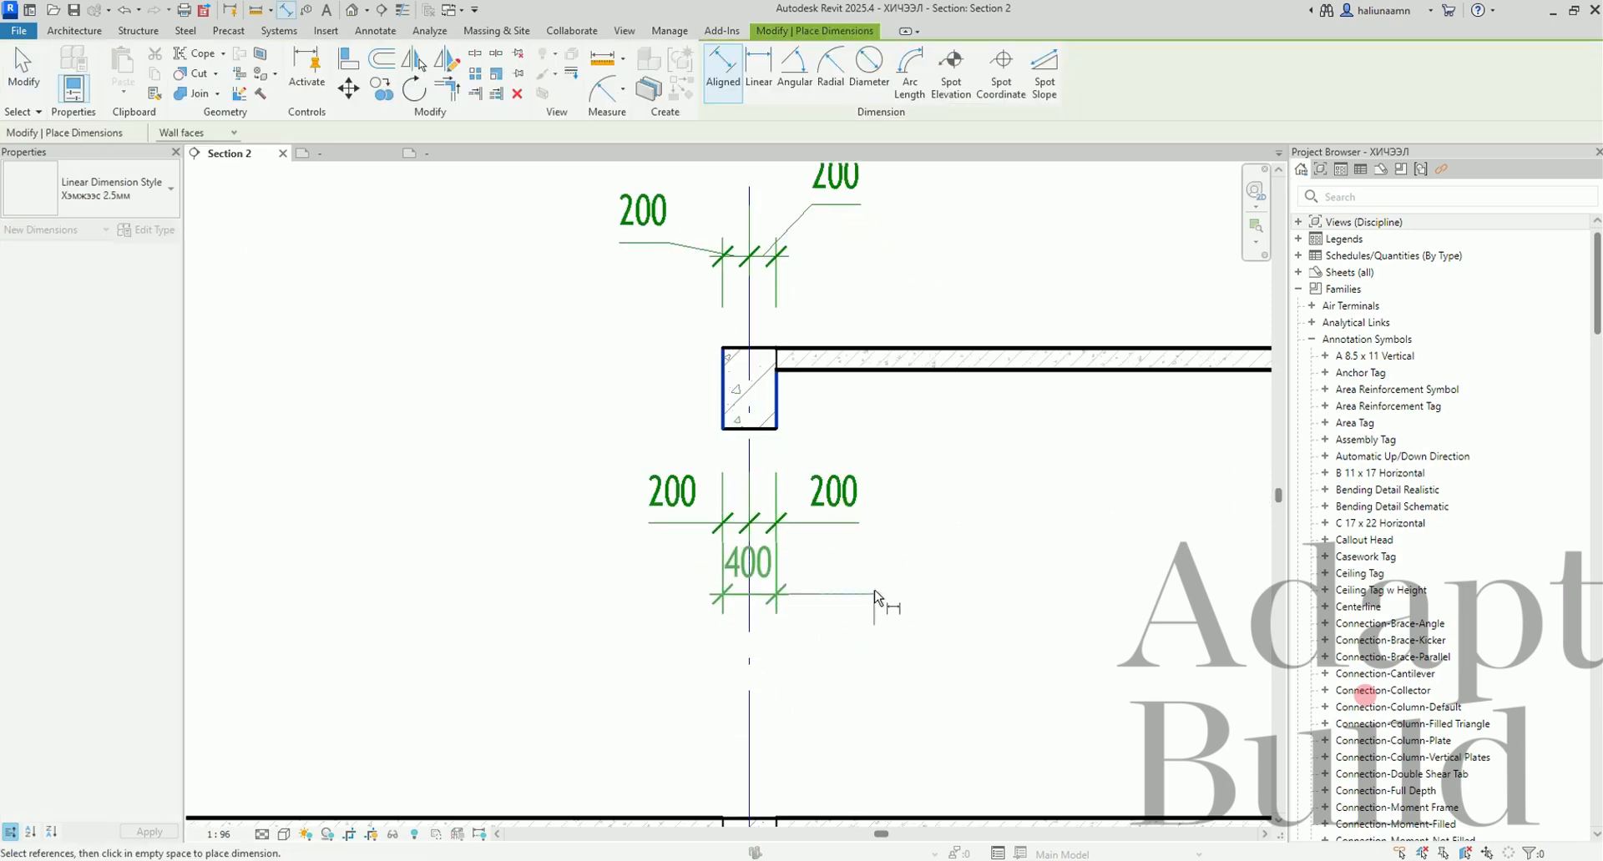
click(880, 607)
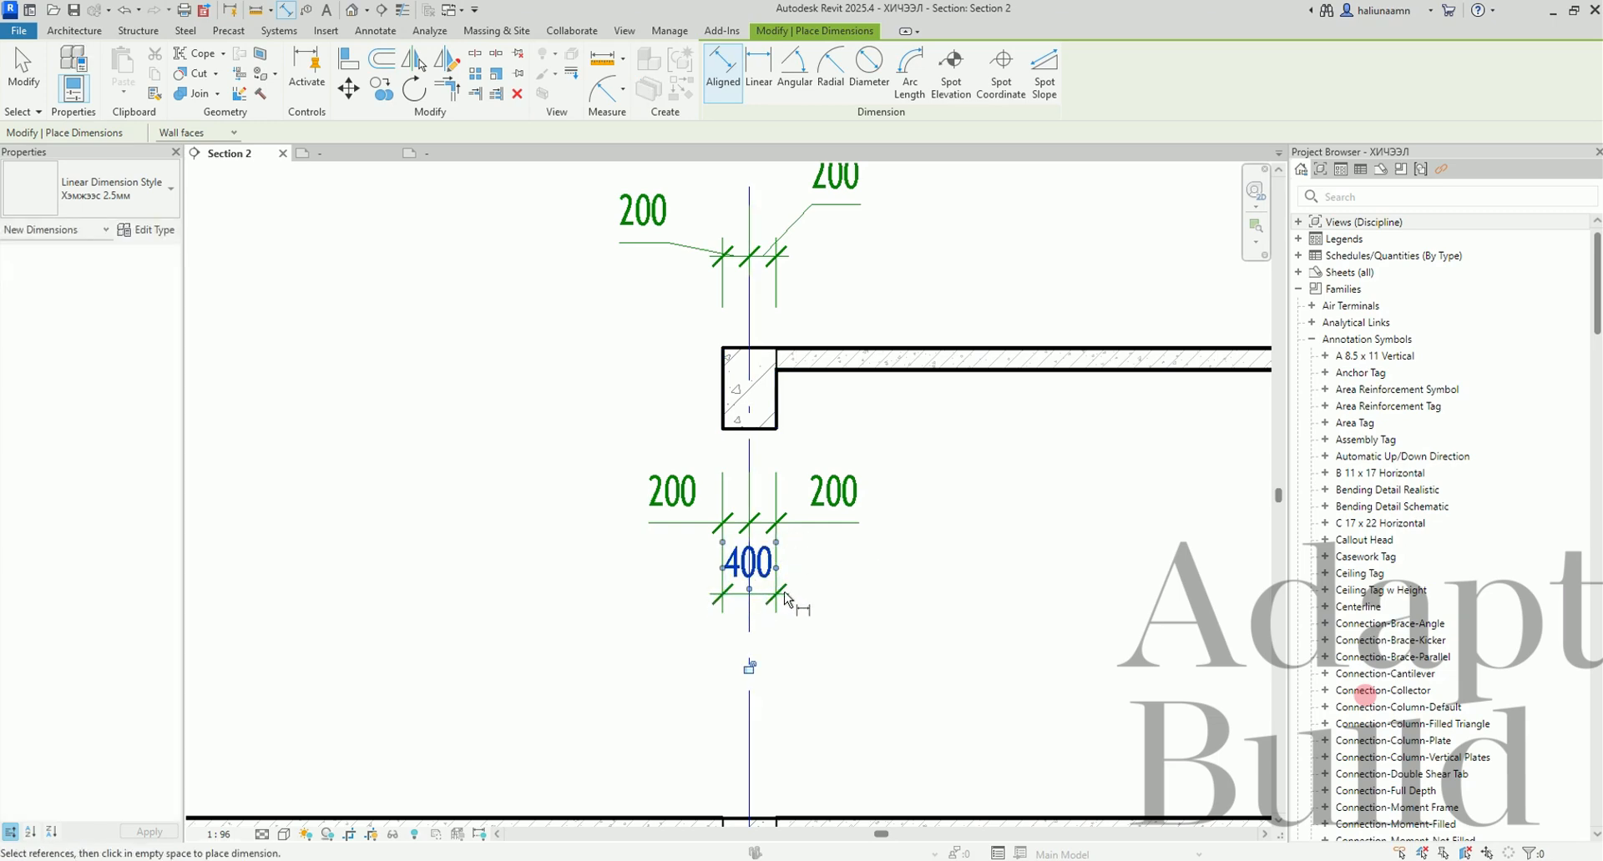
key(Escape)
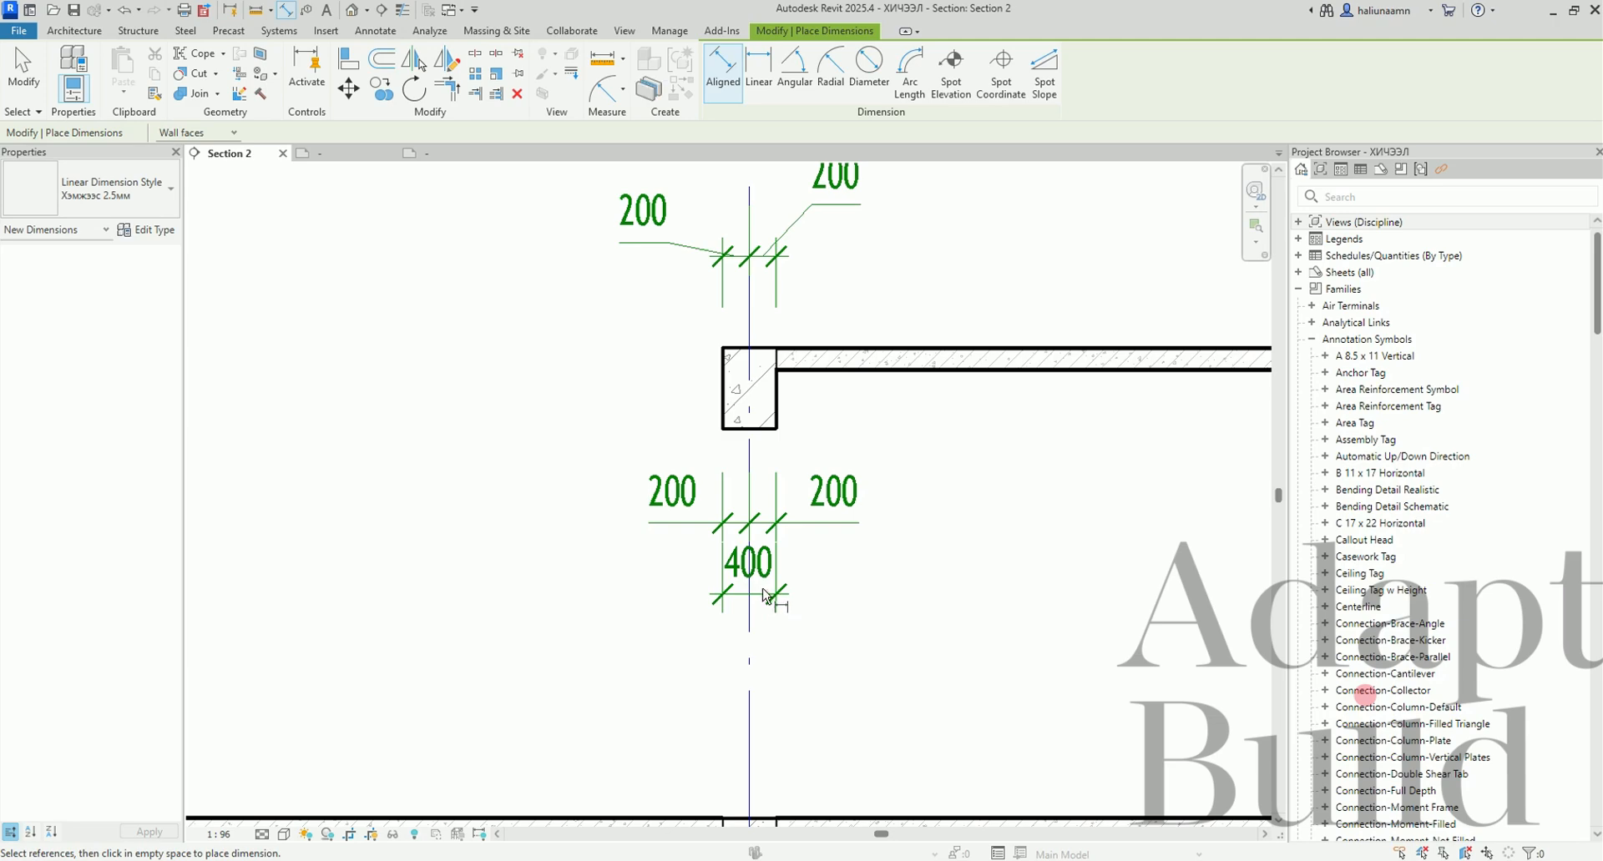
key(Escape)
In the type properties of the full-width dimension, set Width Factor to 0.9, Text Size to 2.5 mm and Text Offset to 0 mm.
click(768, 603)
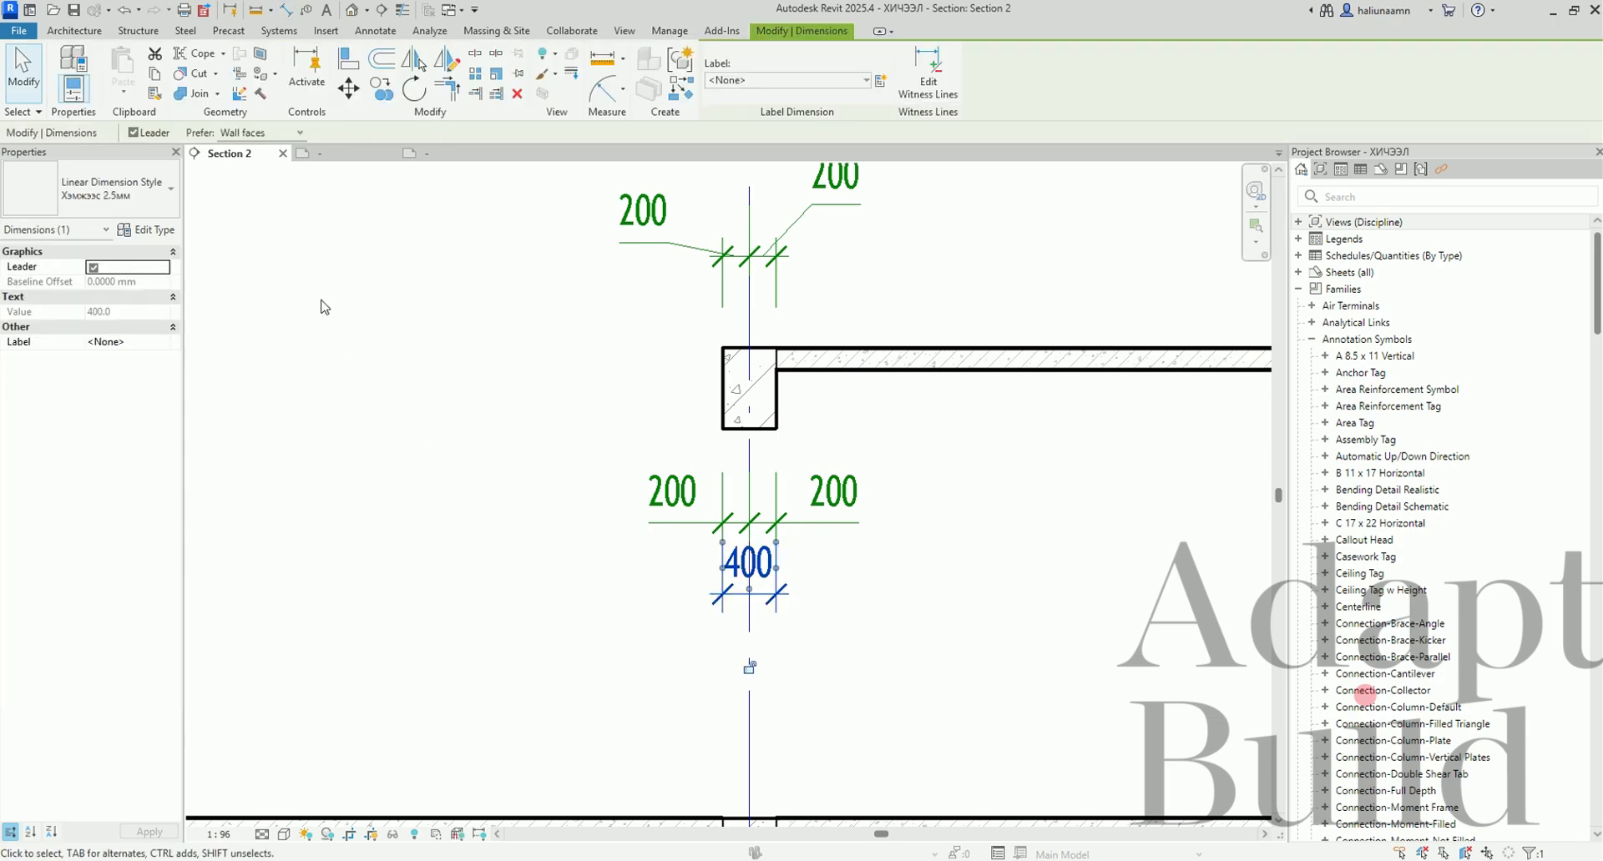
click(137, 230)
scroll(526, 401, down, 4)
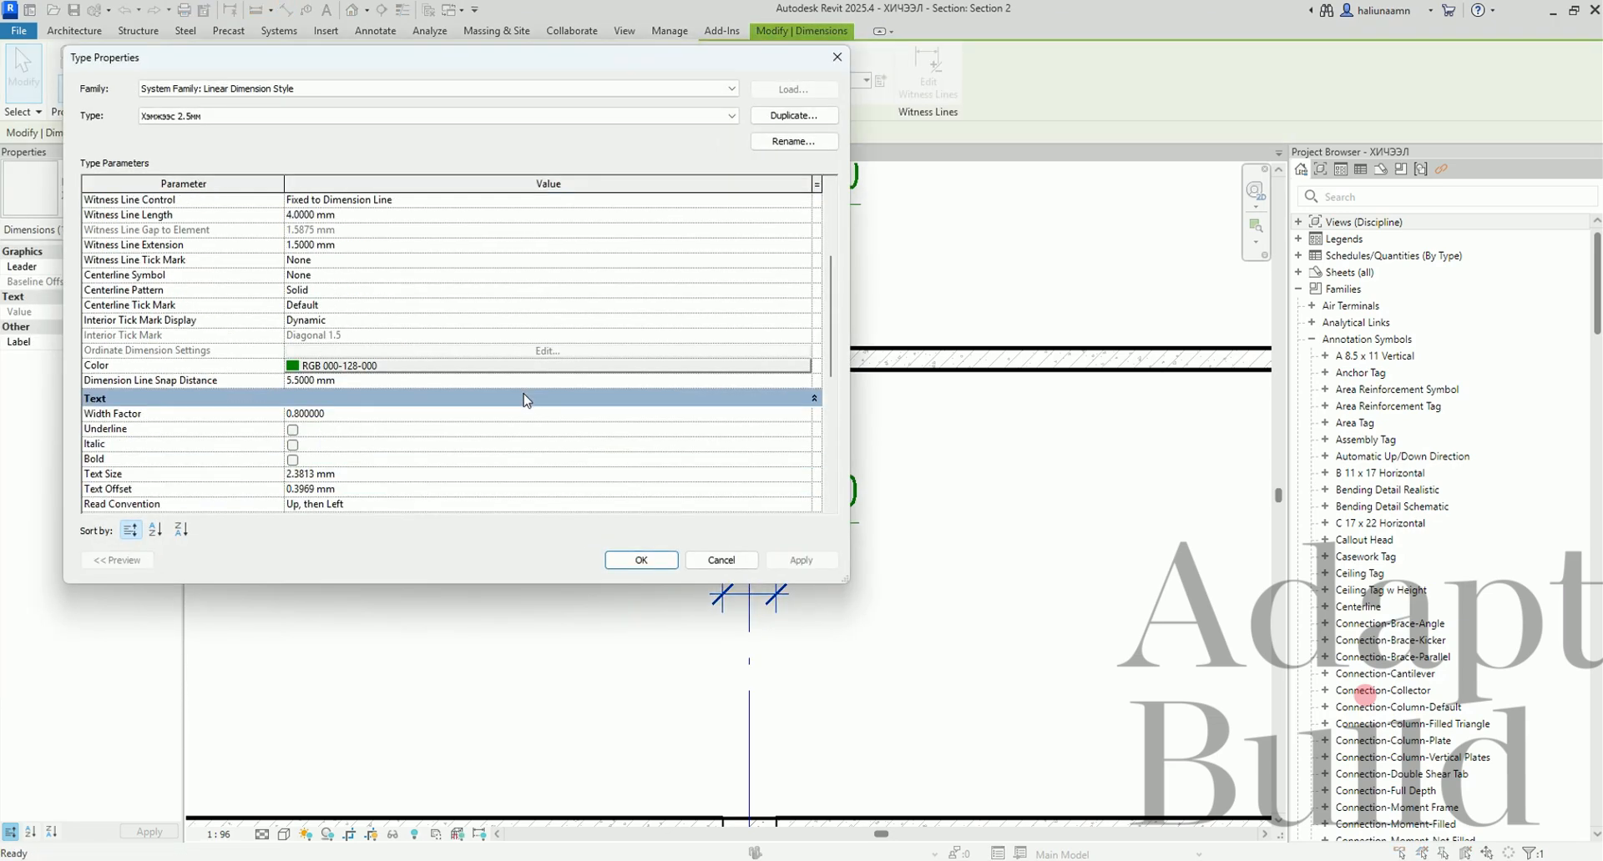
scroll(526, 400, down, 1)
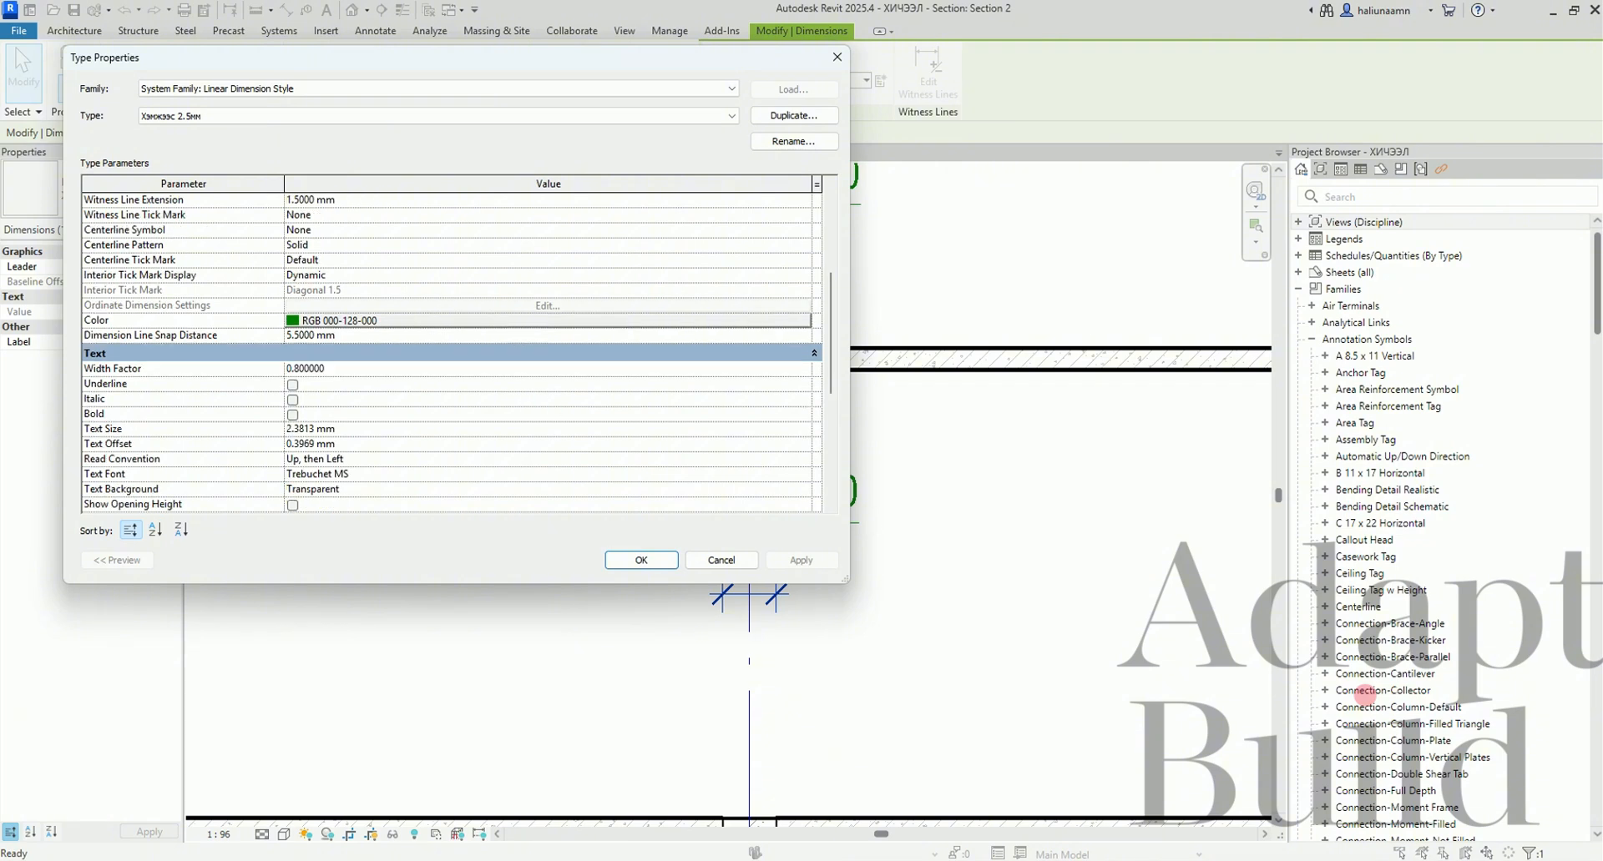
click(547, 321)
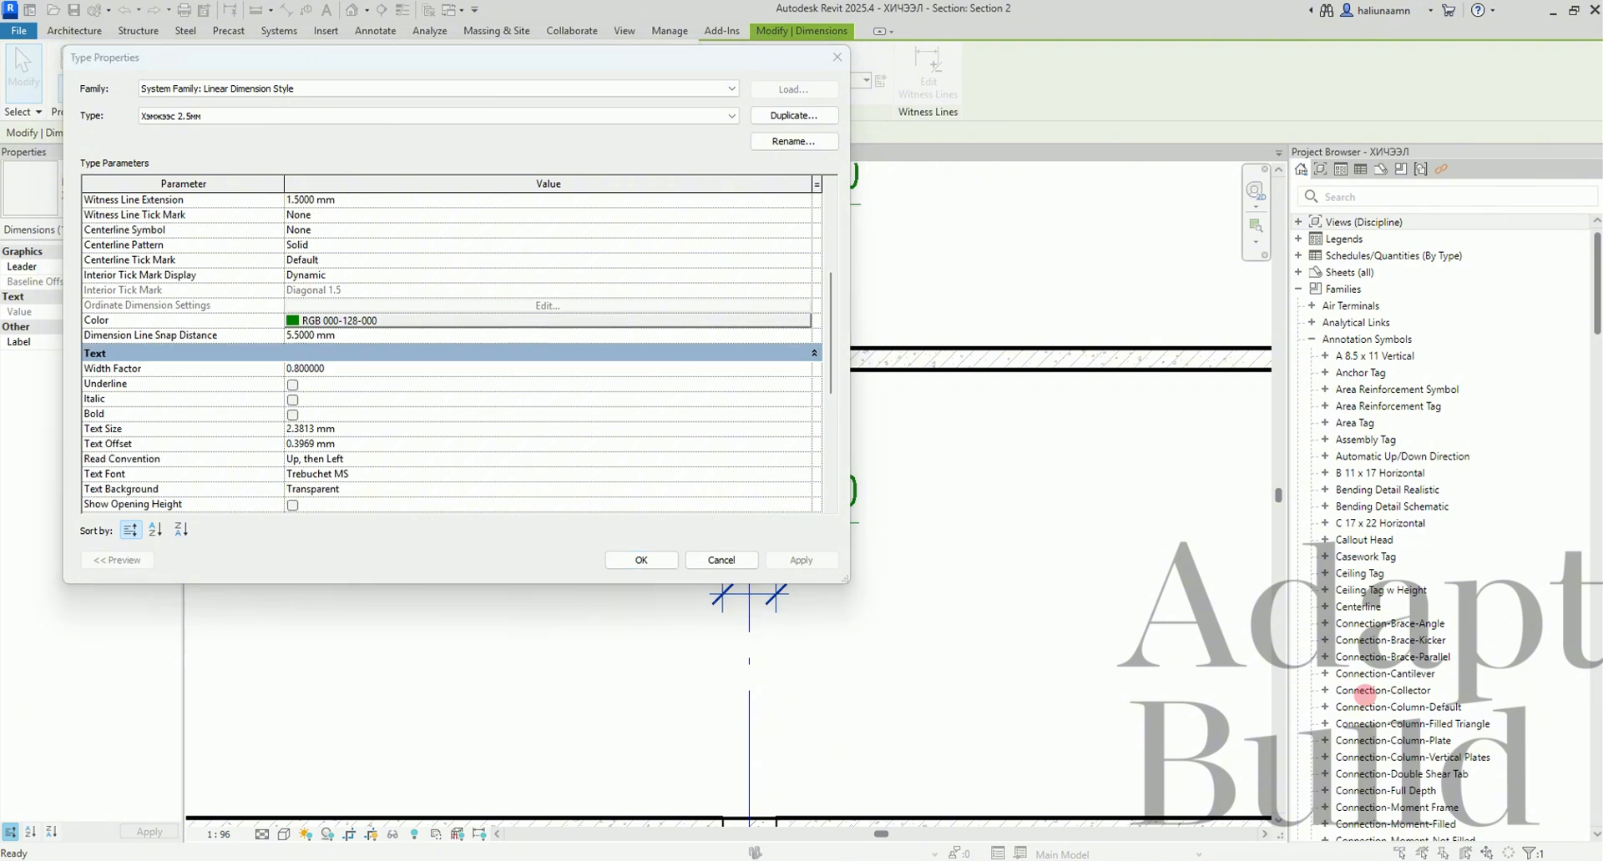
click(383, 367)
text(0.9)
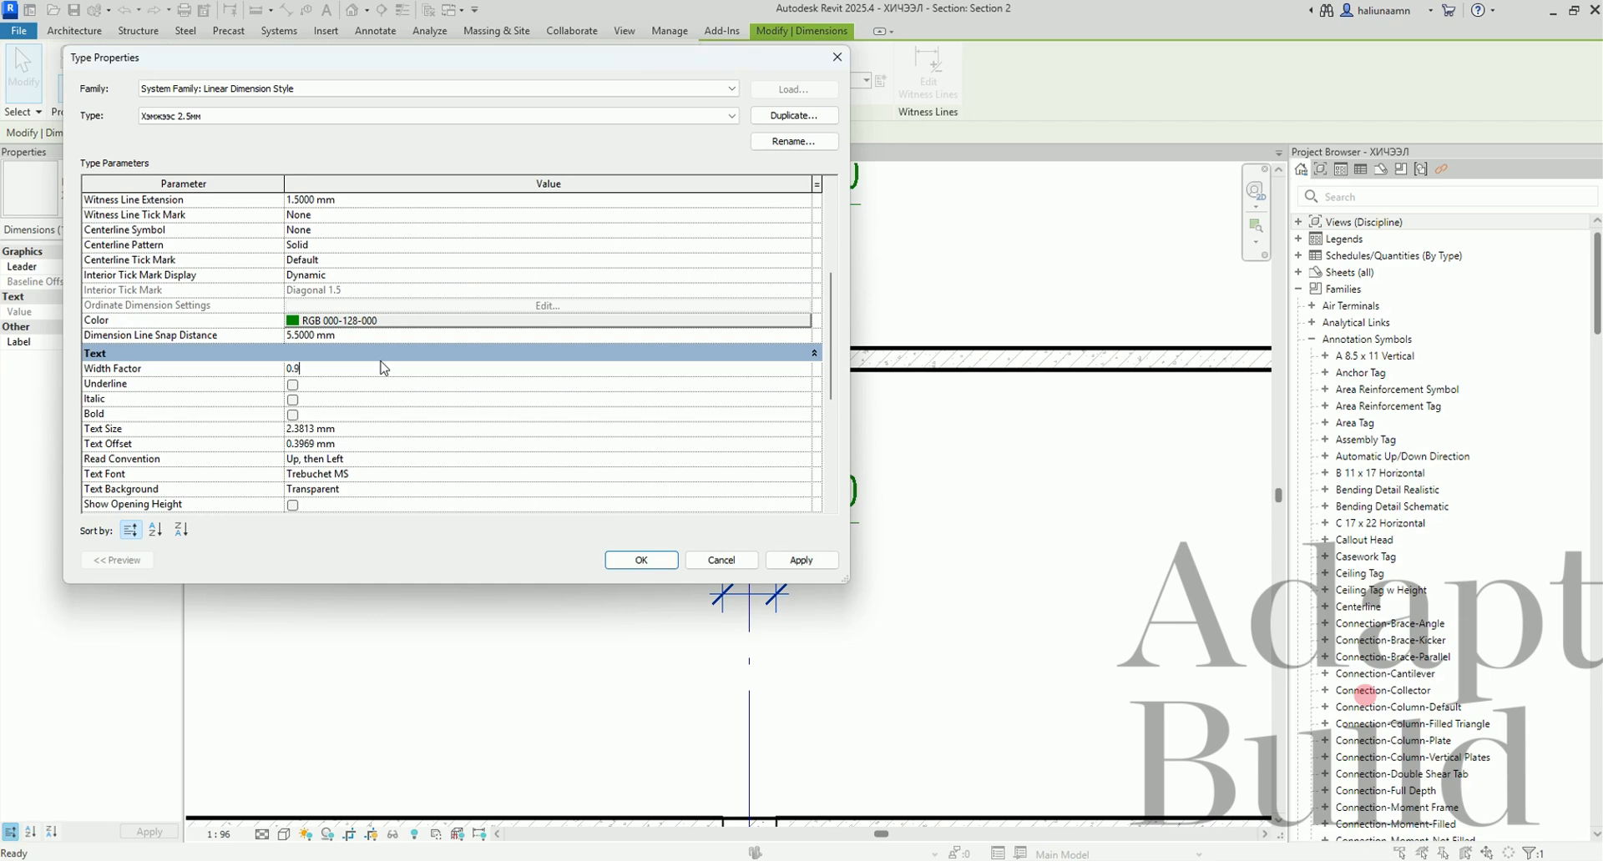
click(397, 428)
text(2.5)
click(426, 445)
text(0)
Set the dimension type's Text Font to ISOCPEUR MON and move the properties dialog clear of the dimensions.
click(434, 475)
text(ISOCP)
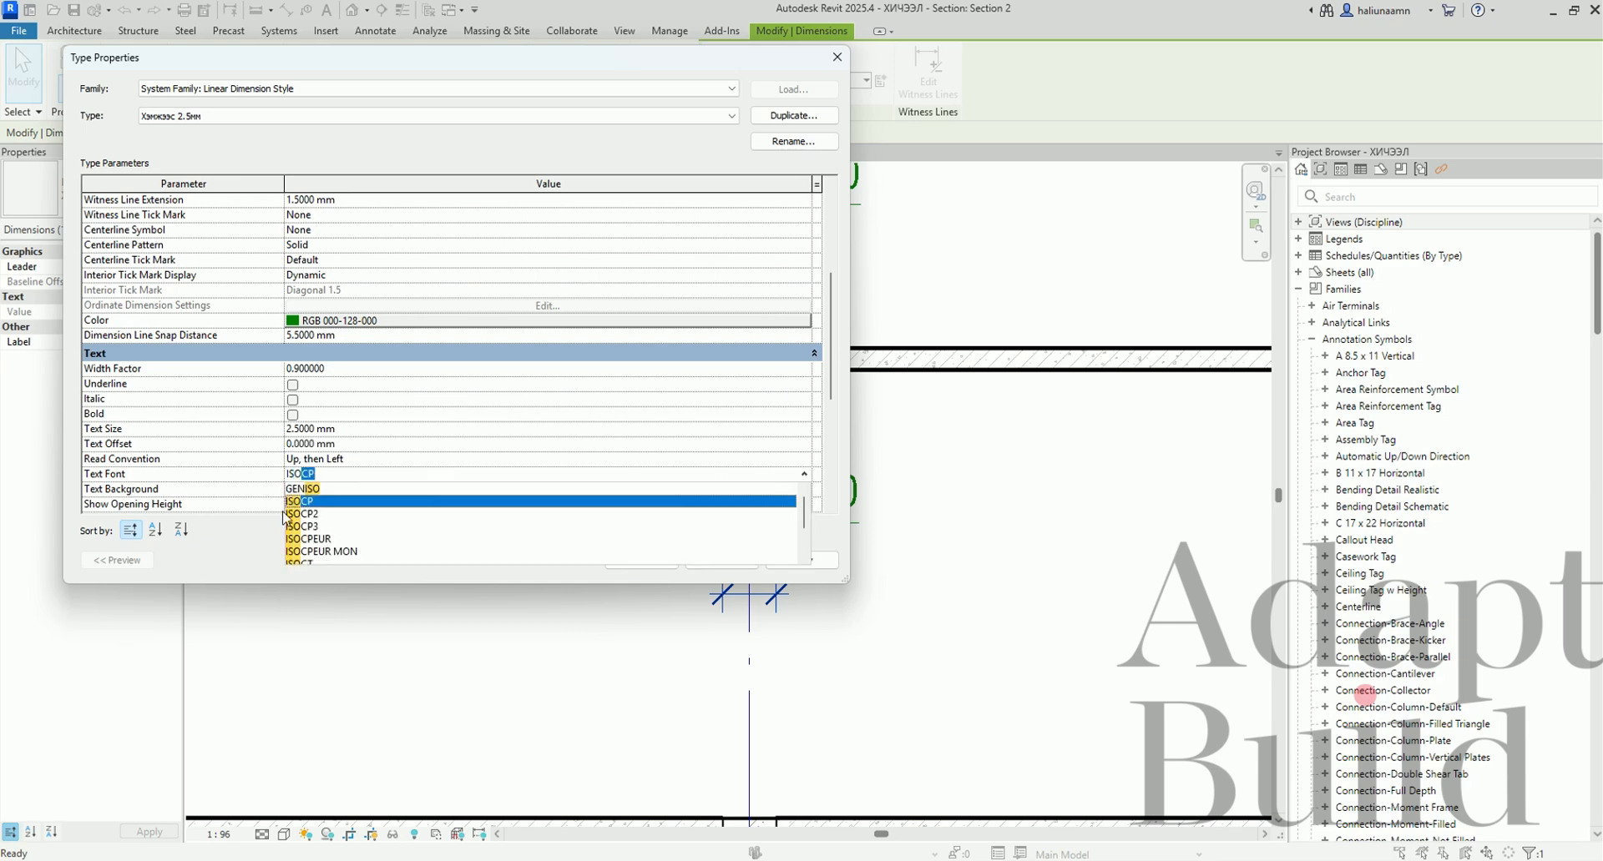
click(364, 552)
drag(498, 61, 418, 41)
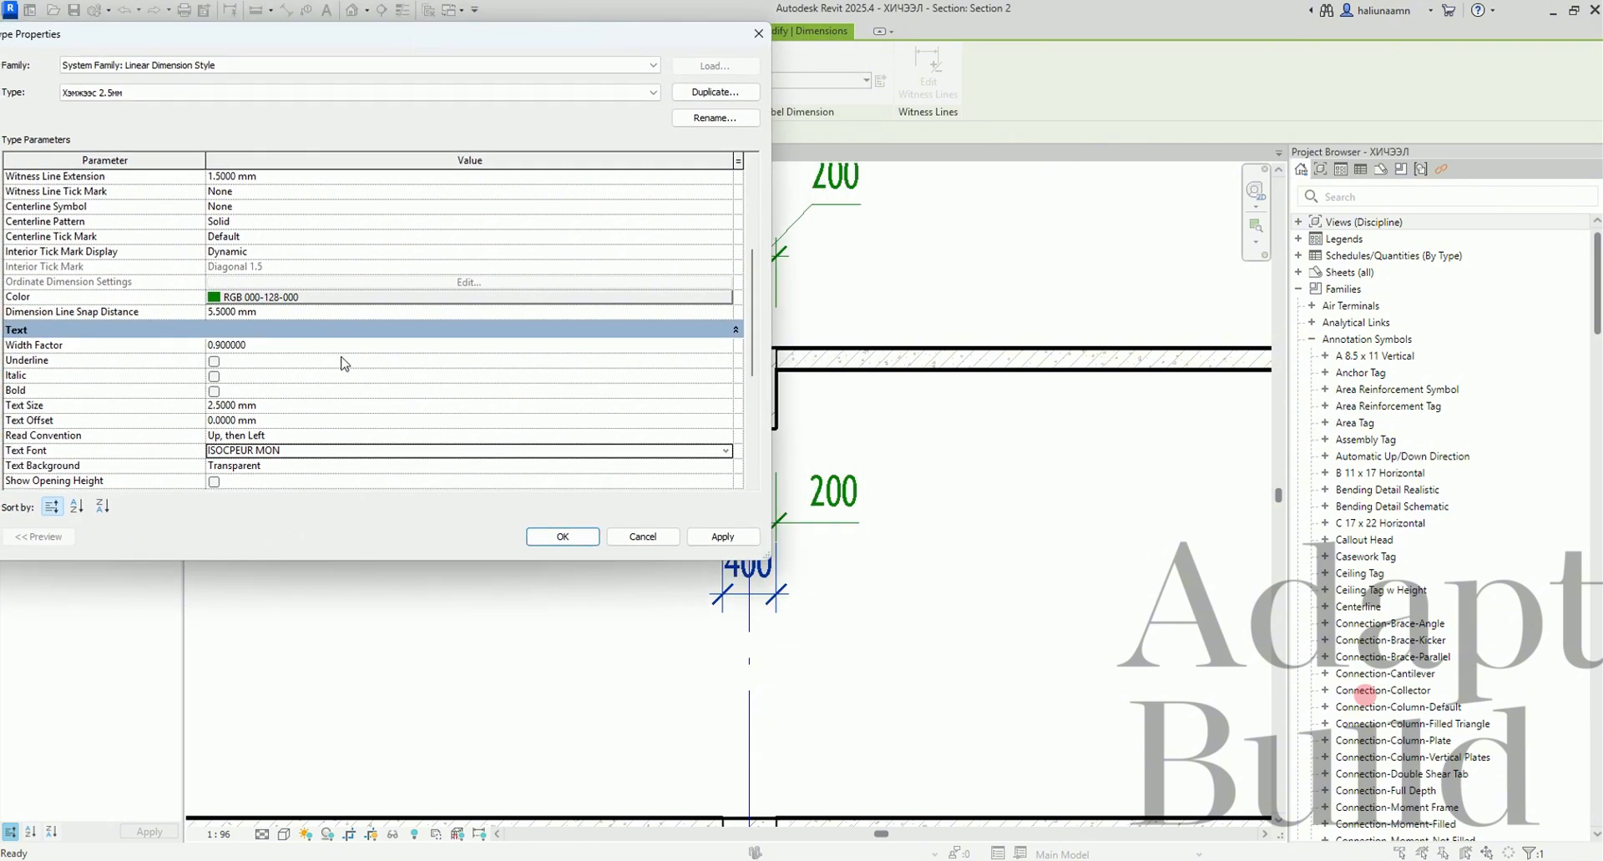
Accept the primary Units Format as millimeters with 0 decimal places and no unit symbol, and apply the dimension type changes.
scroll(345, 363, down, 2)
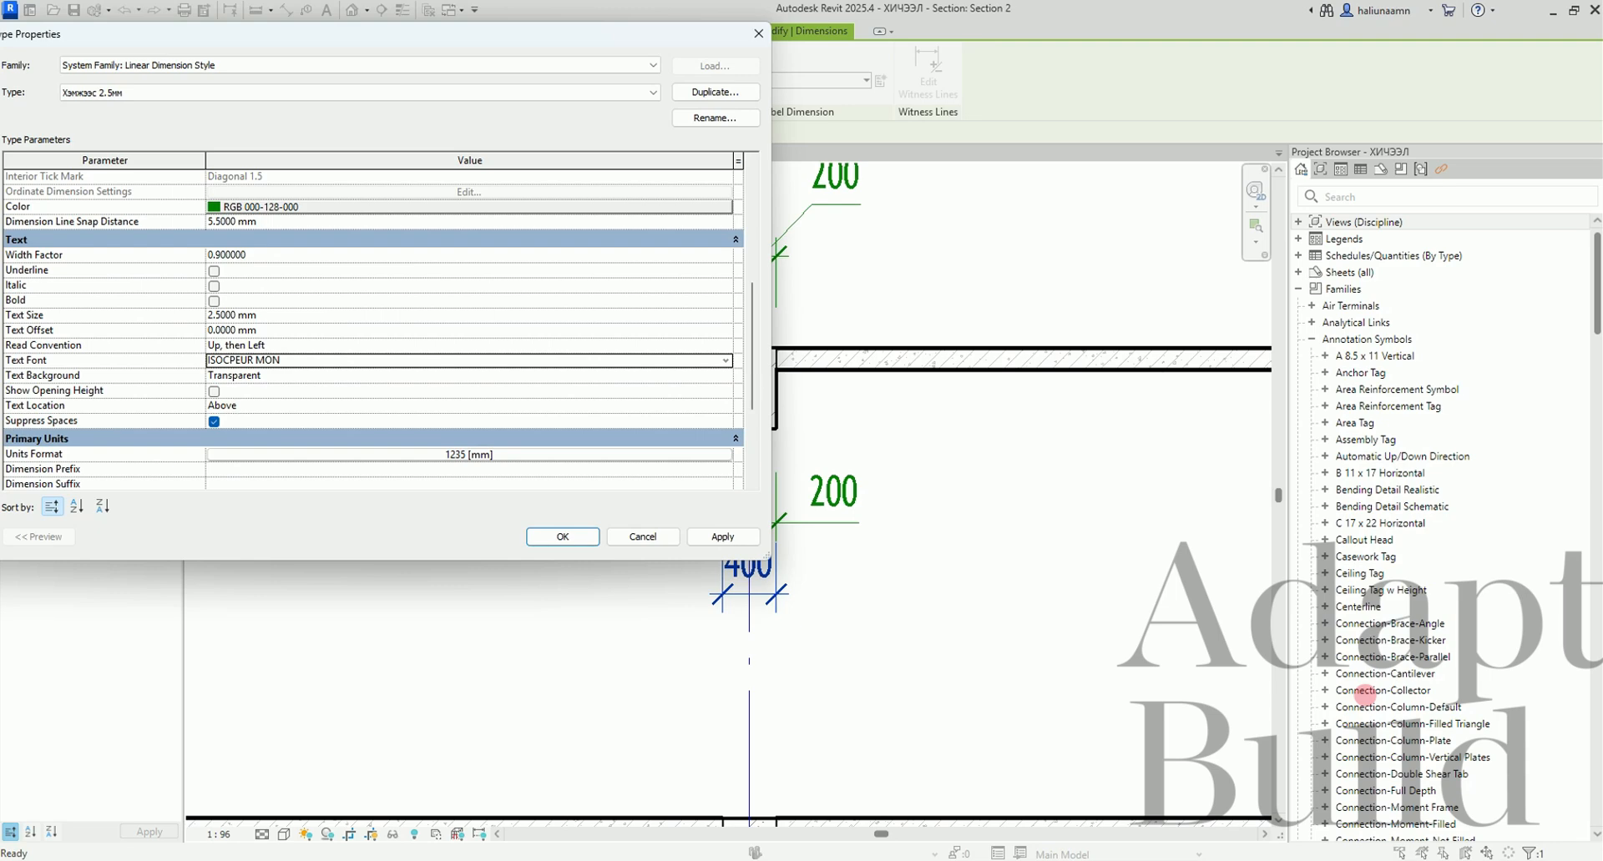
scroll(479, 383, down, 2)
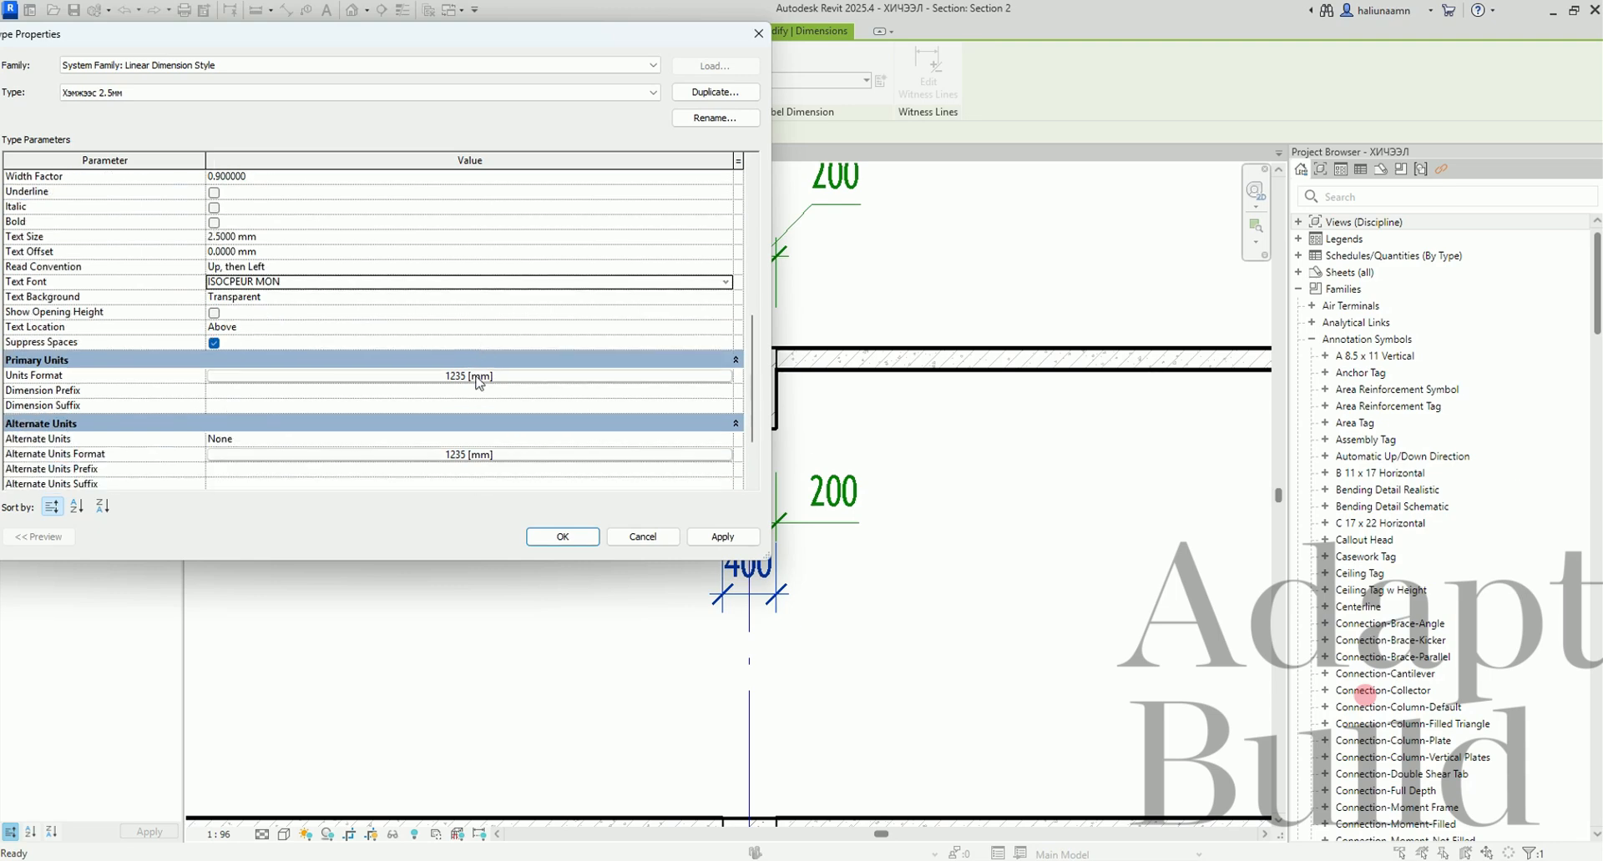
click(497, 377)
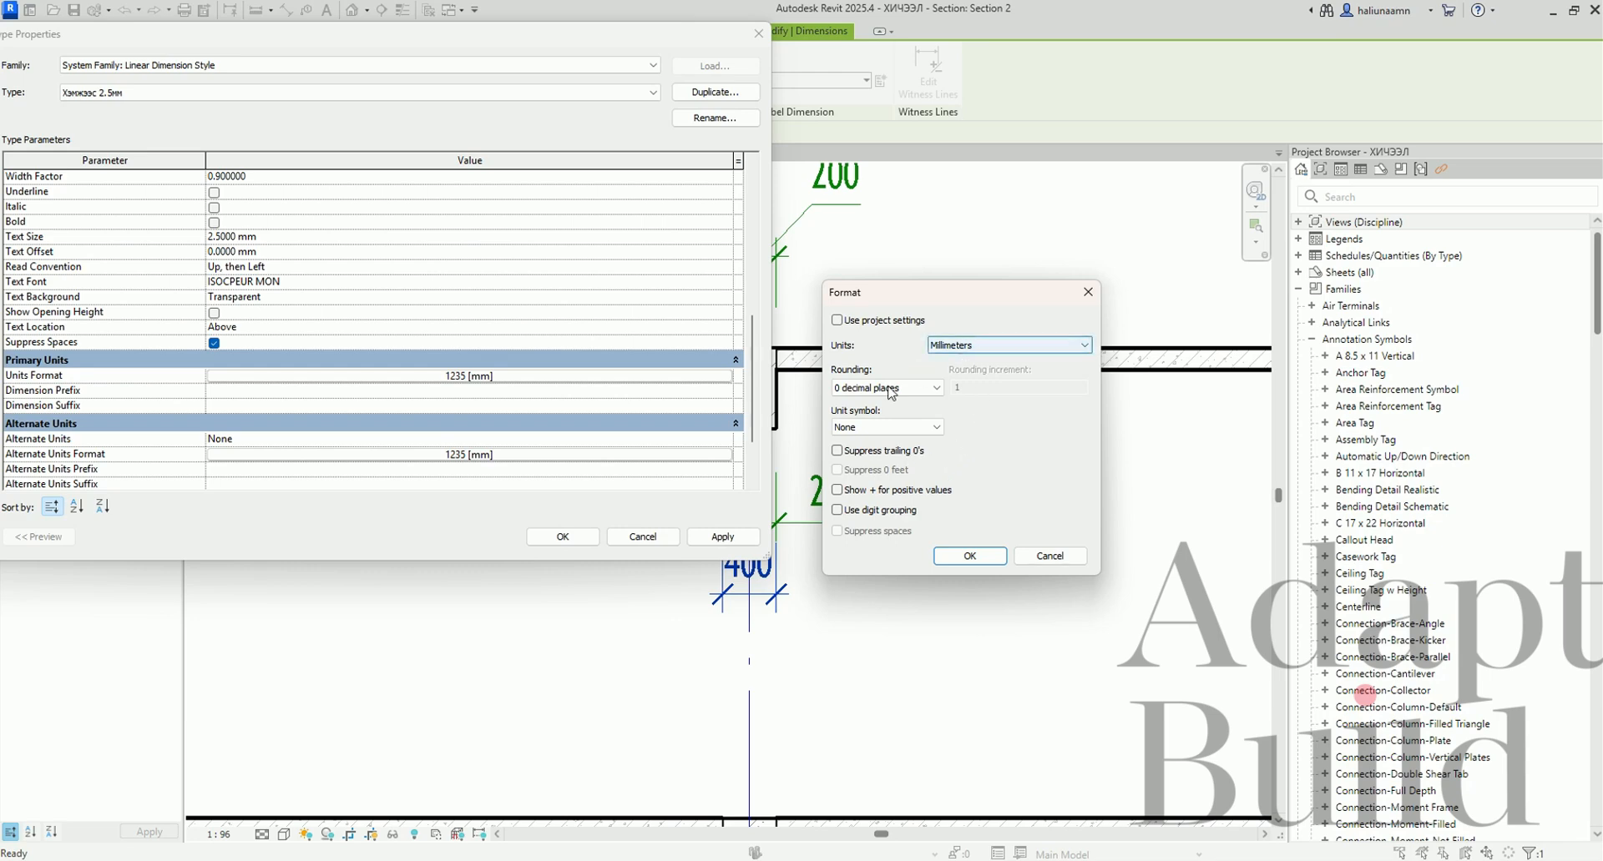
click(970, 556)
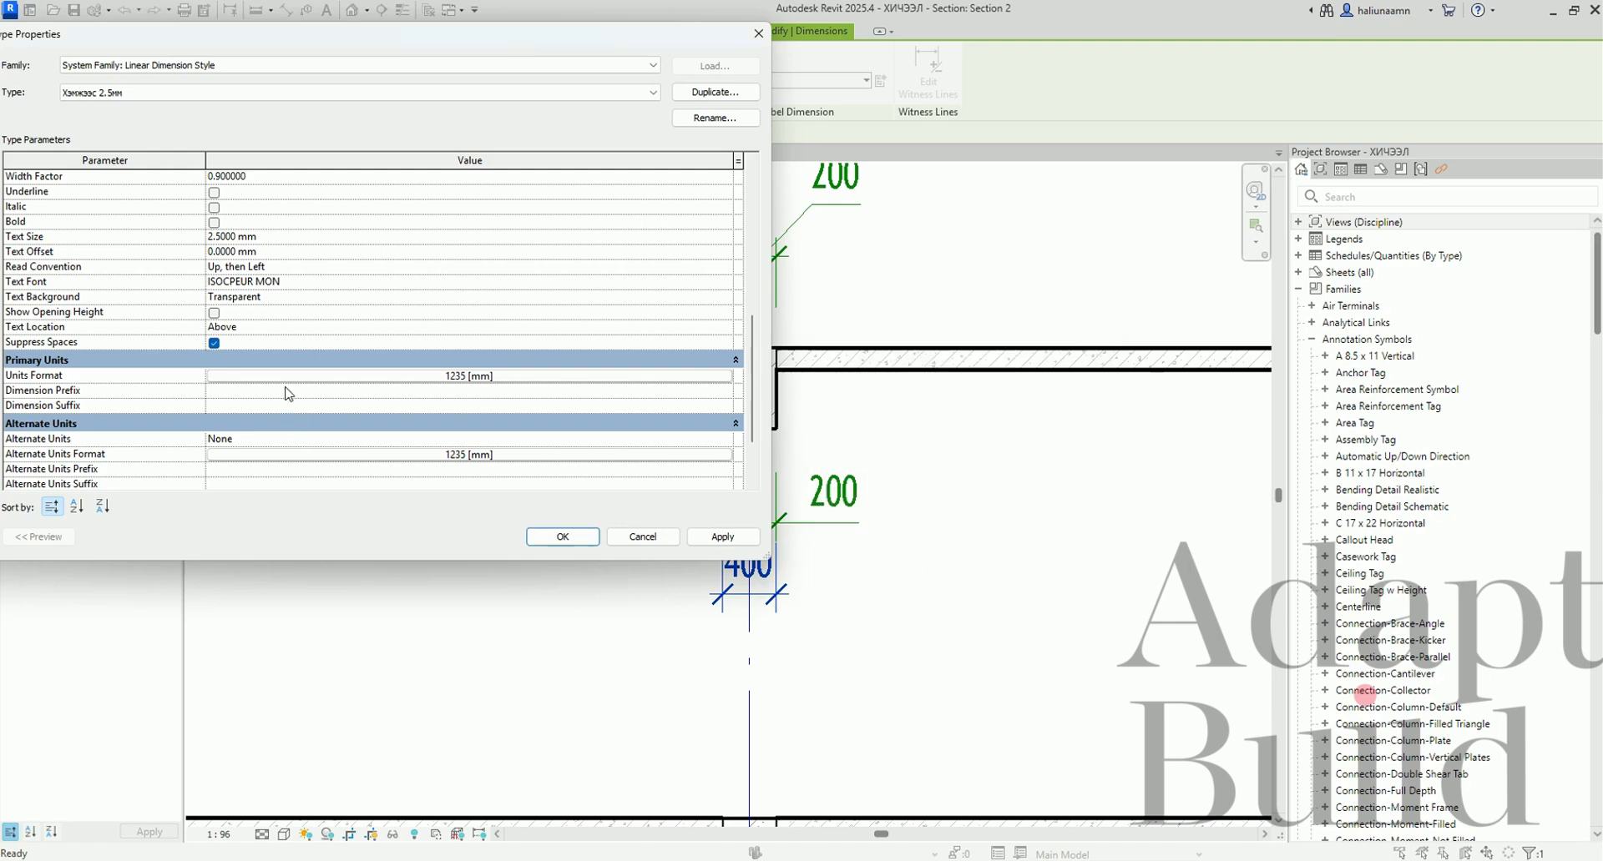
scroll(317, 392, down, 2)
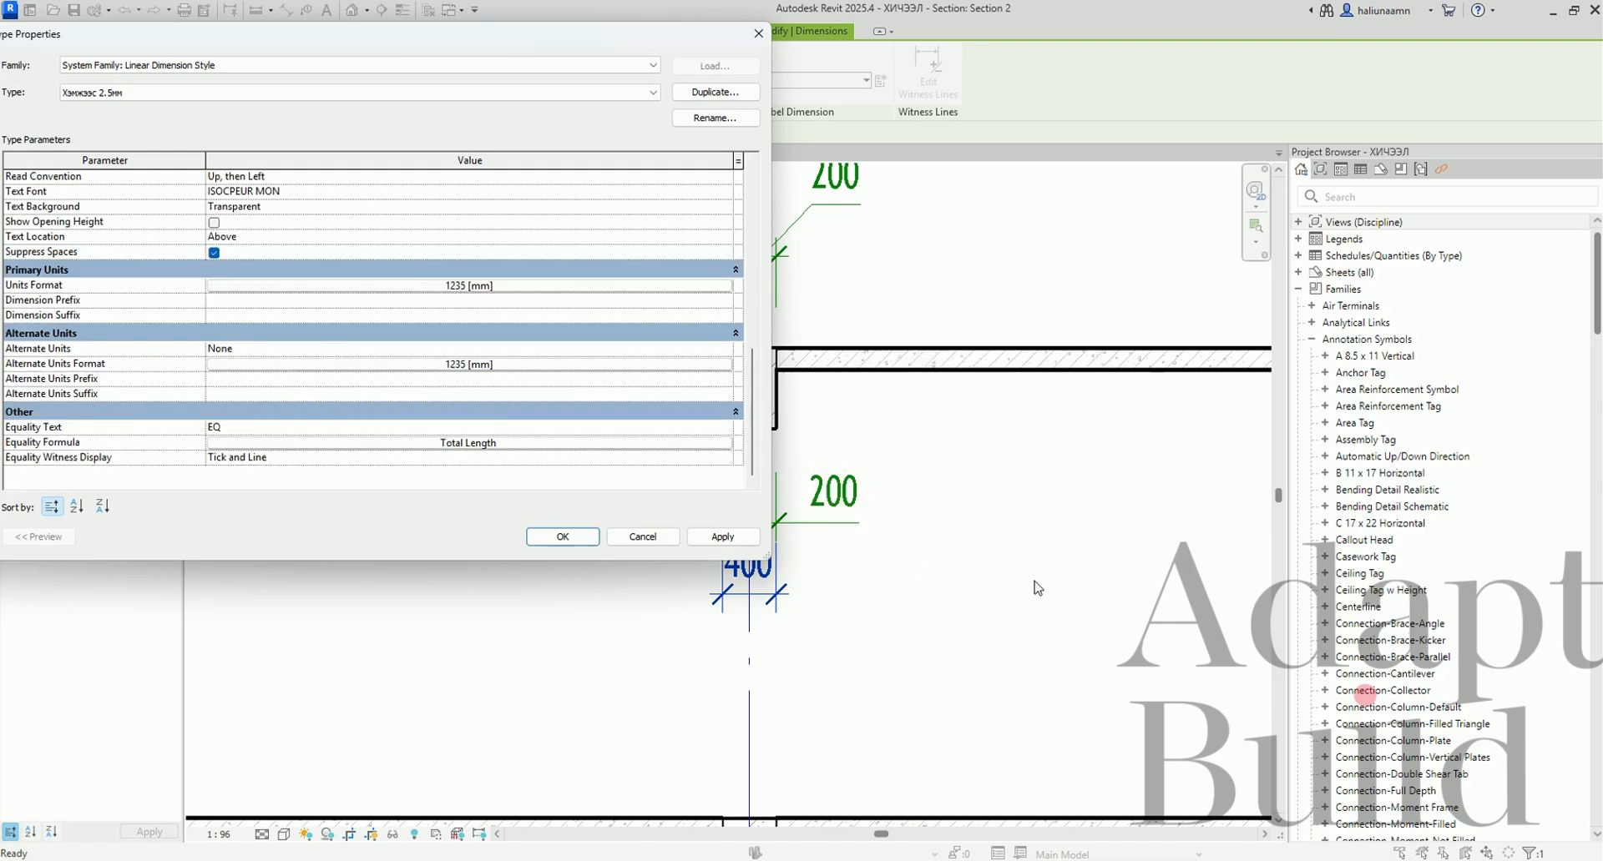
click(709, 538)
click(563, 537)
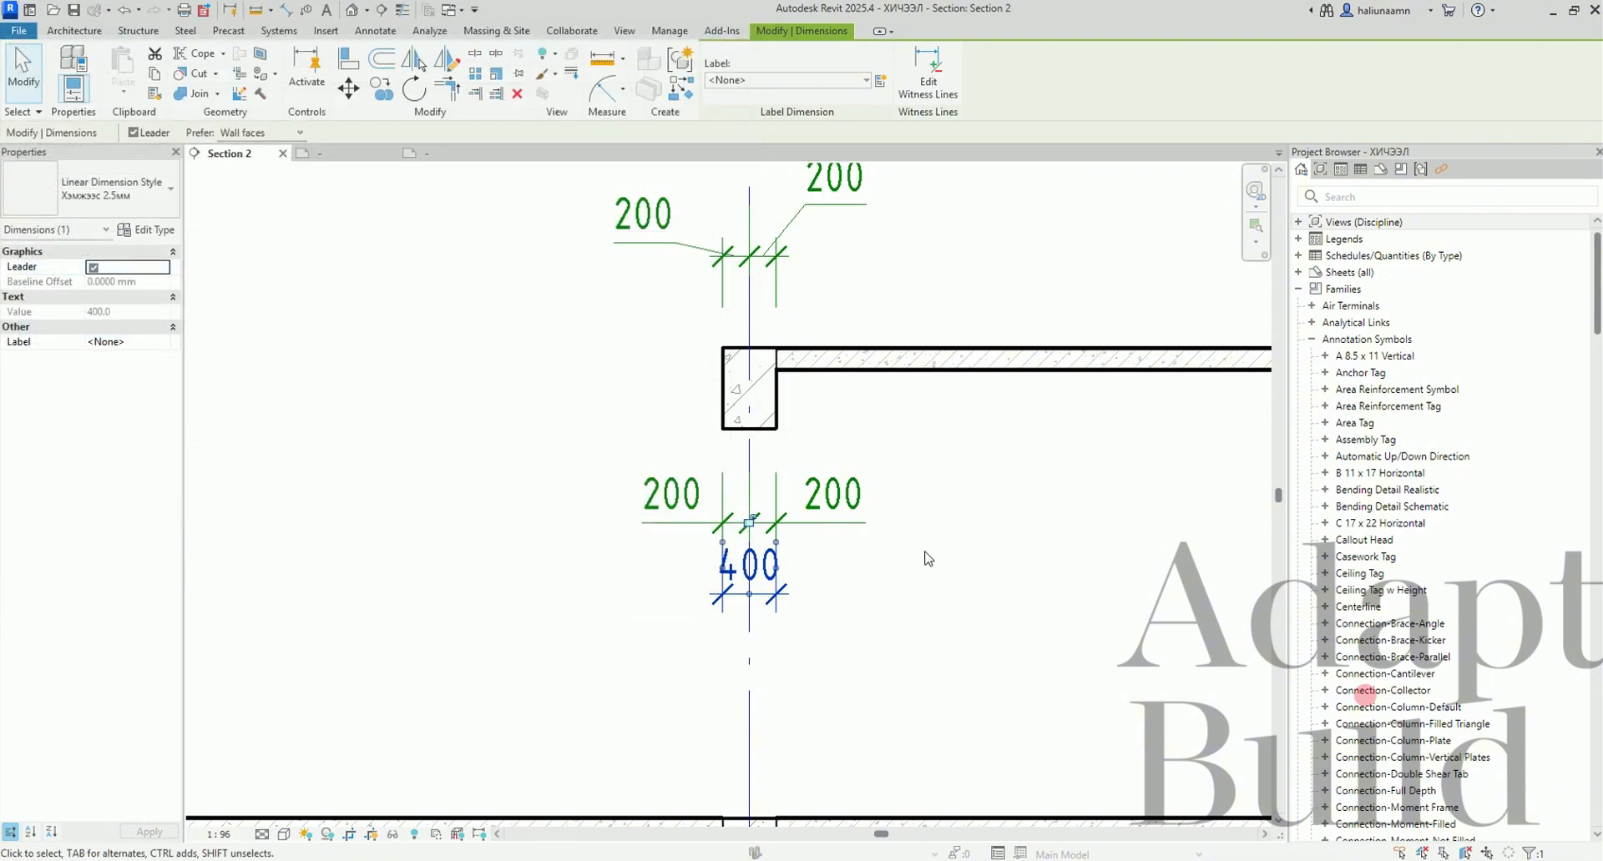
click(891, 548)
Move the left text of the upper dimension so it sits level with and mirrors the right text.
scroll(844, 245, up, 3)
click(845, 244)
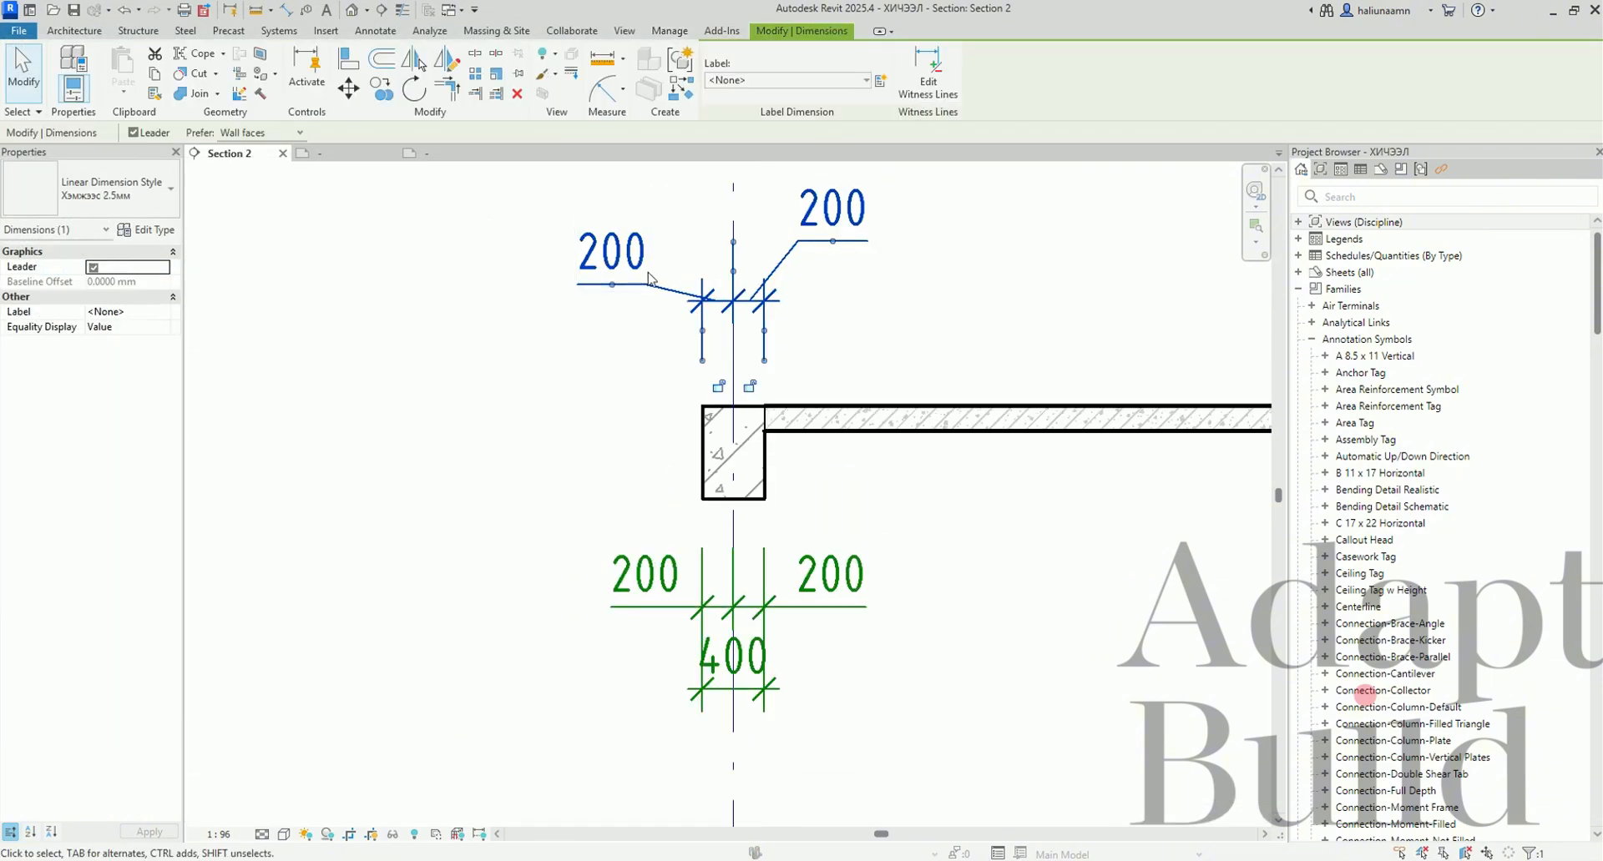
drag(615, 279, 635, 238)
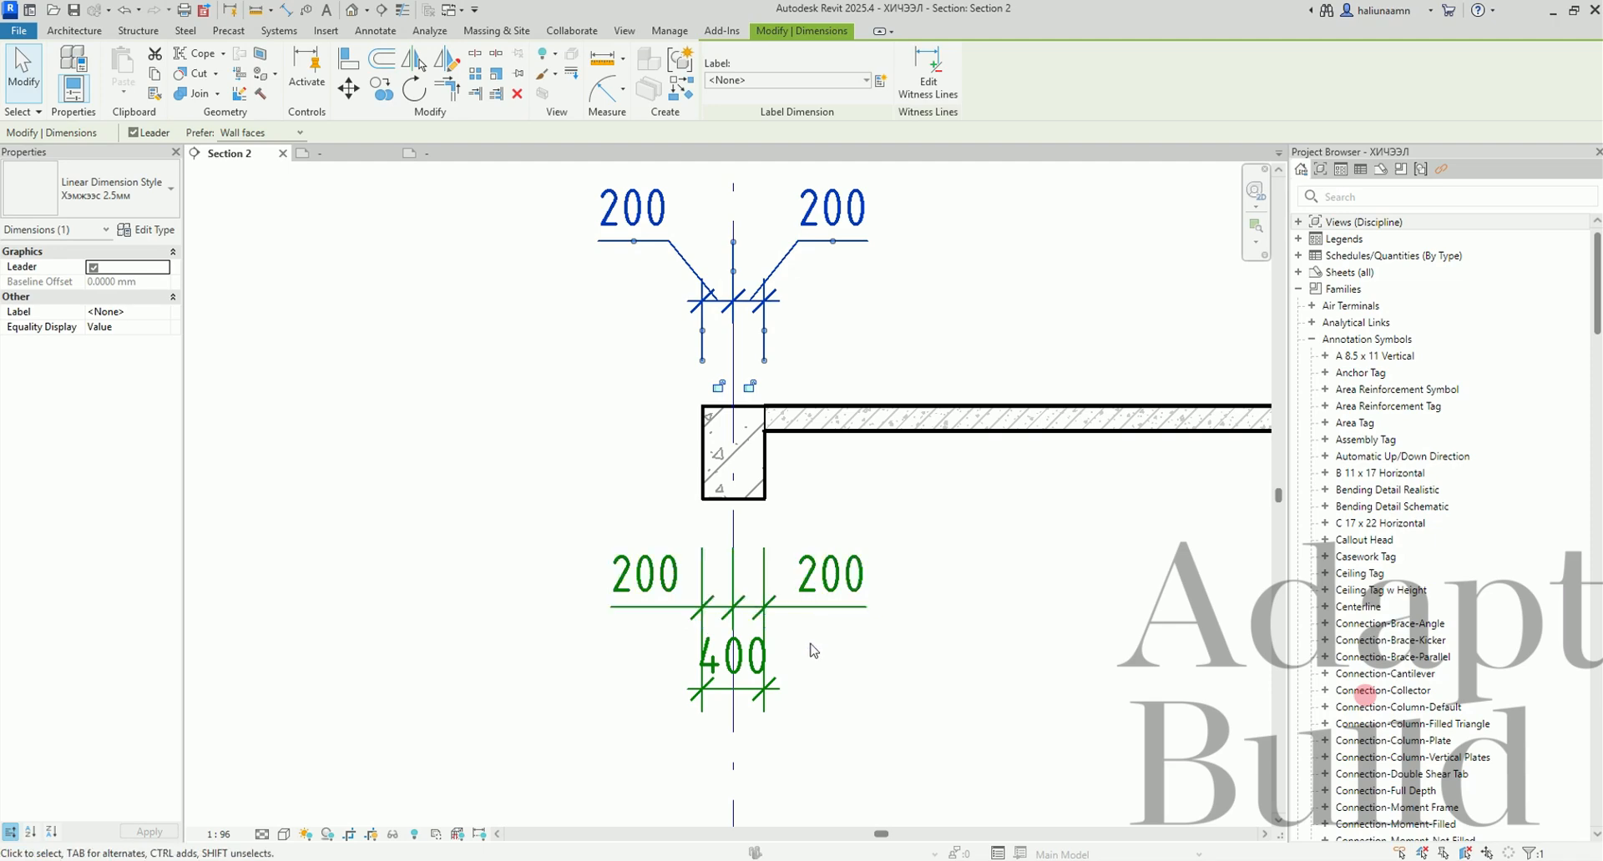
Check the Equality Formula of the full-width dimension's type and accept the type properties.
click(761, 660)
click(171, 233)
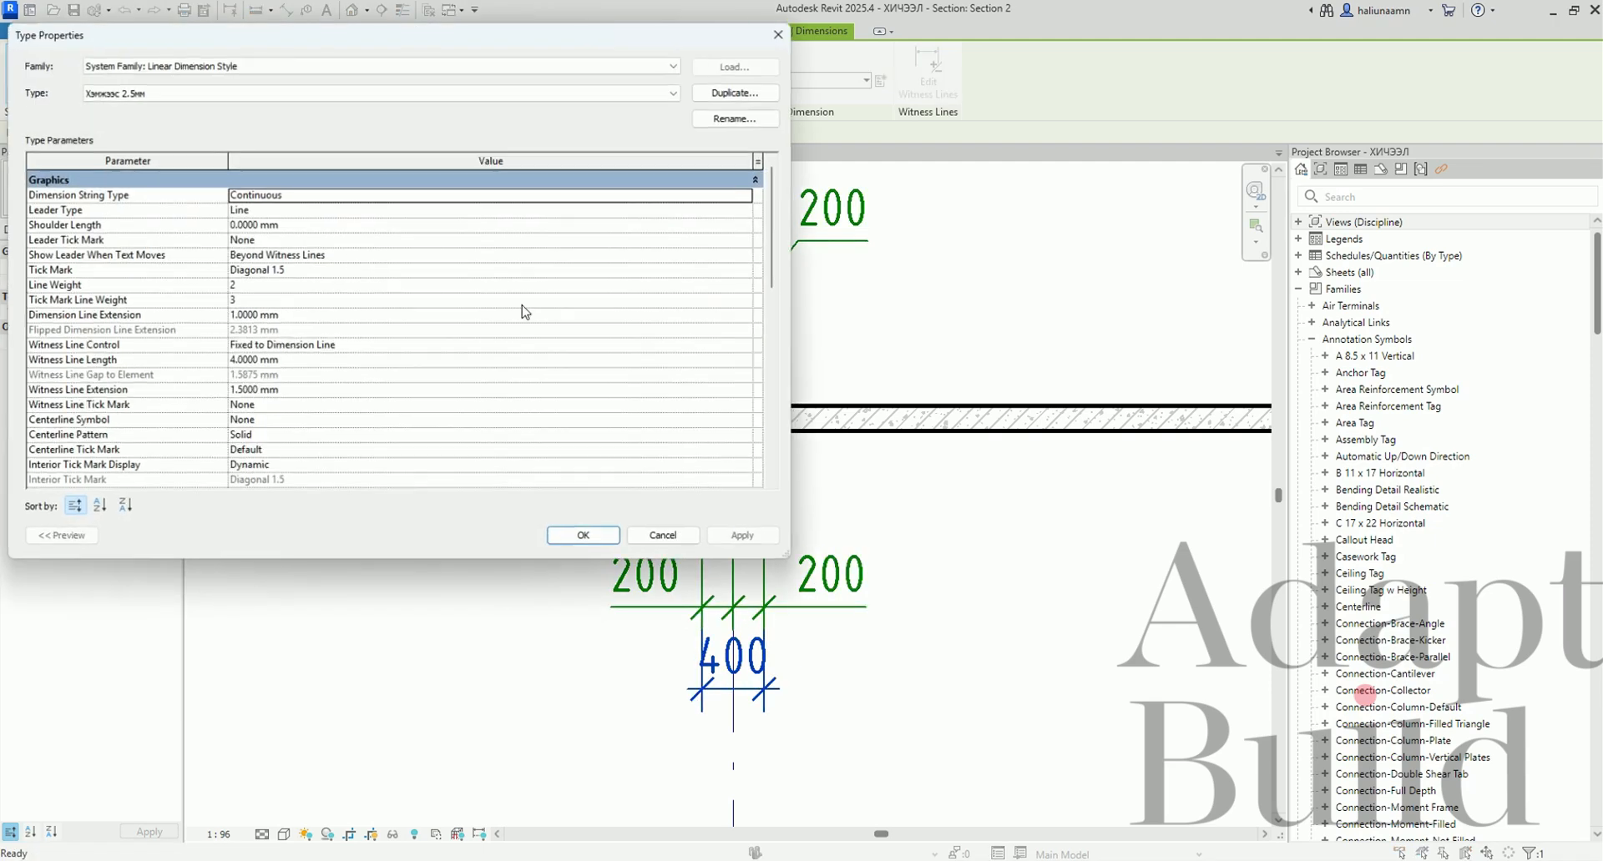
scroll(513, 359, down, 10)
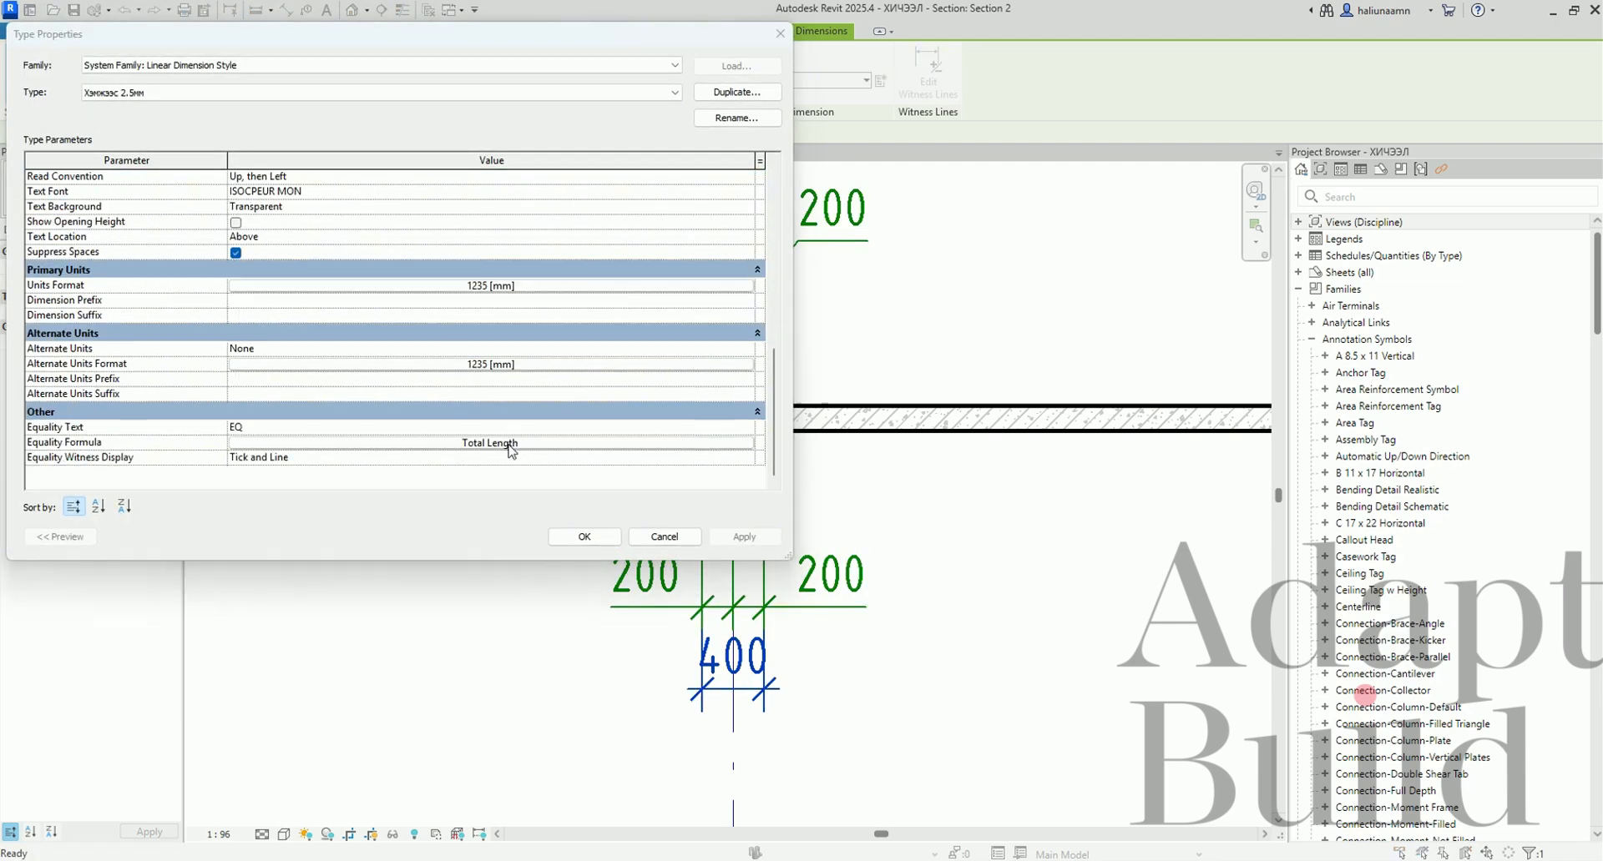
click(510, 439)
key(Return)
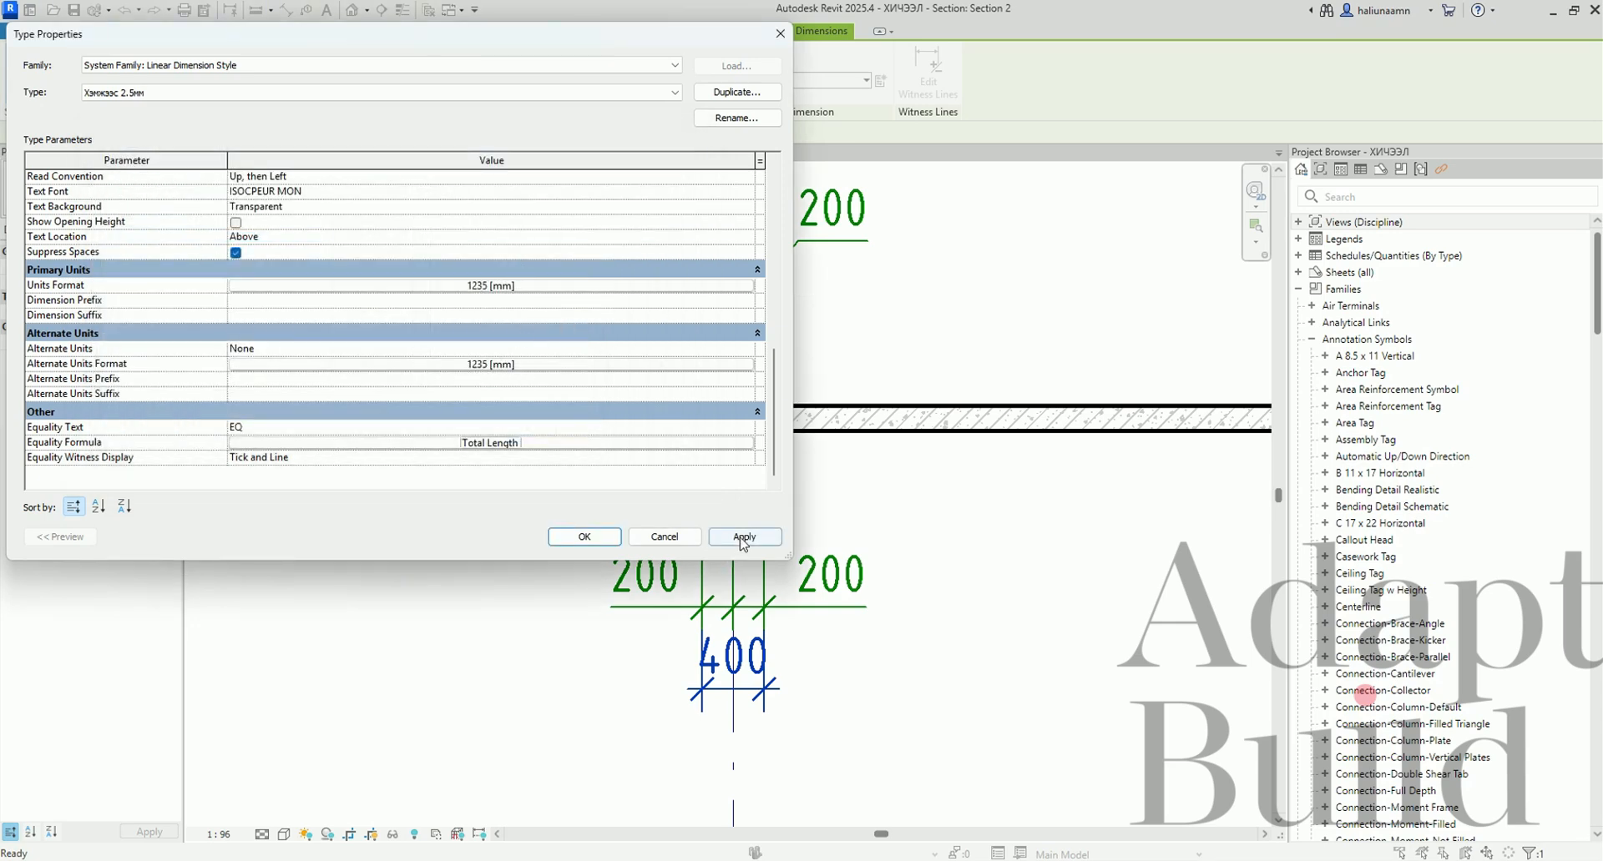
click(585, 536)
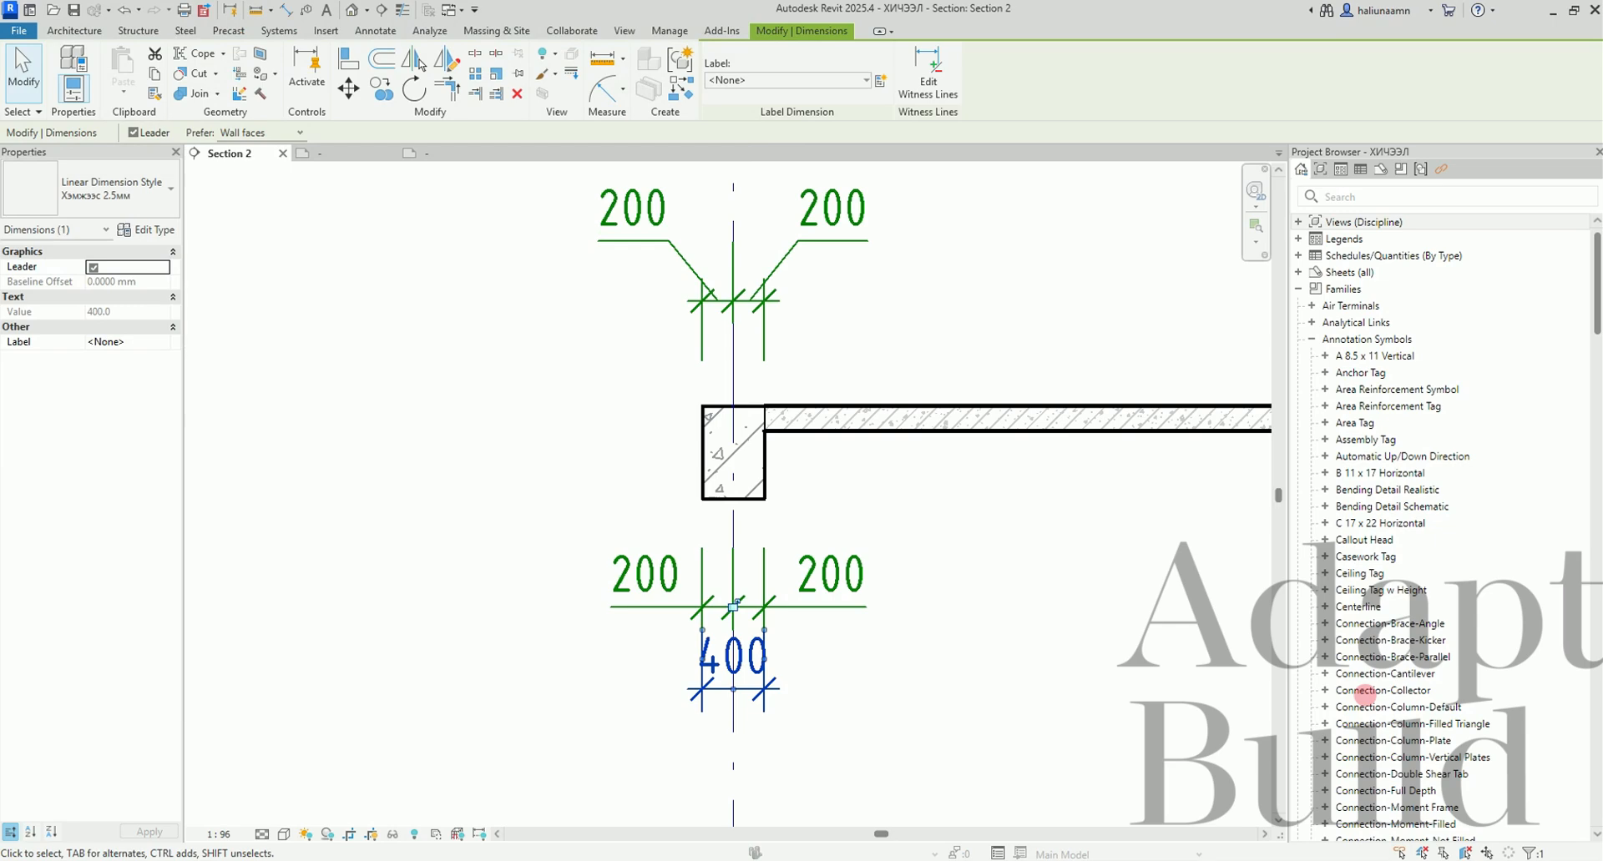
Accept Total Length as the only label parameter in the overall beam-width dimension type's Equality Formula, apply it and review the formula again.
click(147, 230)
scroll(346, 398, down, 10)
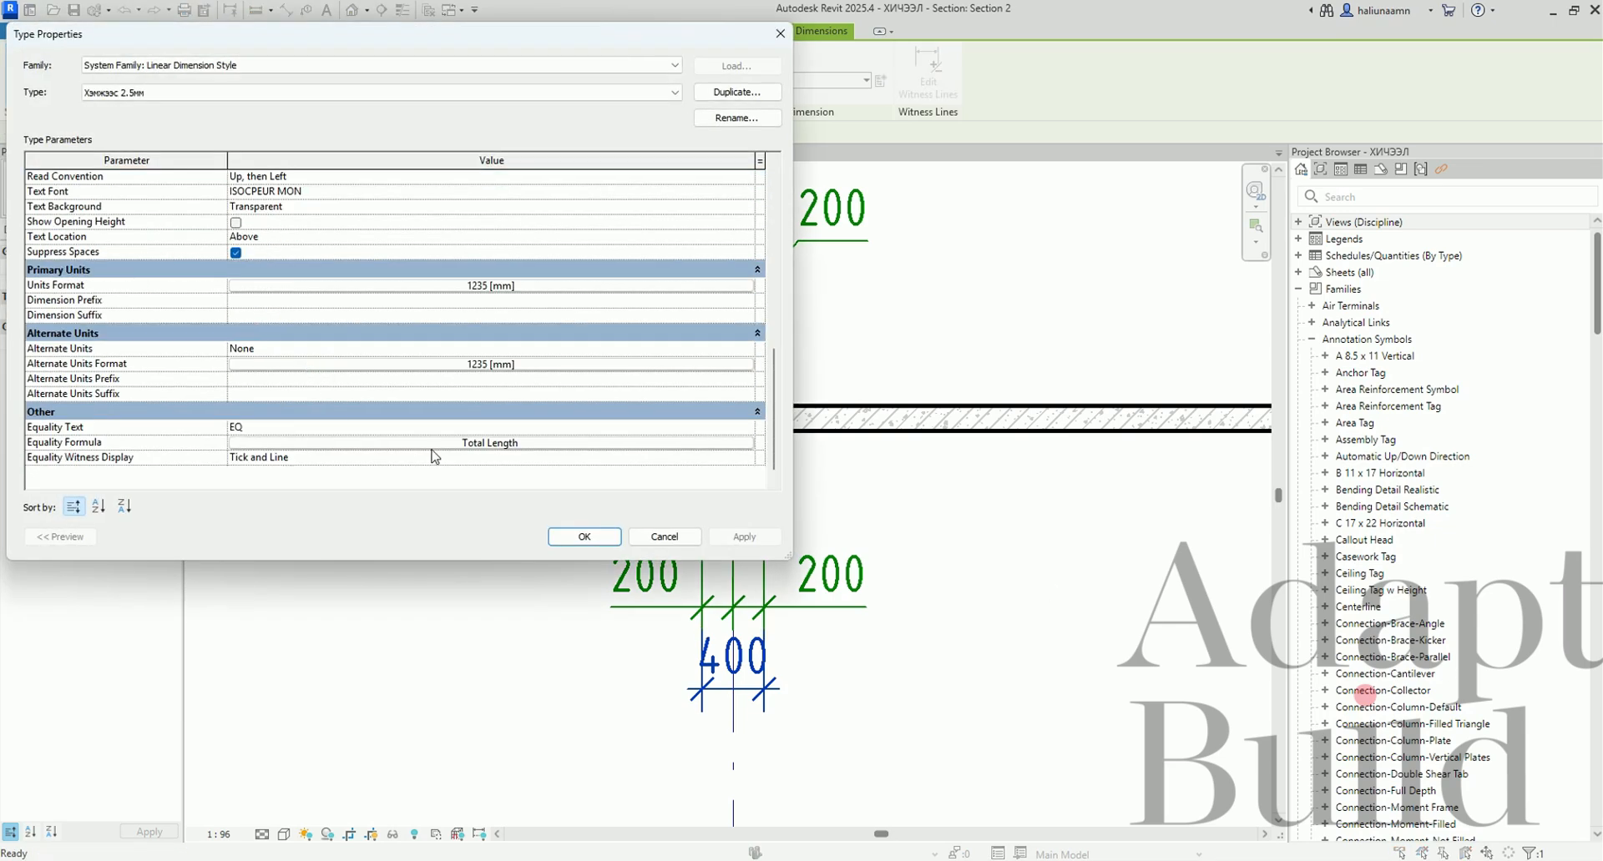
click(434, 443)
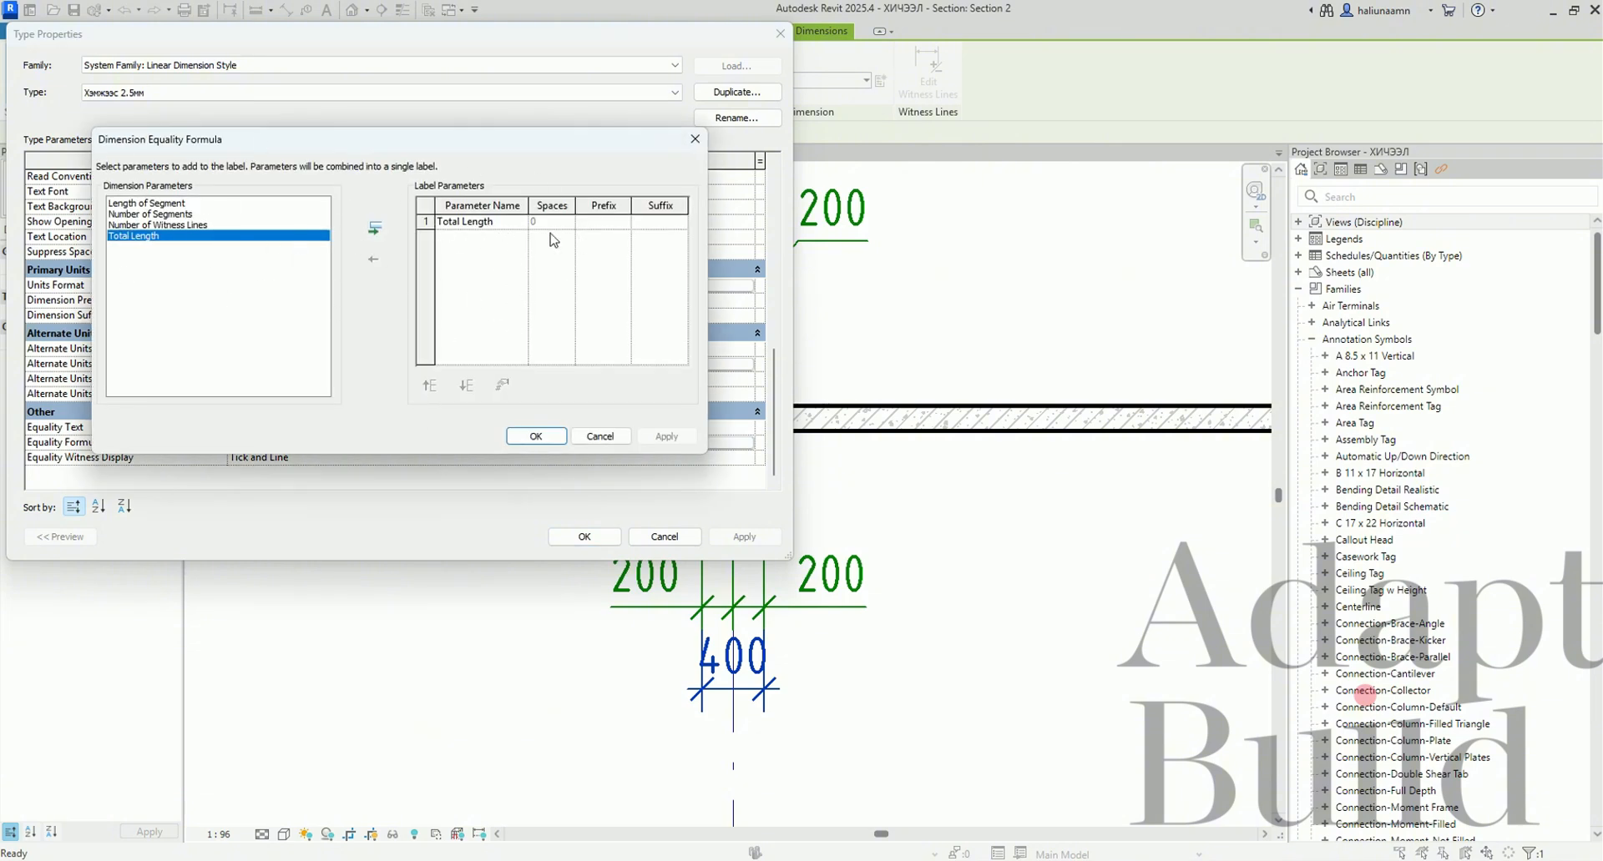
click(534, 435)
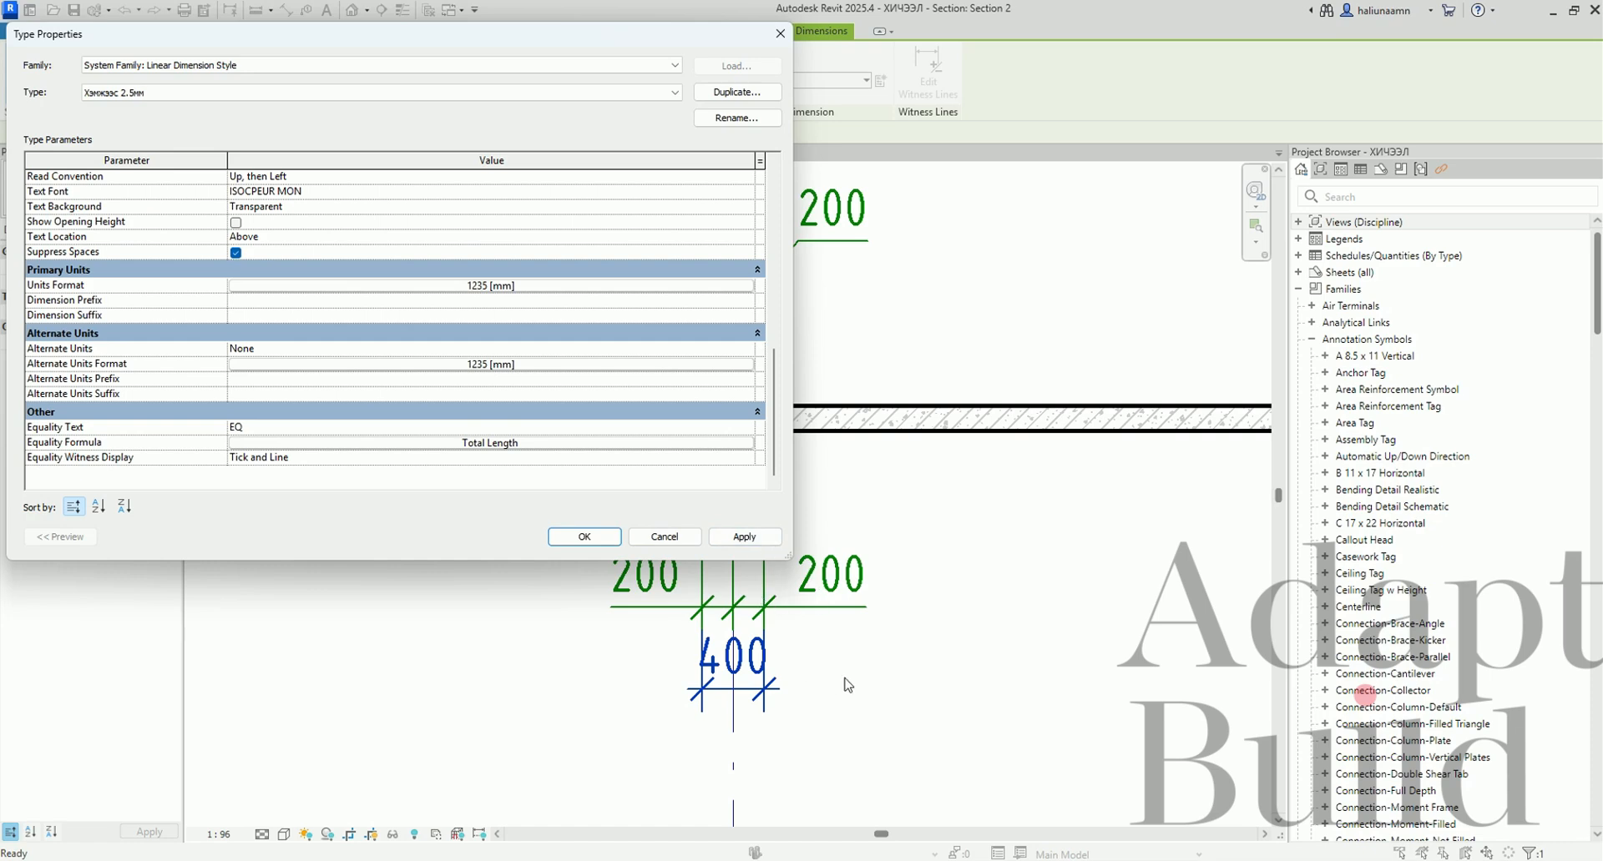
click(754, 539)
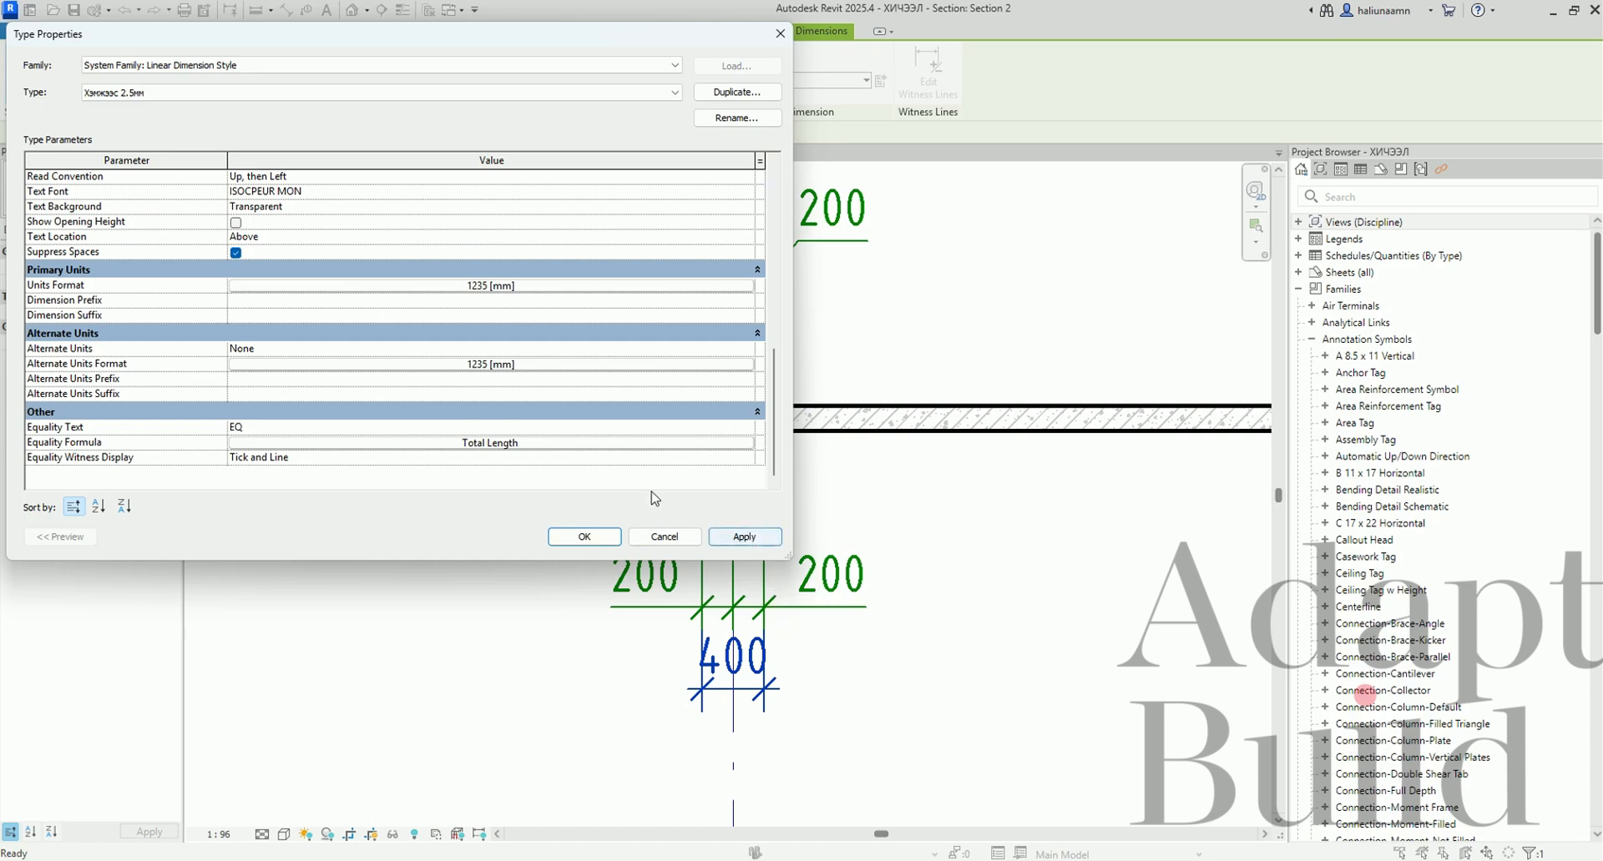
click(534, 444)
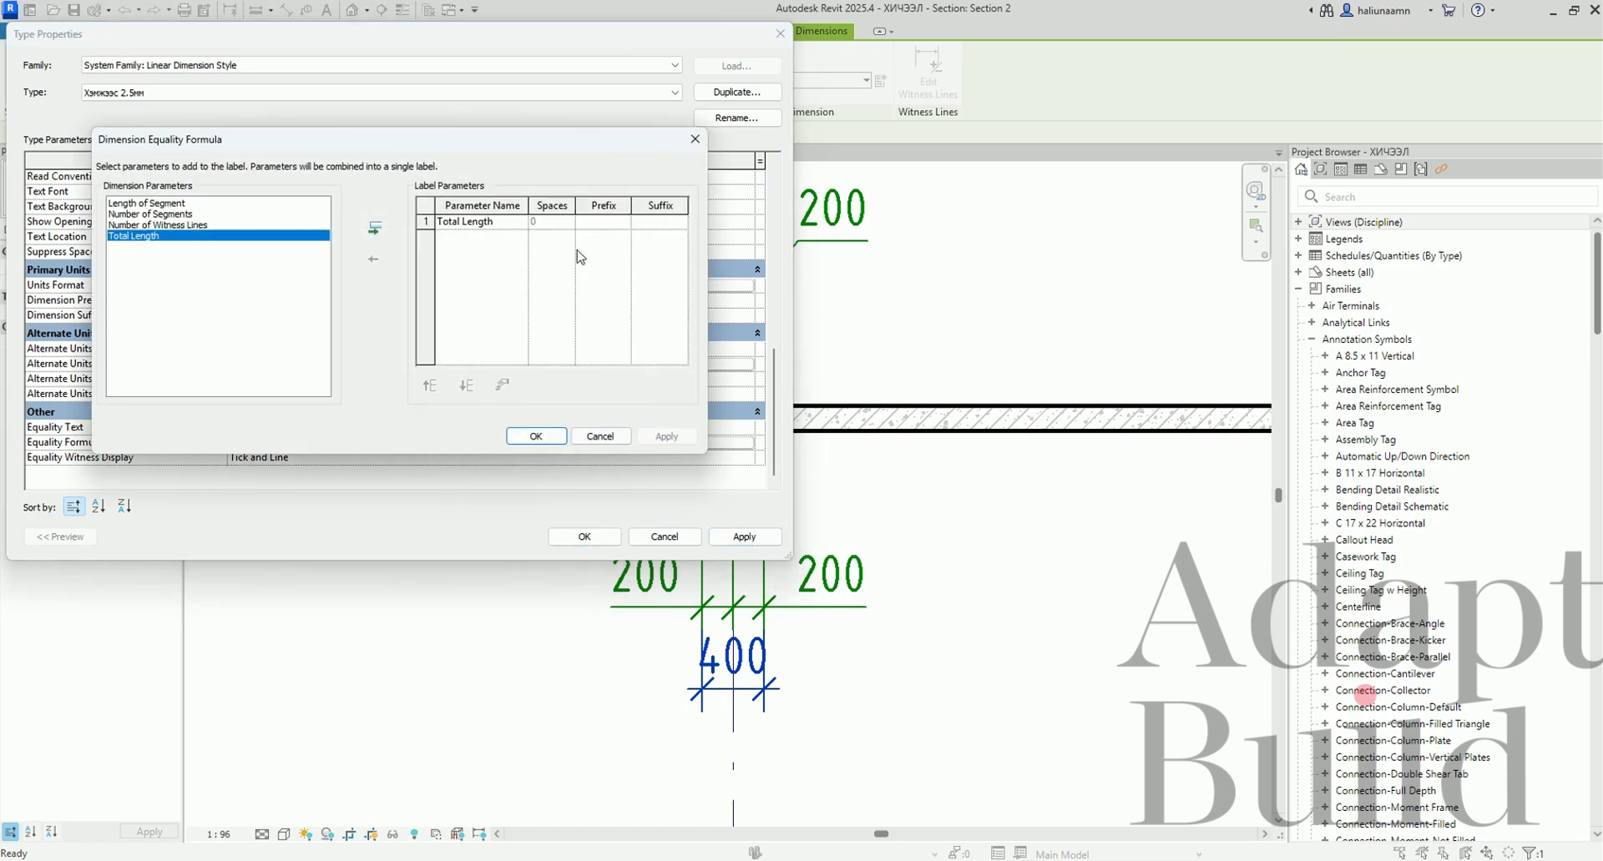
click(535, 437)
Accept the Alternate Units Format as millimeters with 0 decimal places and no unit symbol, and apply the type properties.
click(526, 366)
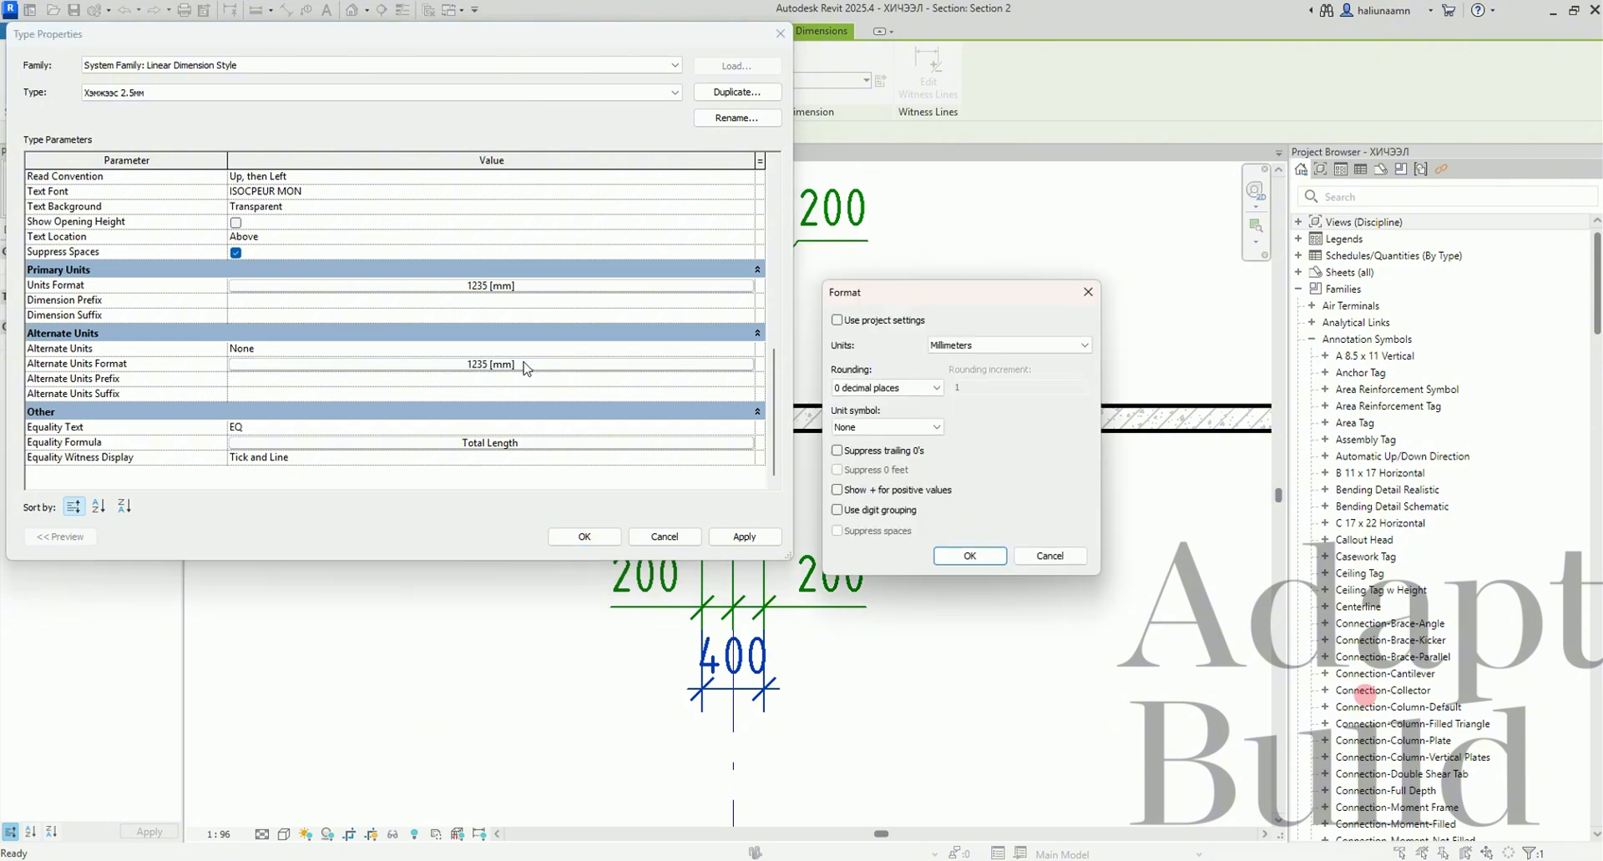
key(Return)
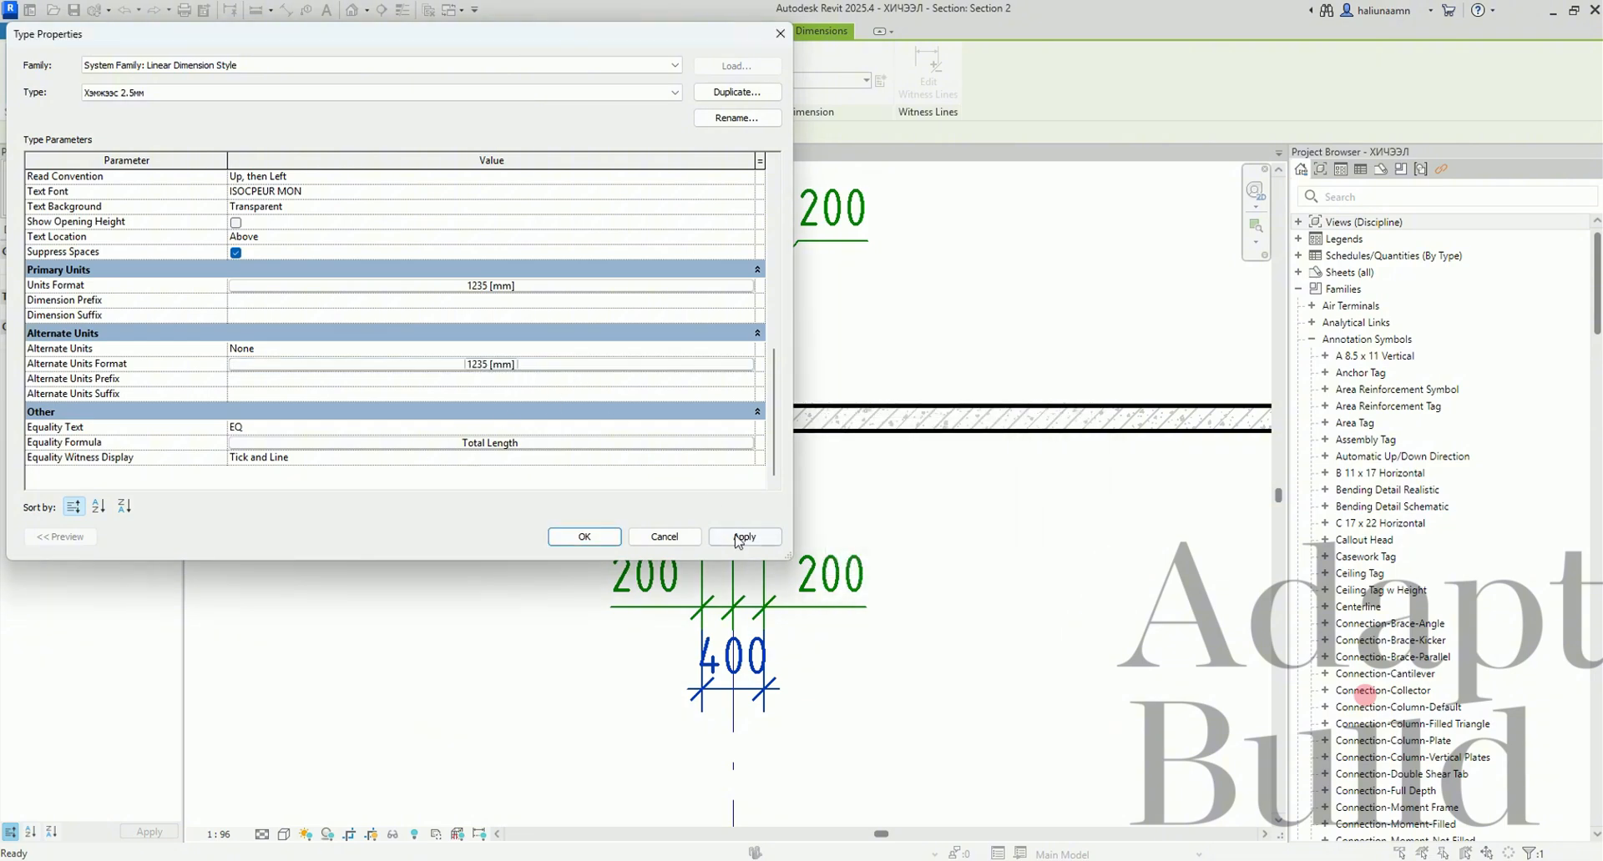
click(738, 542)
click(563, 539)
Select the two-segment leader dimension above the upper-level beam at the grid line.
click(909, 627)
scroll(900, 626, down, 4)
middle_drag(898, 624, 761, 568)
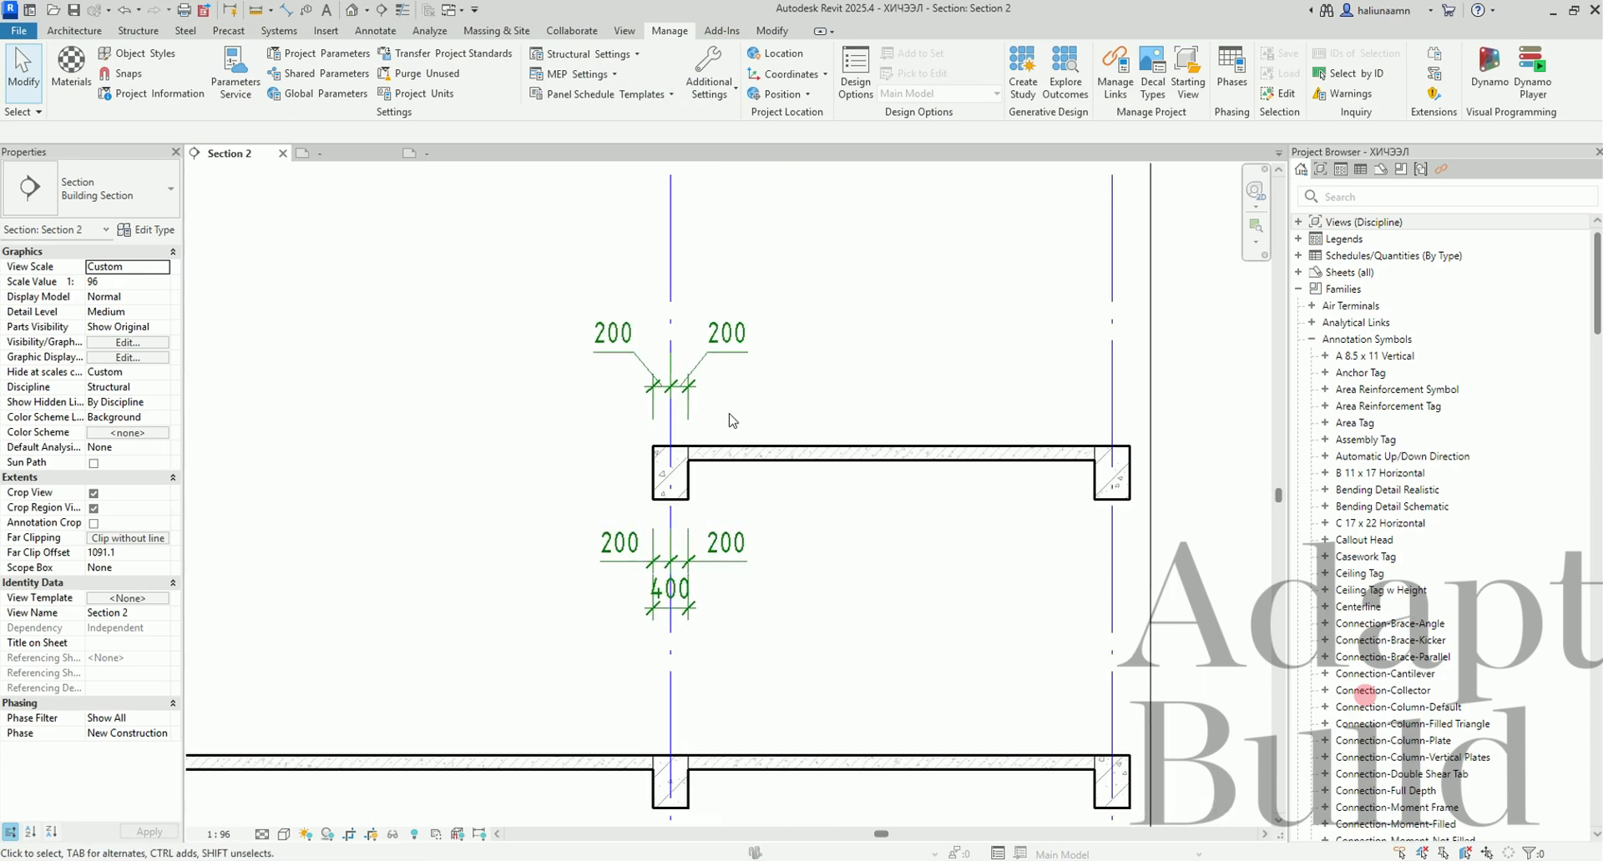
click(723, 363)
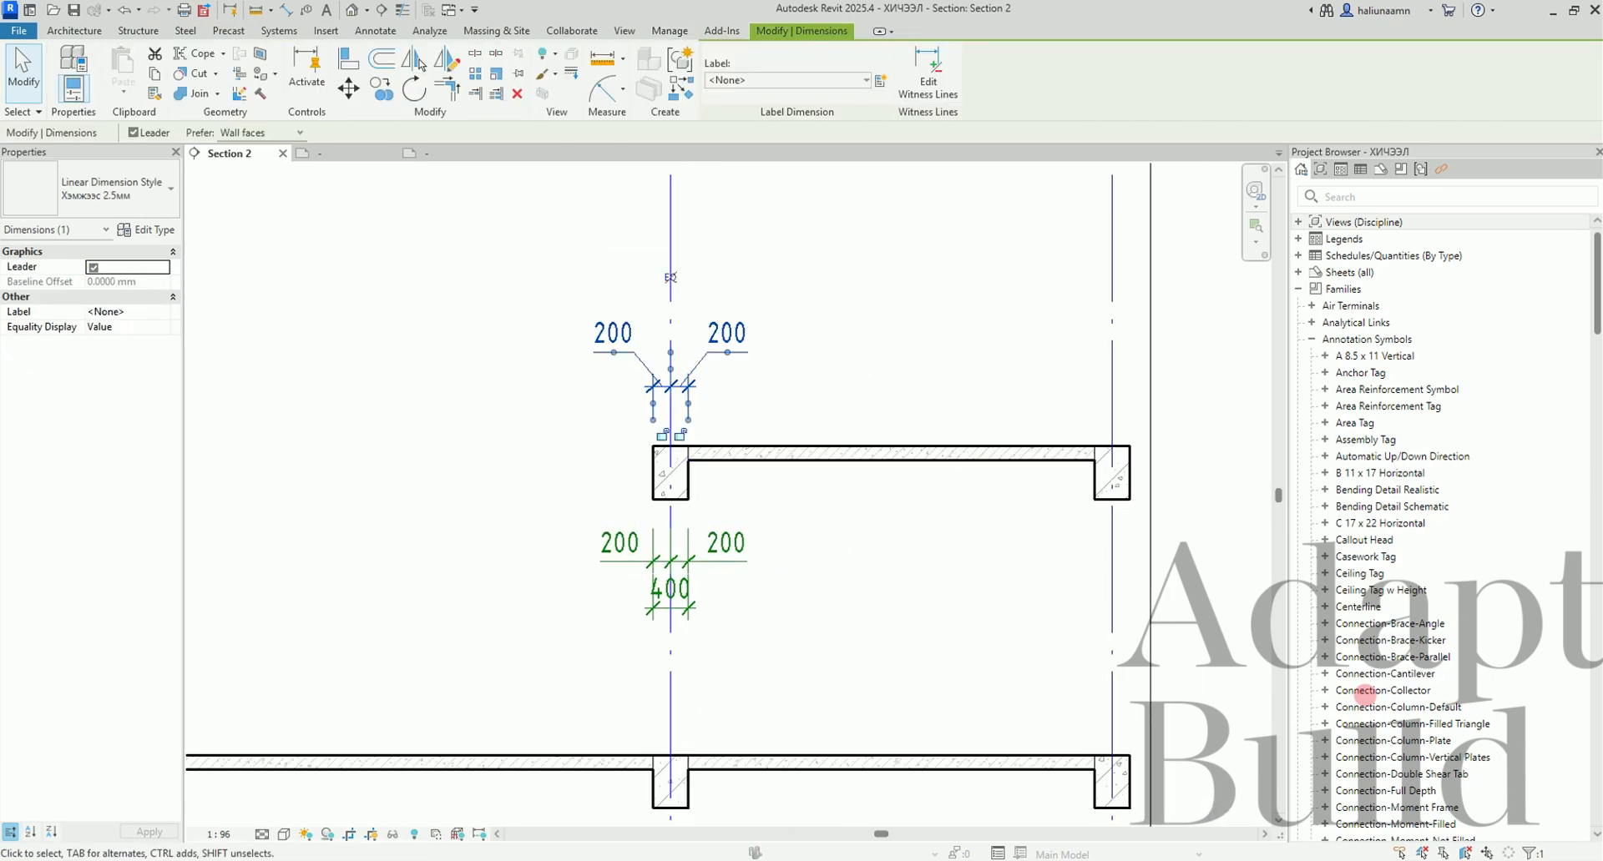